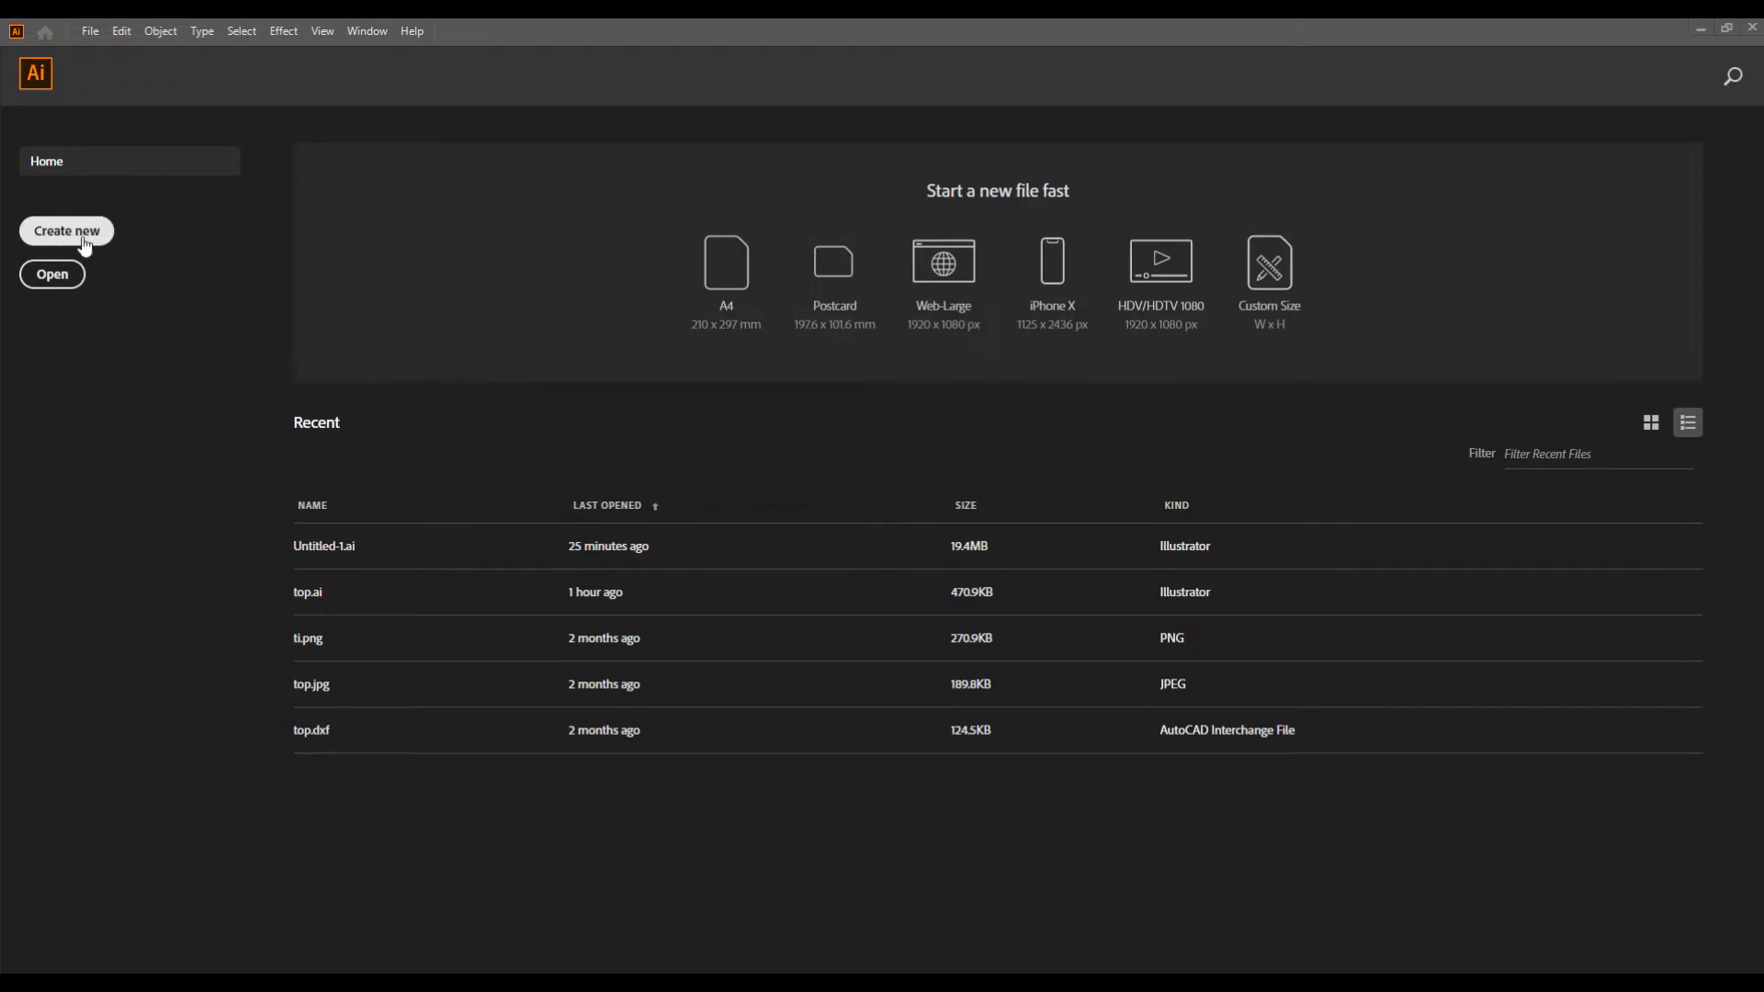
Step: Create a new print document from the A4 preset with its units set to centimeters
click(91, 32)
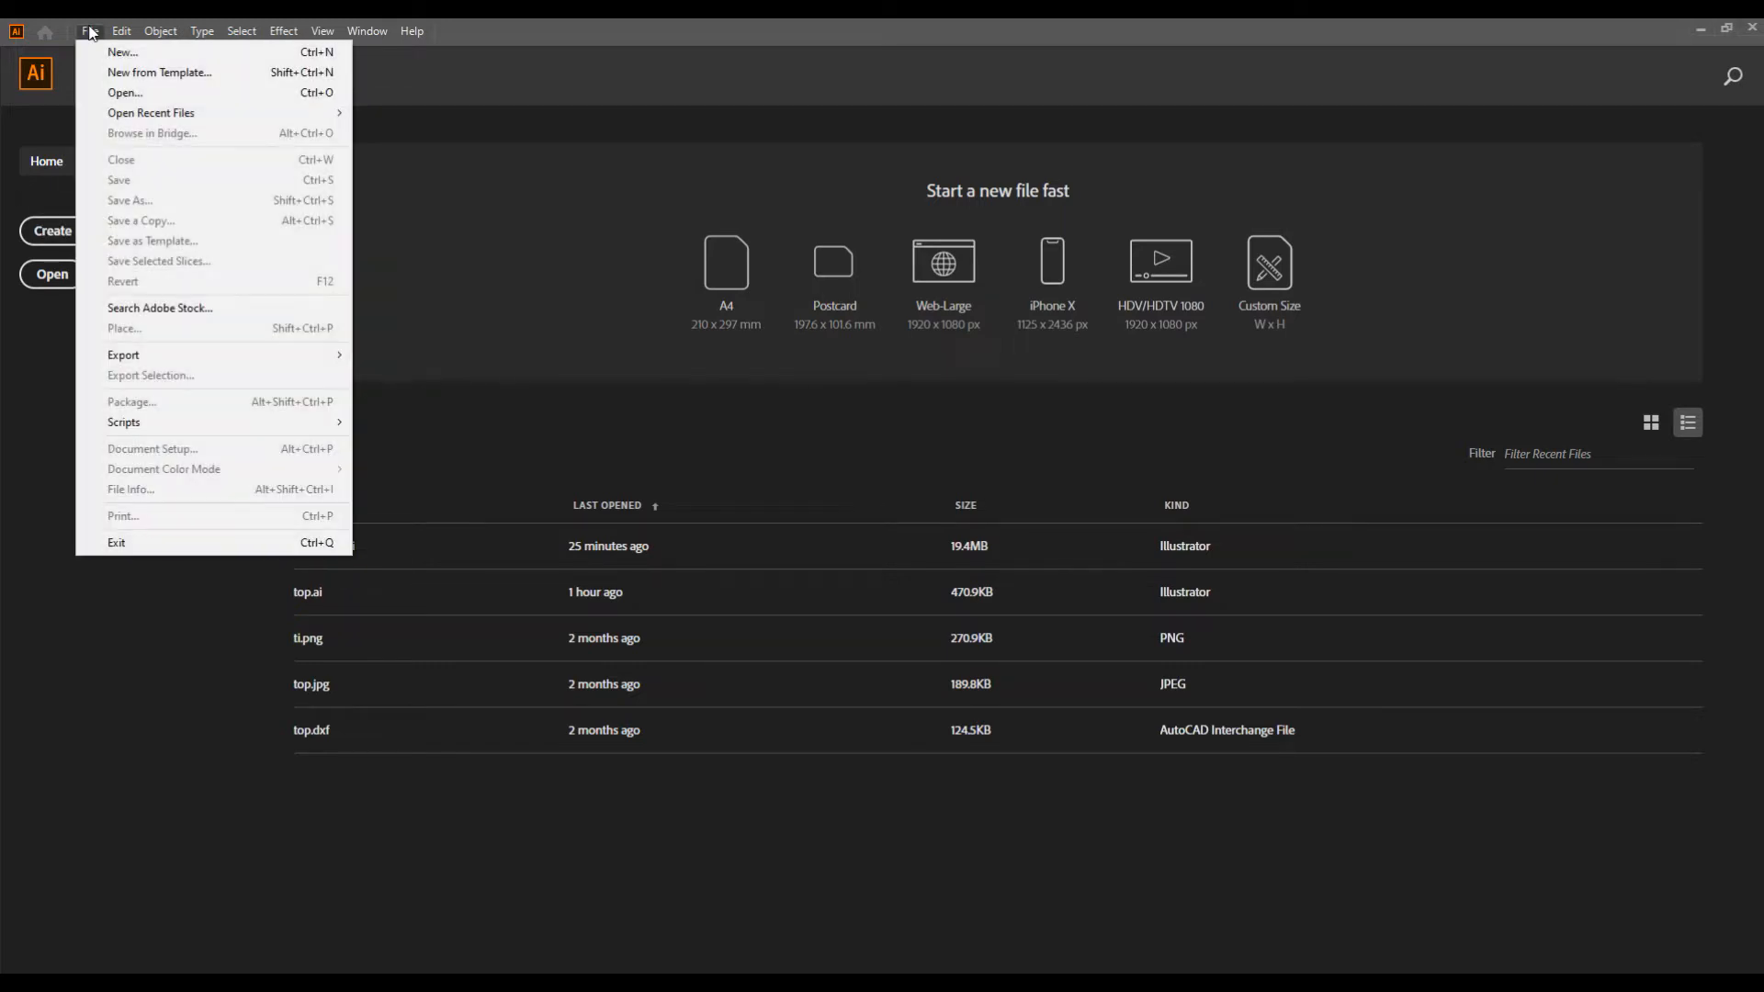
click(162, 55)
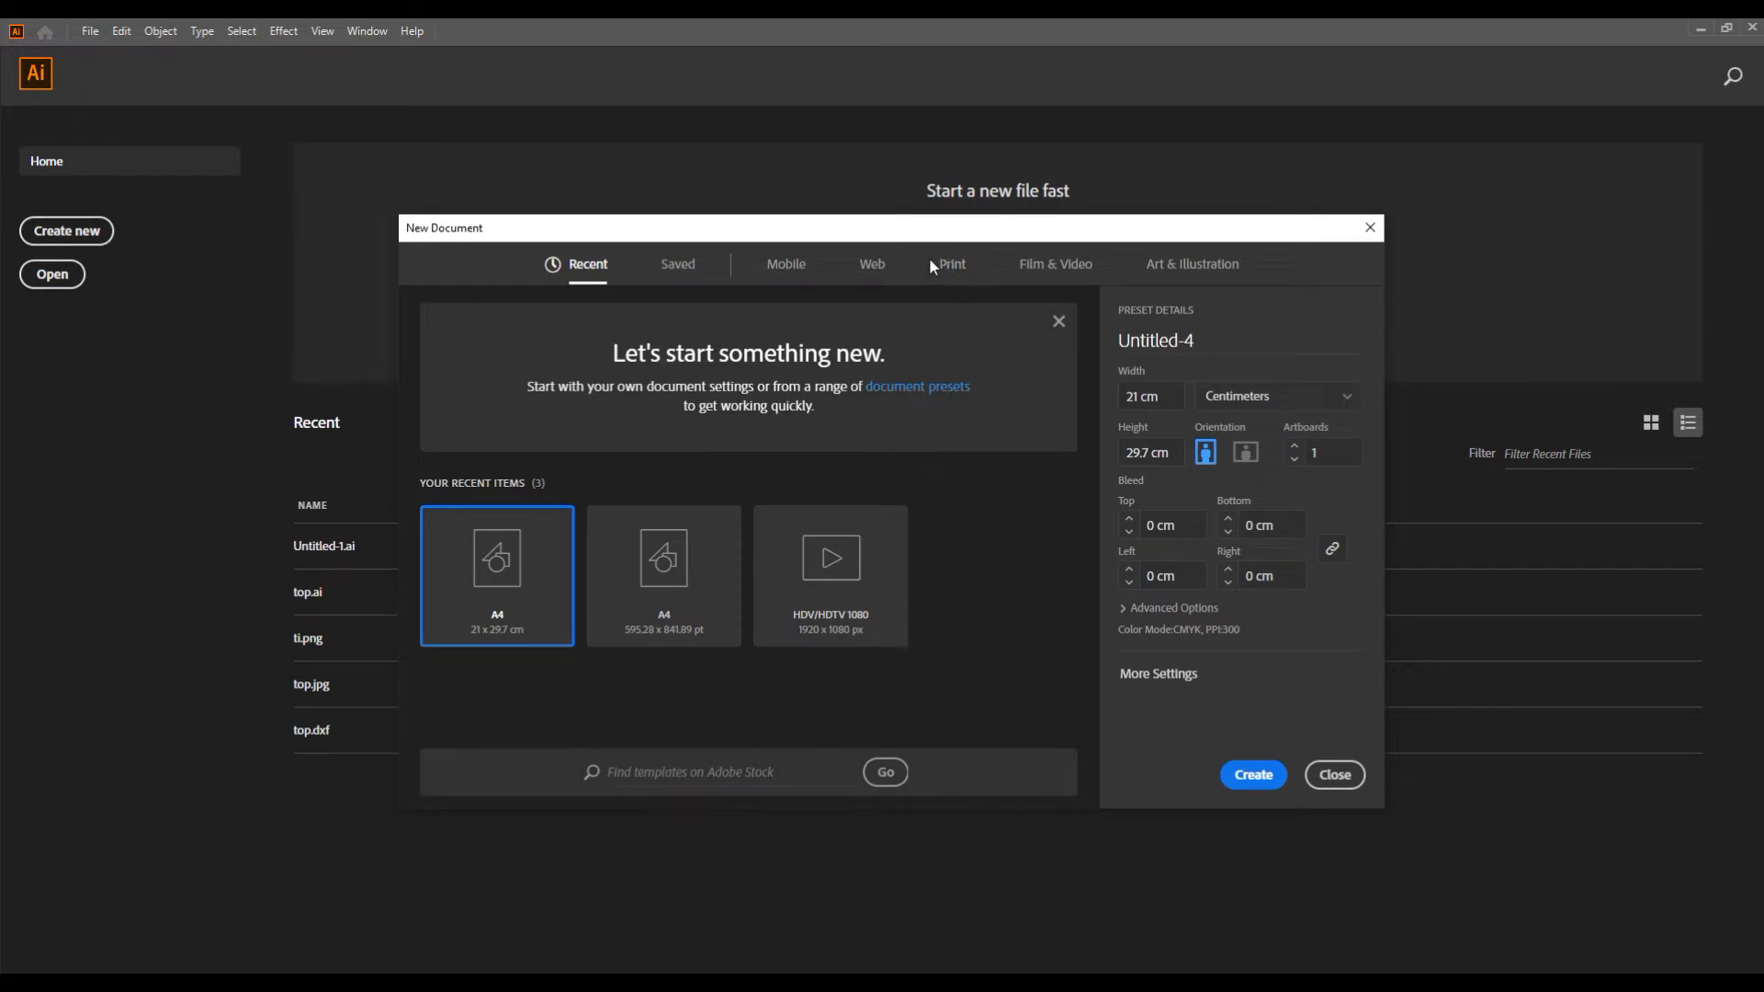
click(956, 265)
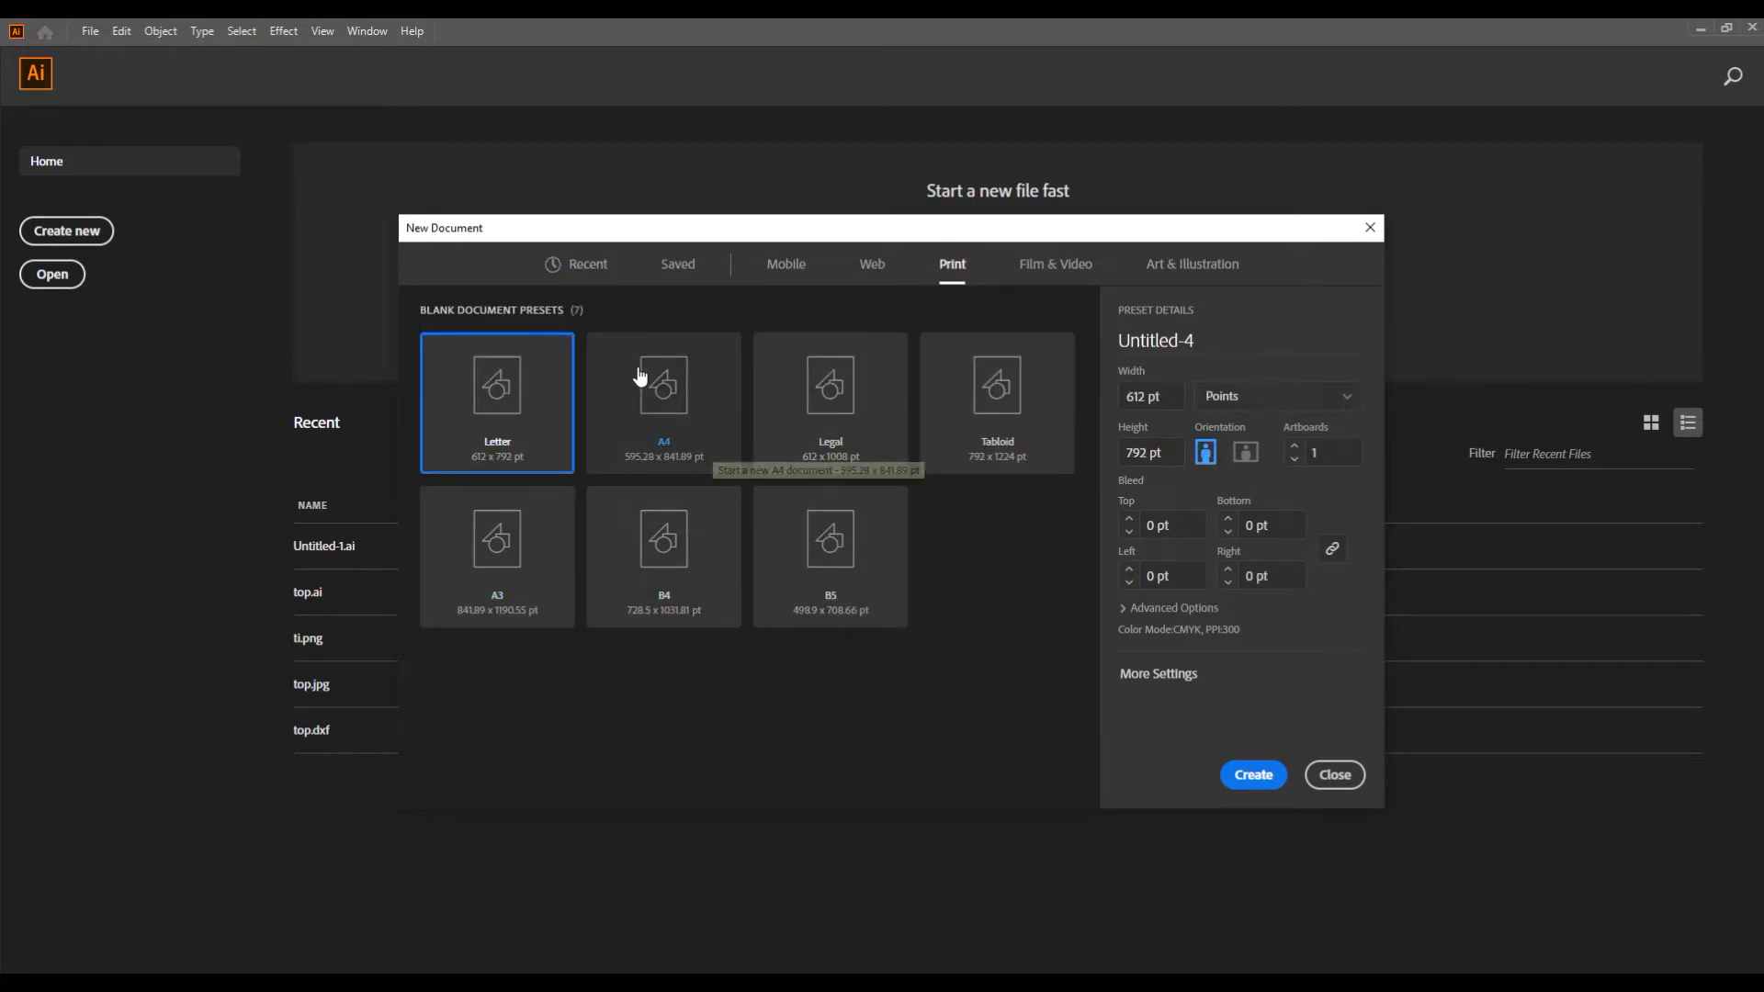
click(691, 409)
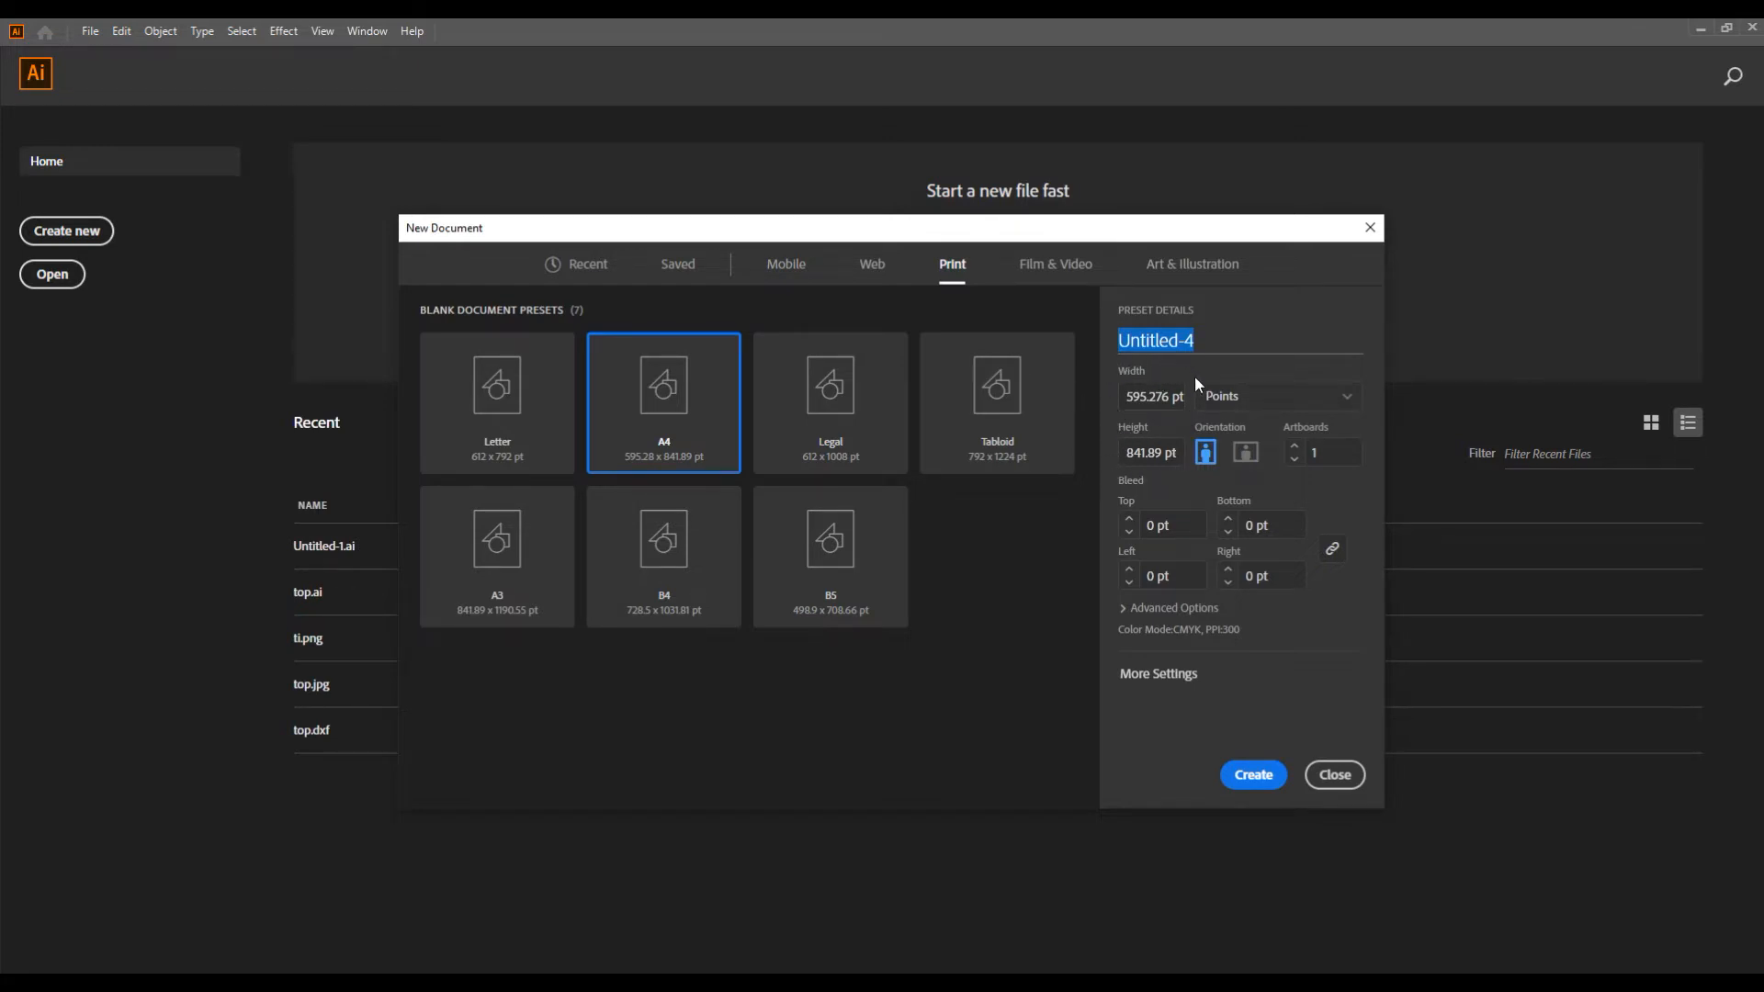
click(1279, 402)
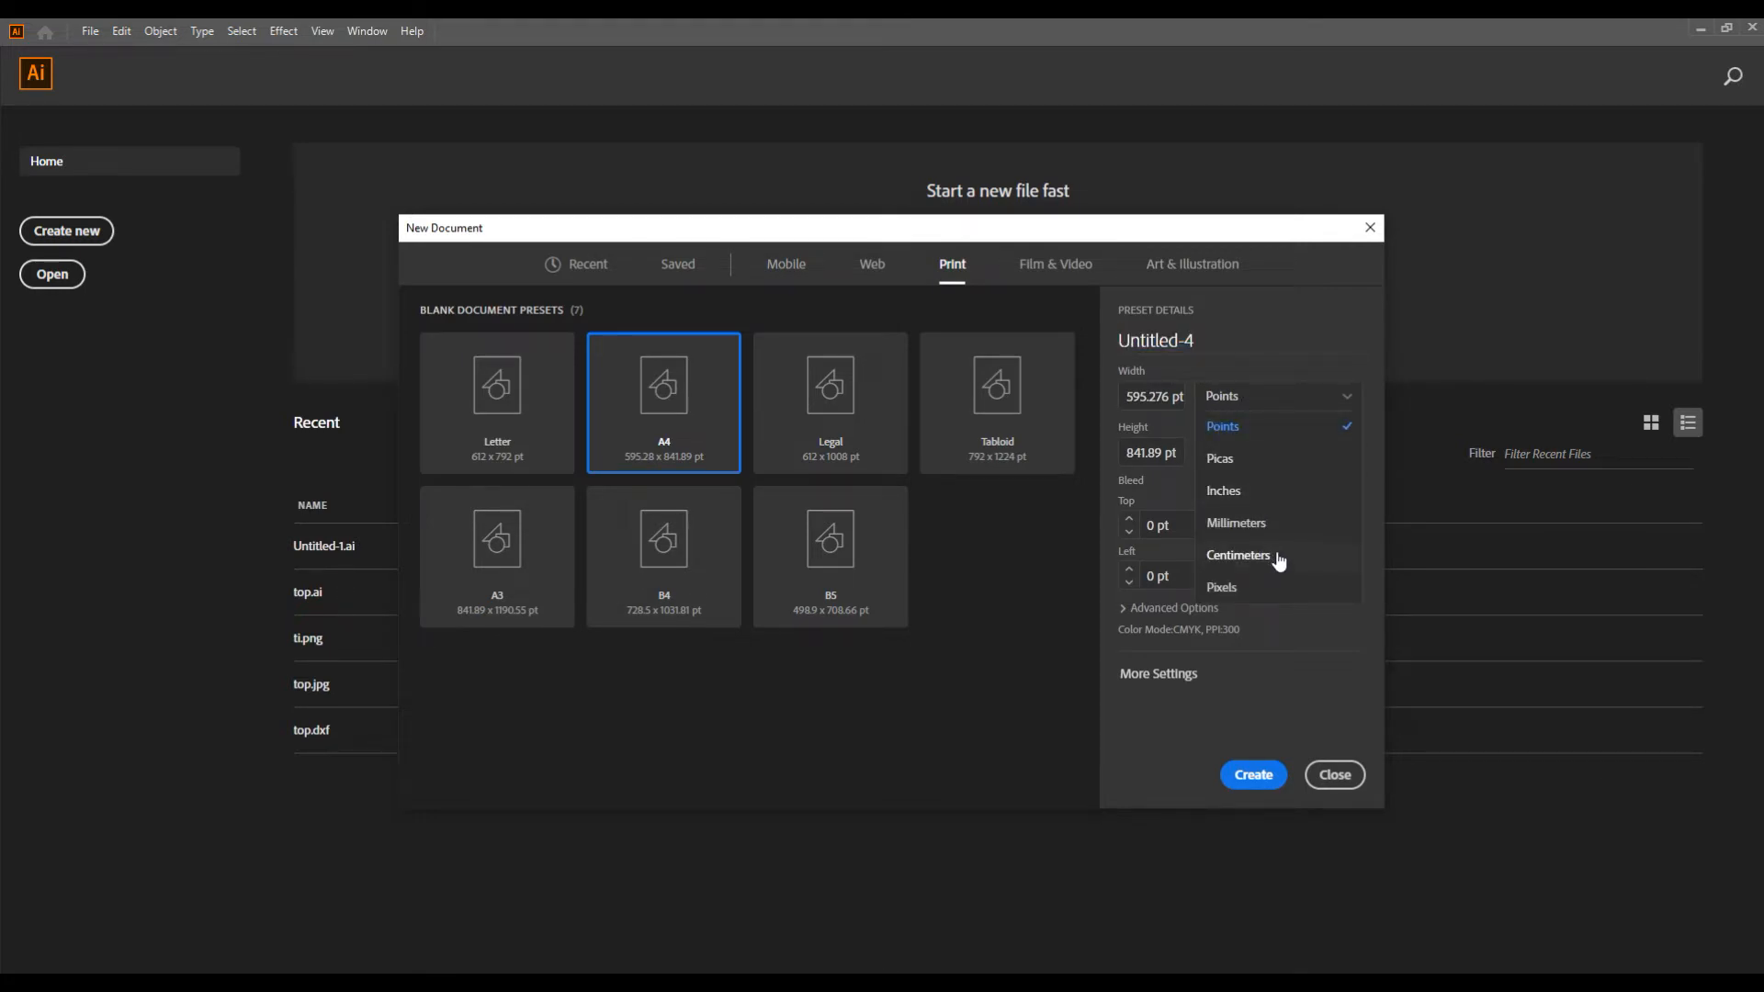
click(1279, 557)
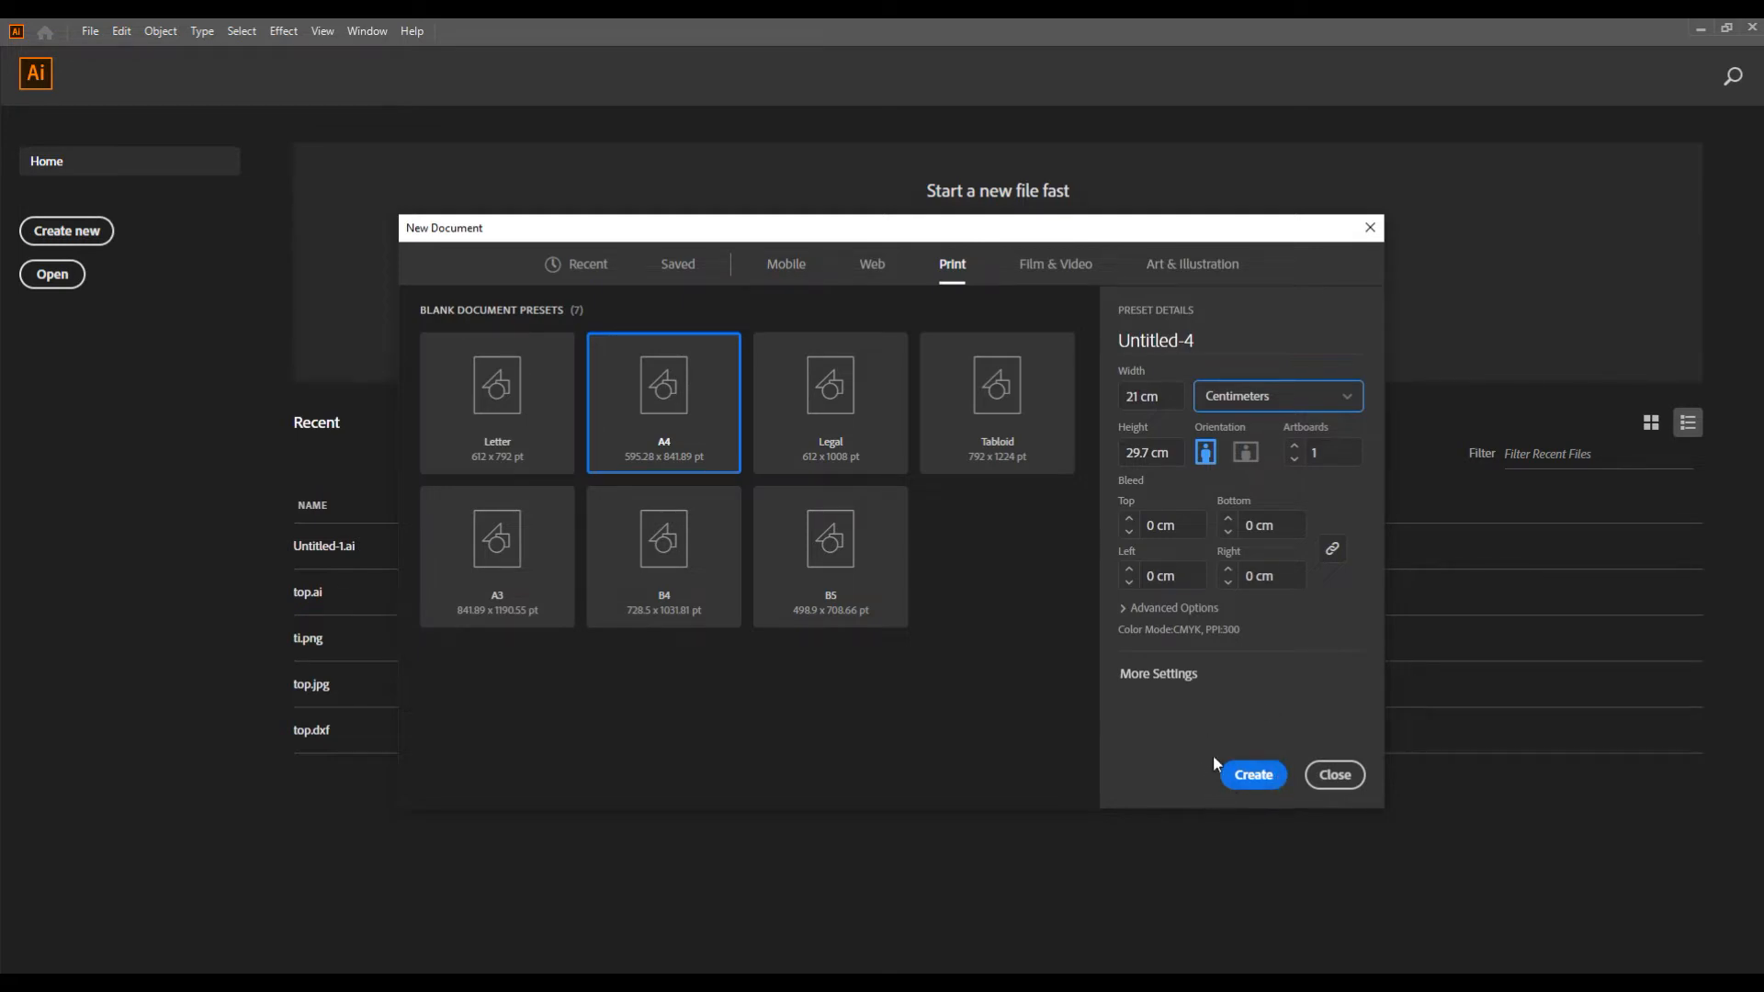
click(1233, 788)
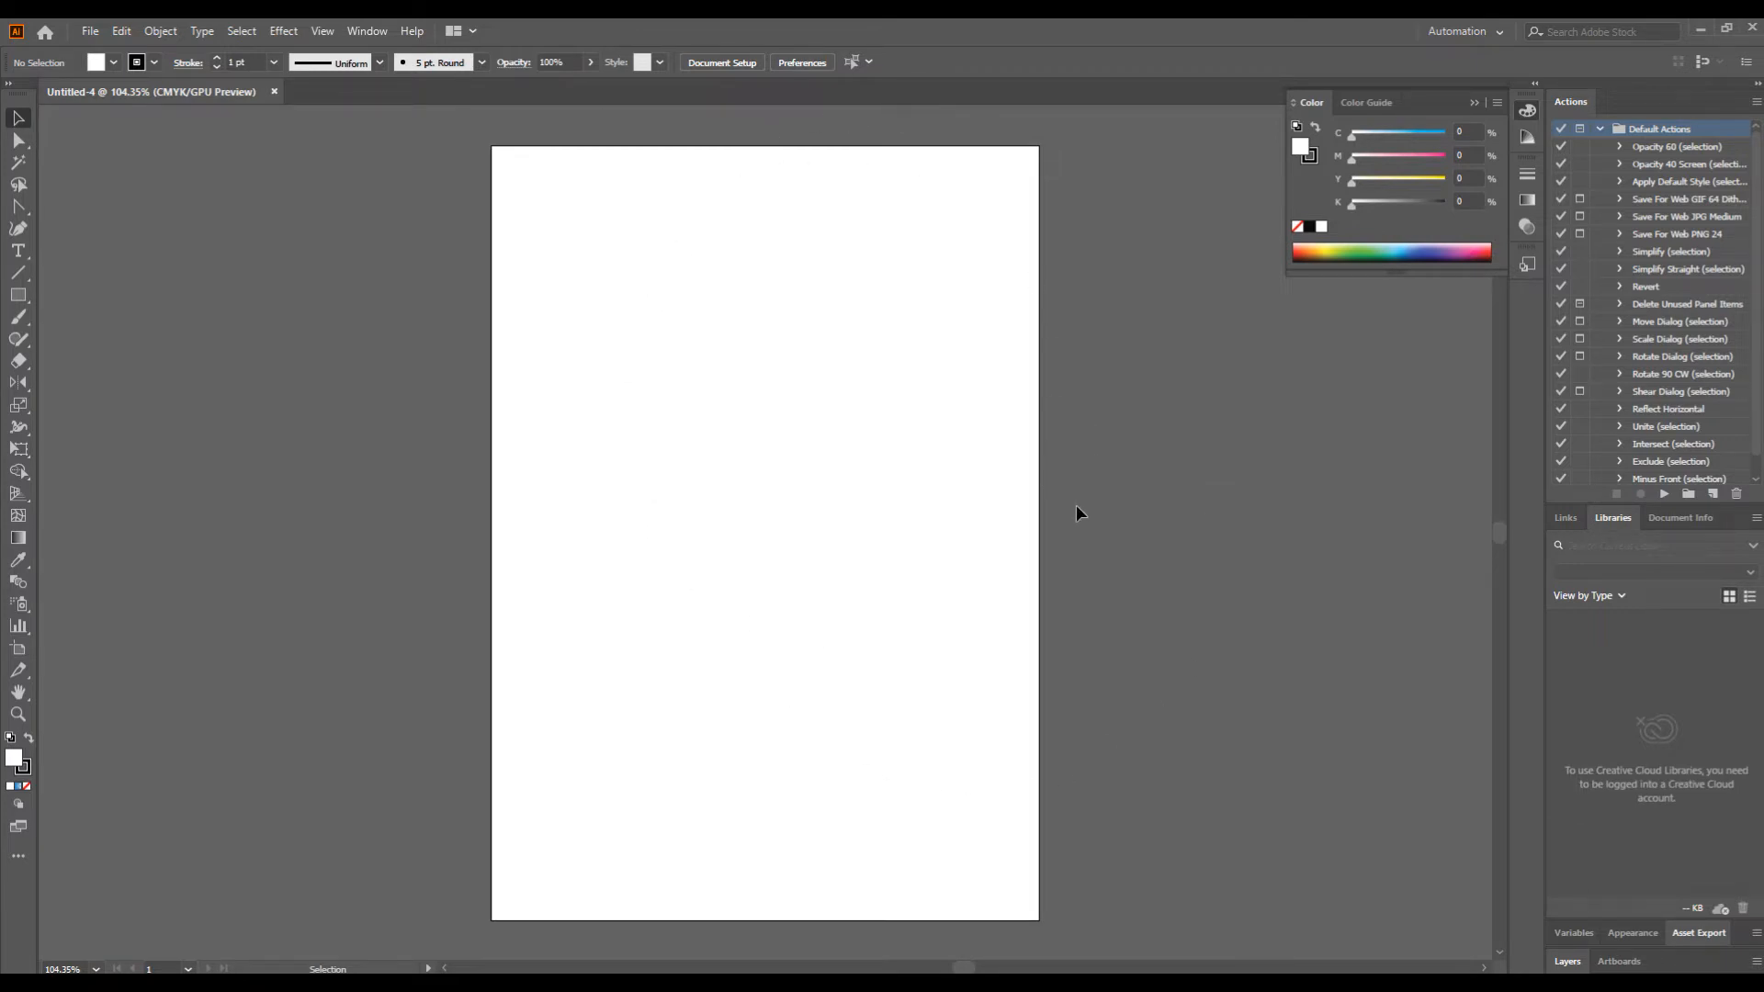
click(90, 31)
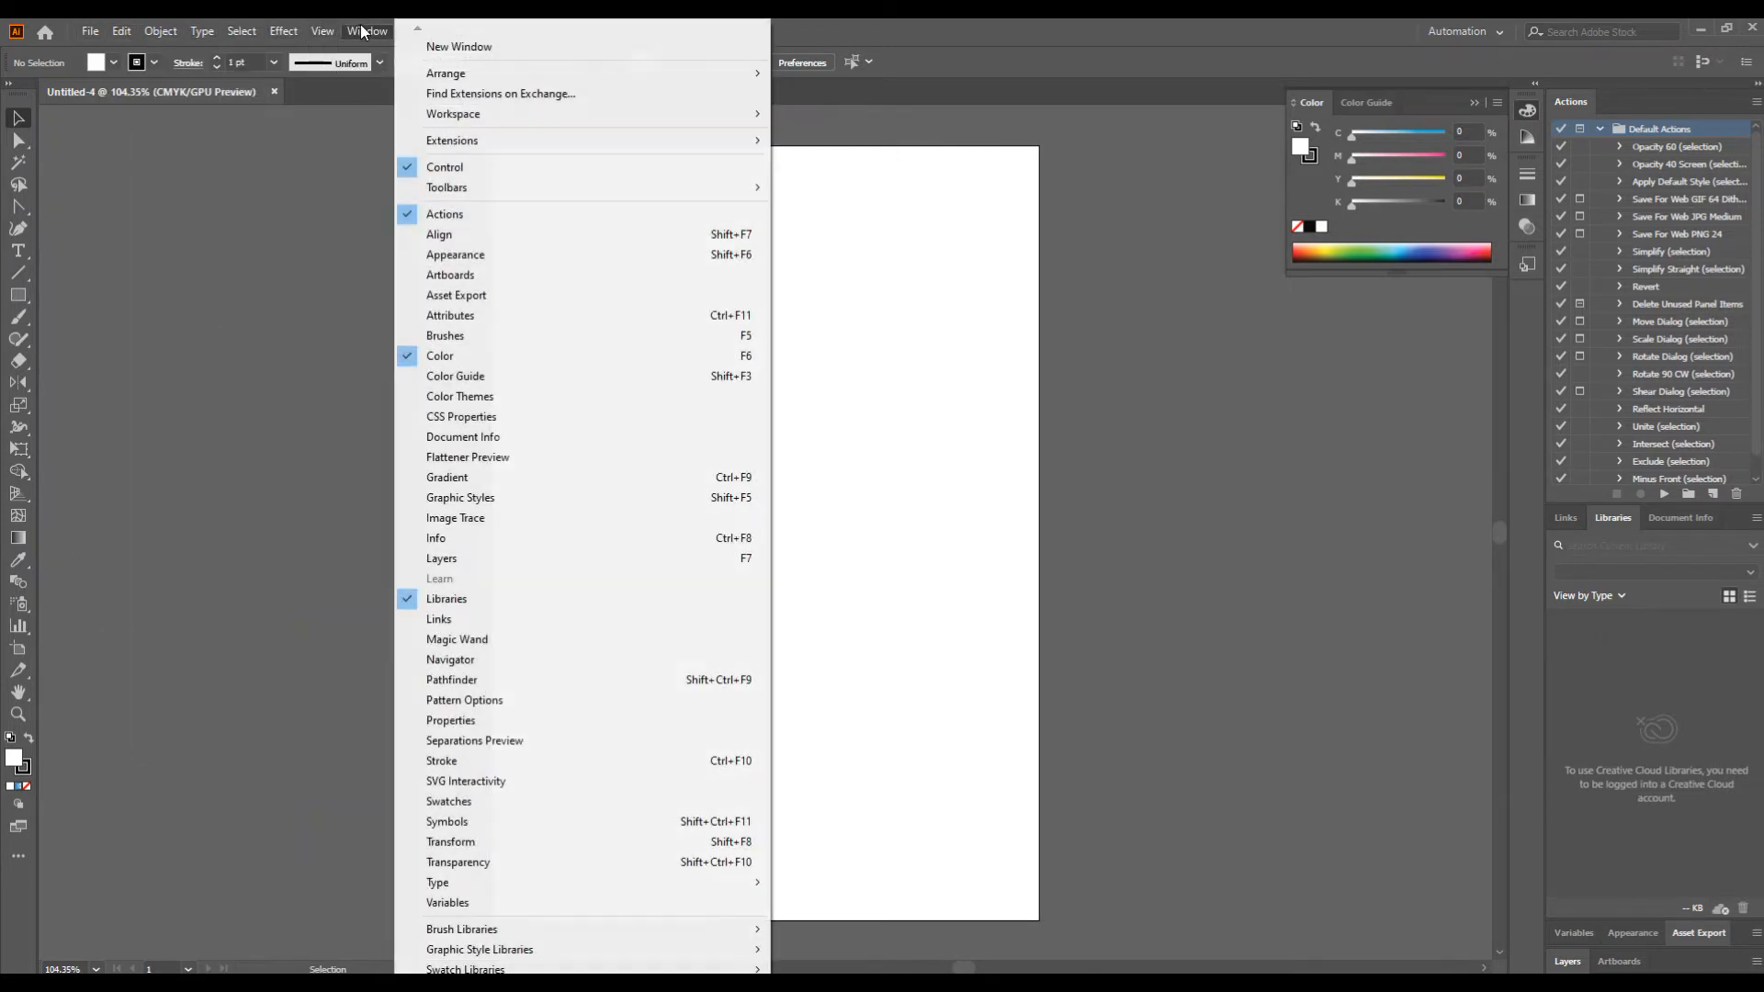
click(160, 182)
click(19, 206)
click(22, 447)
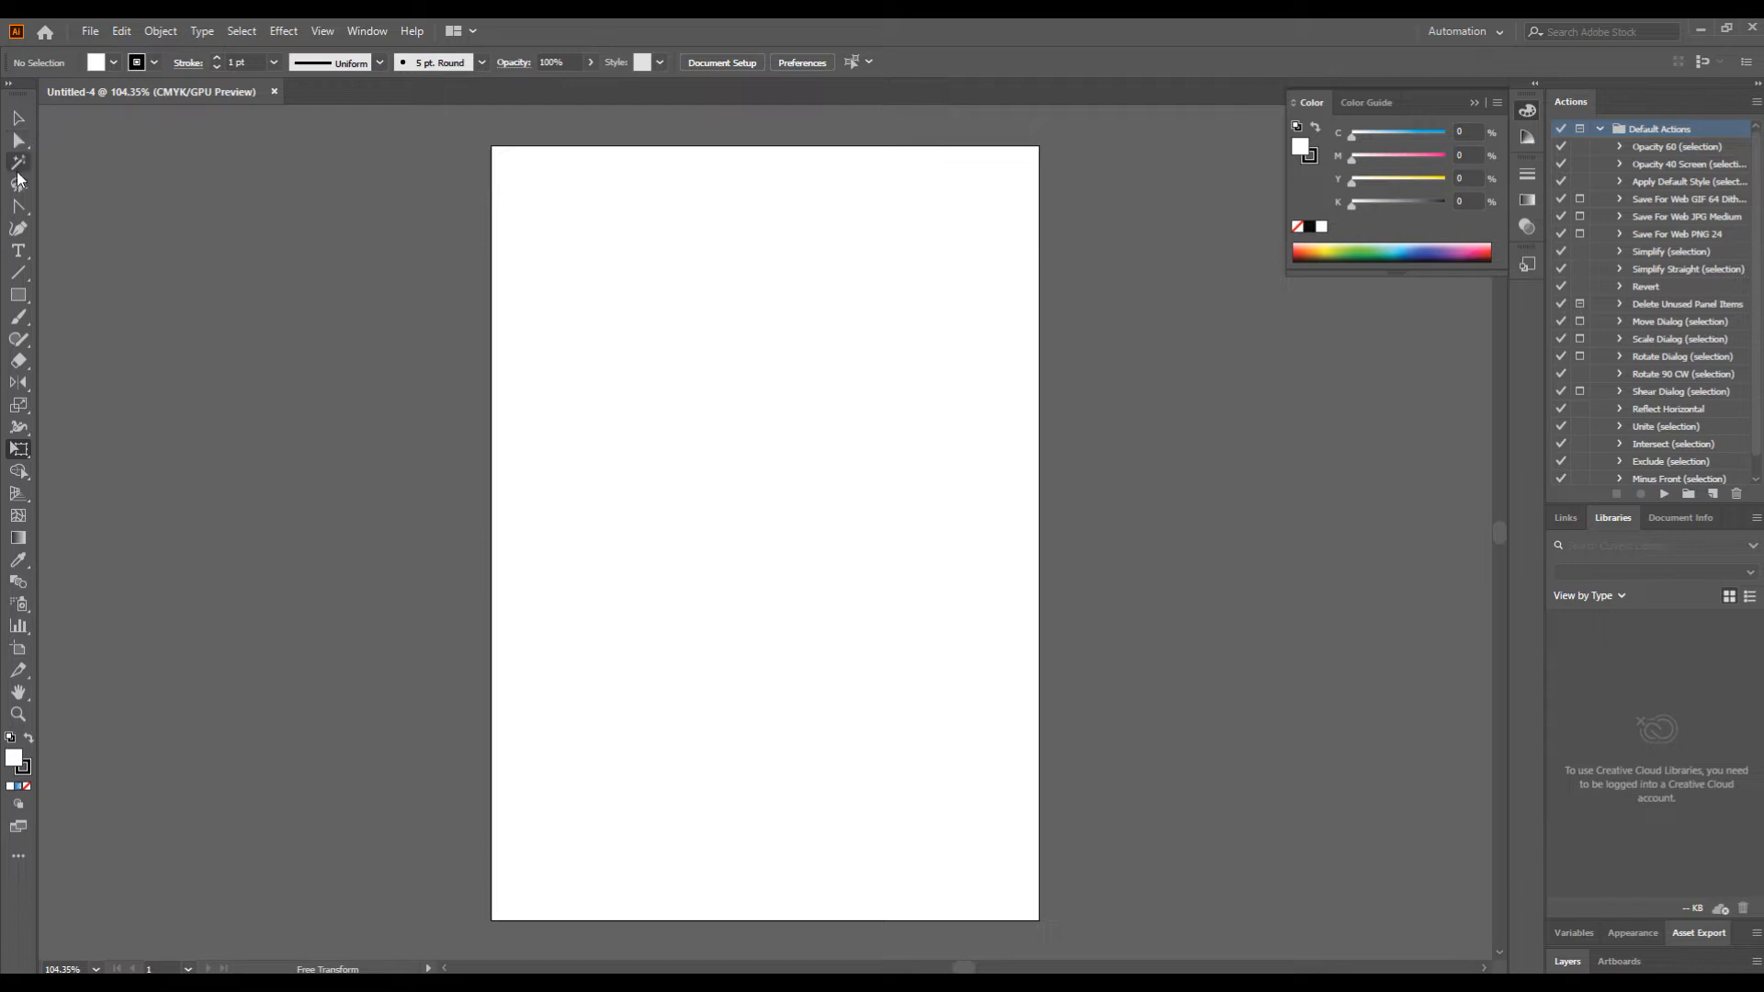
Step: Detach the Pen tool group as a floating toolbar and place it beside the artboard, next to the main tools
click(18, 208)
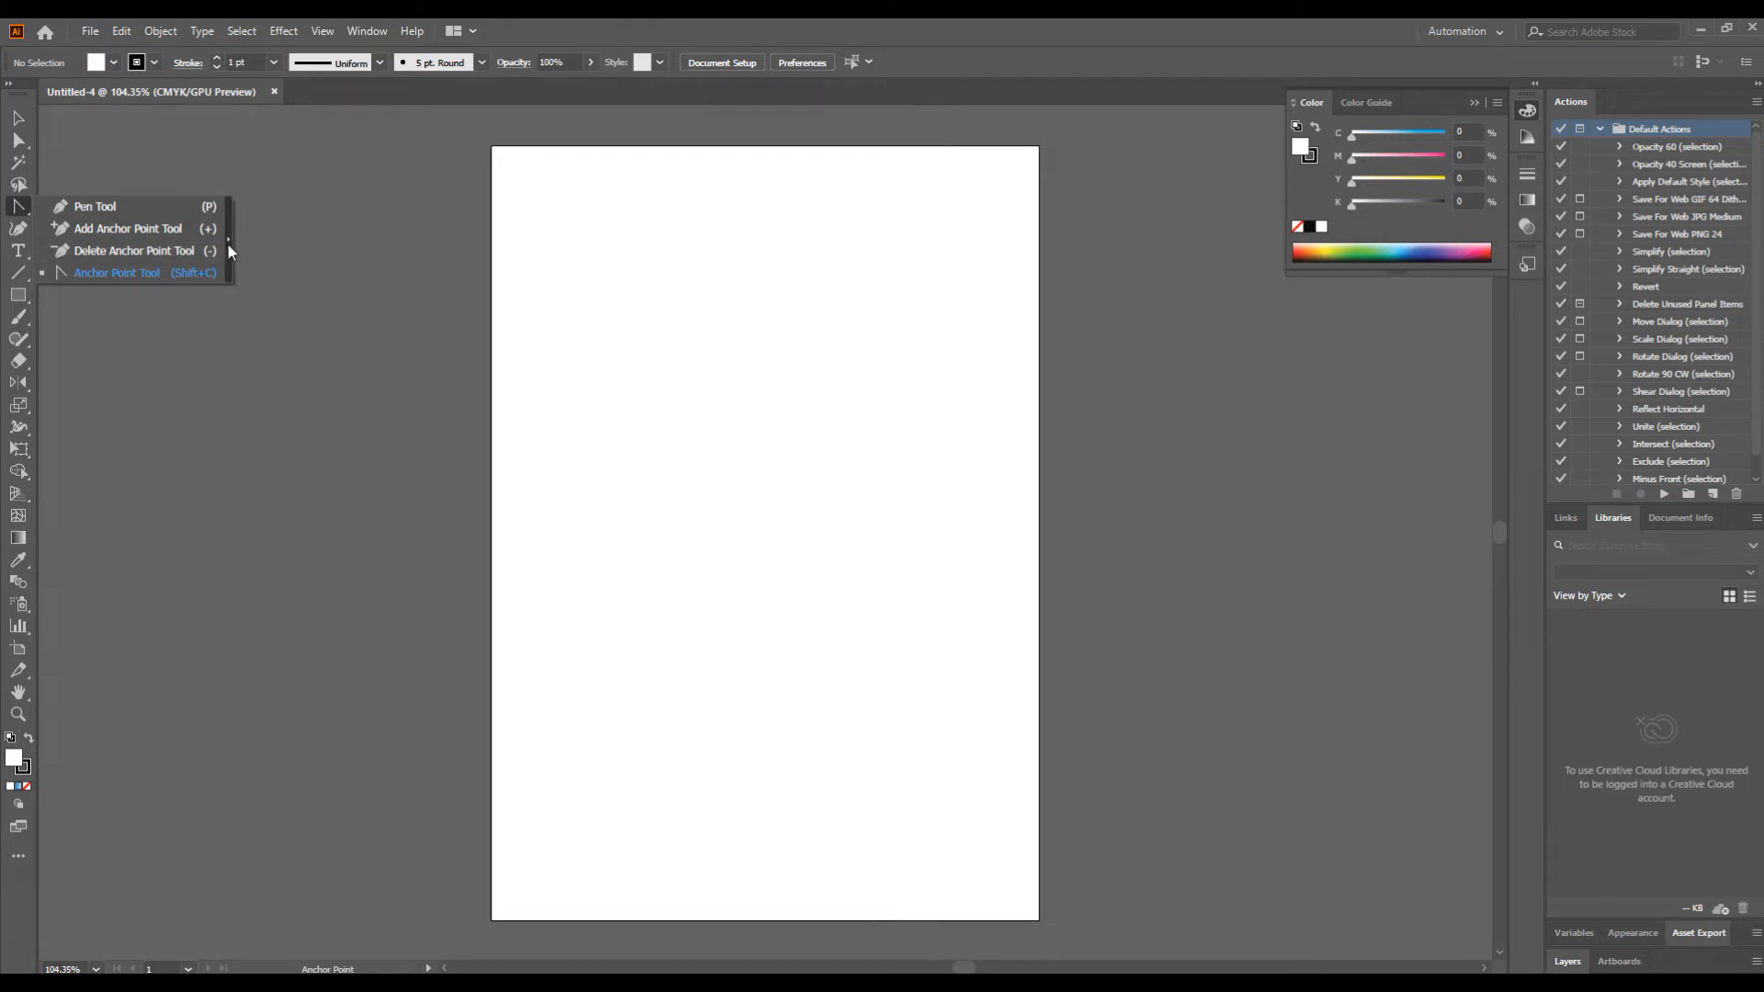
click(228, 243)
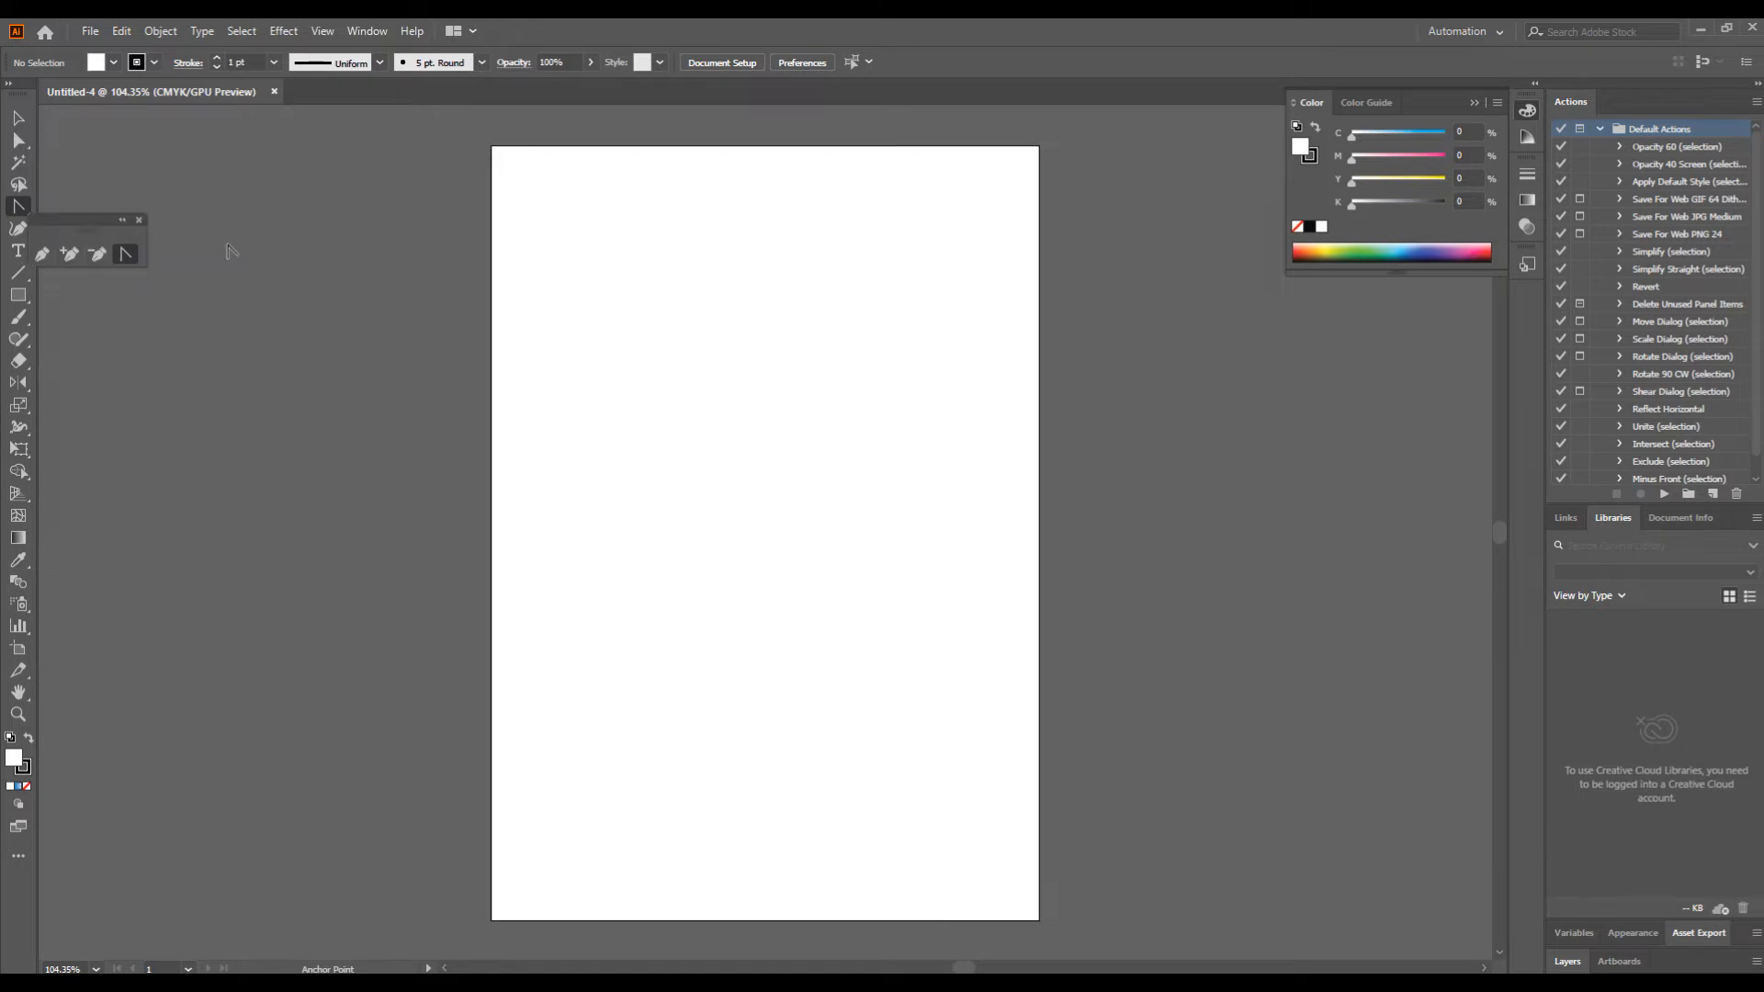
drag(65, 231, 256, 169)
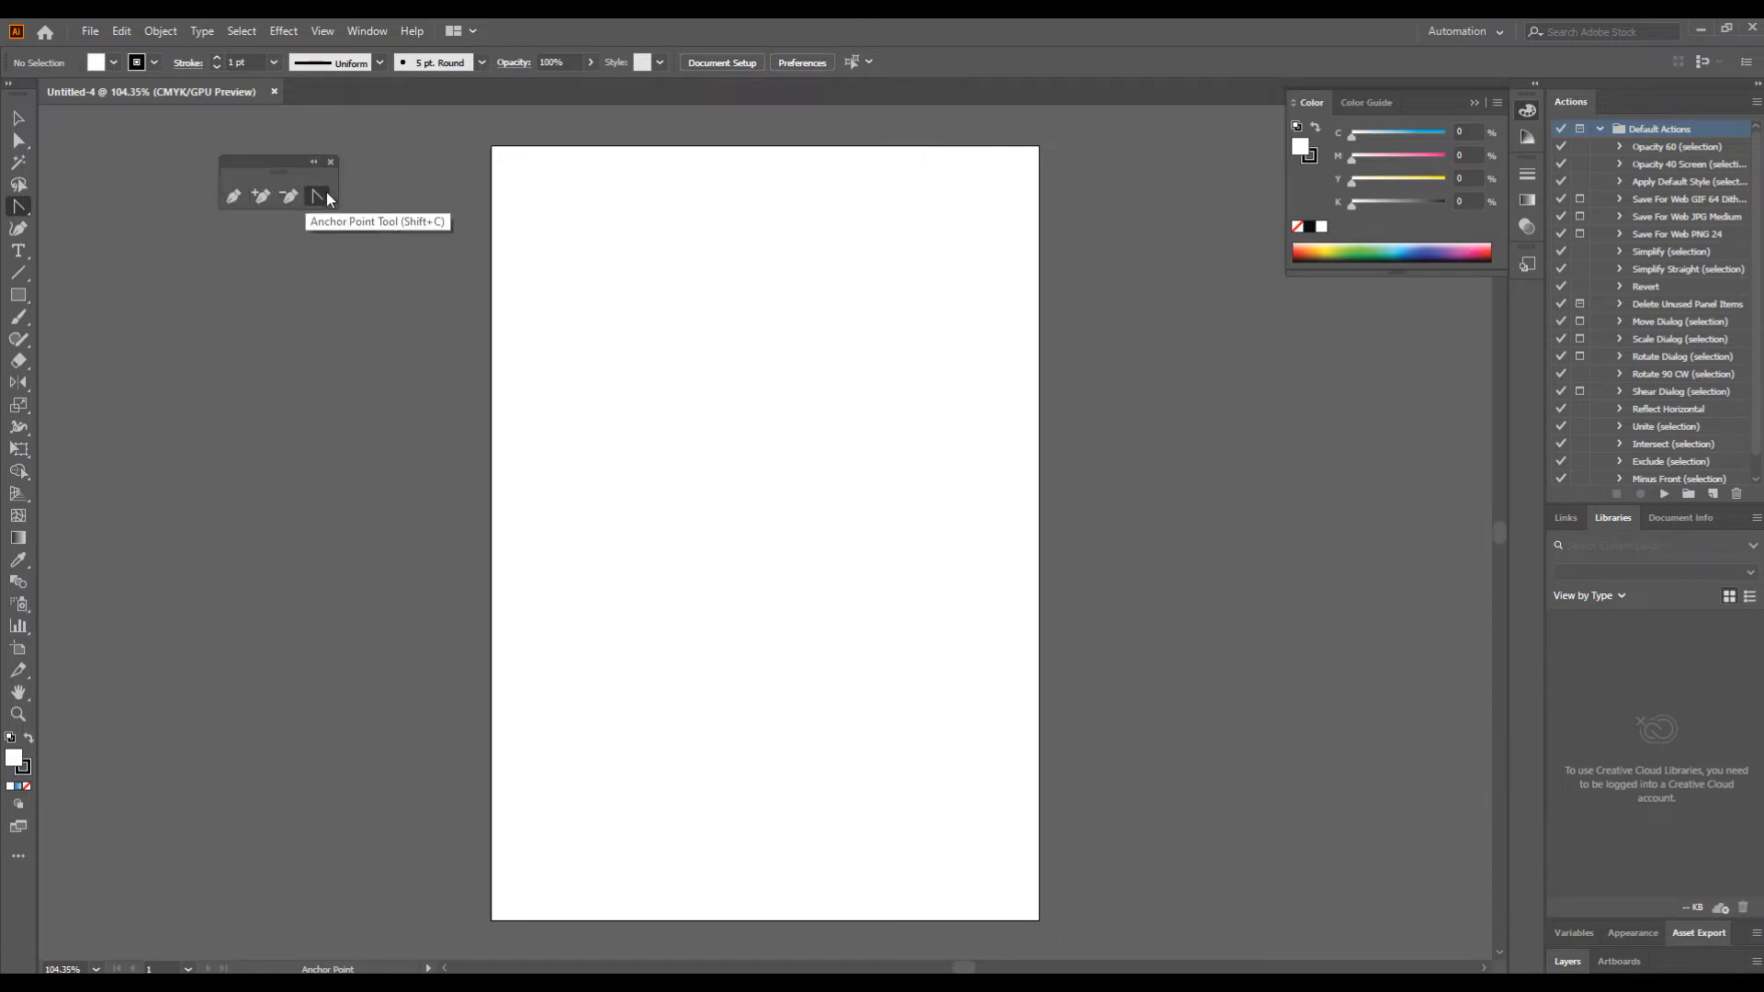
drag(267, 163, 110, 124)
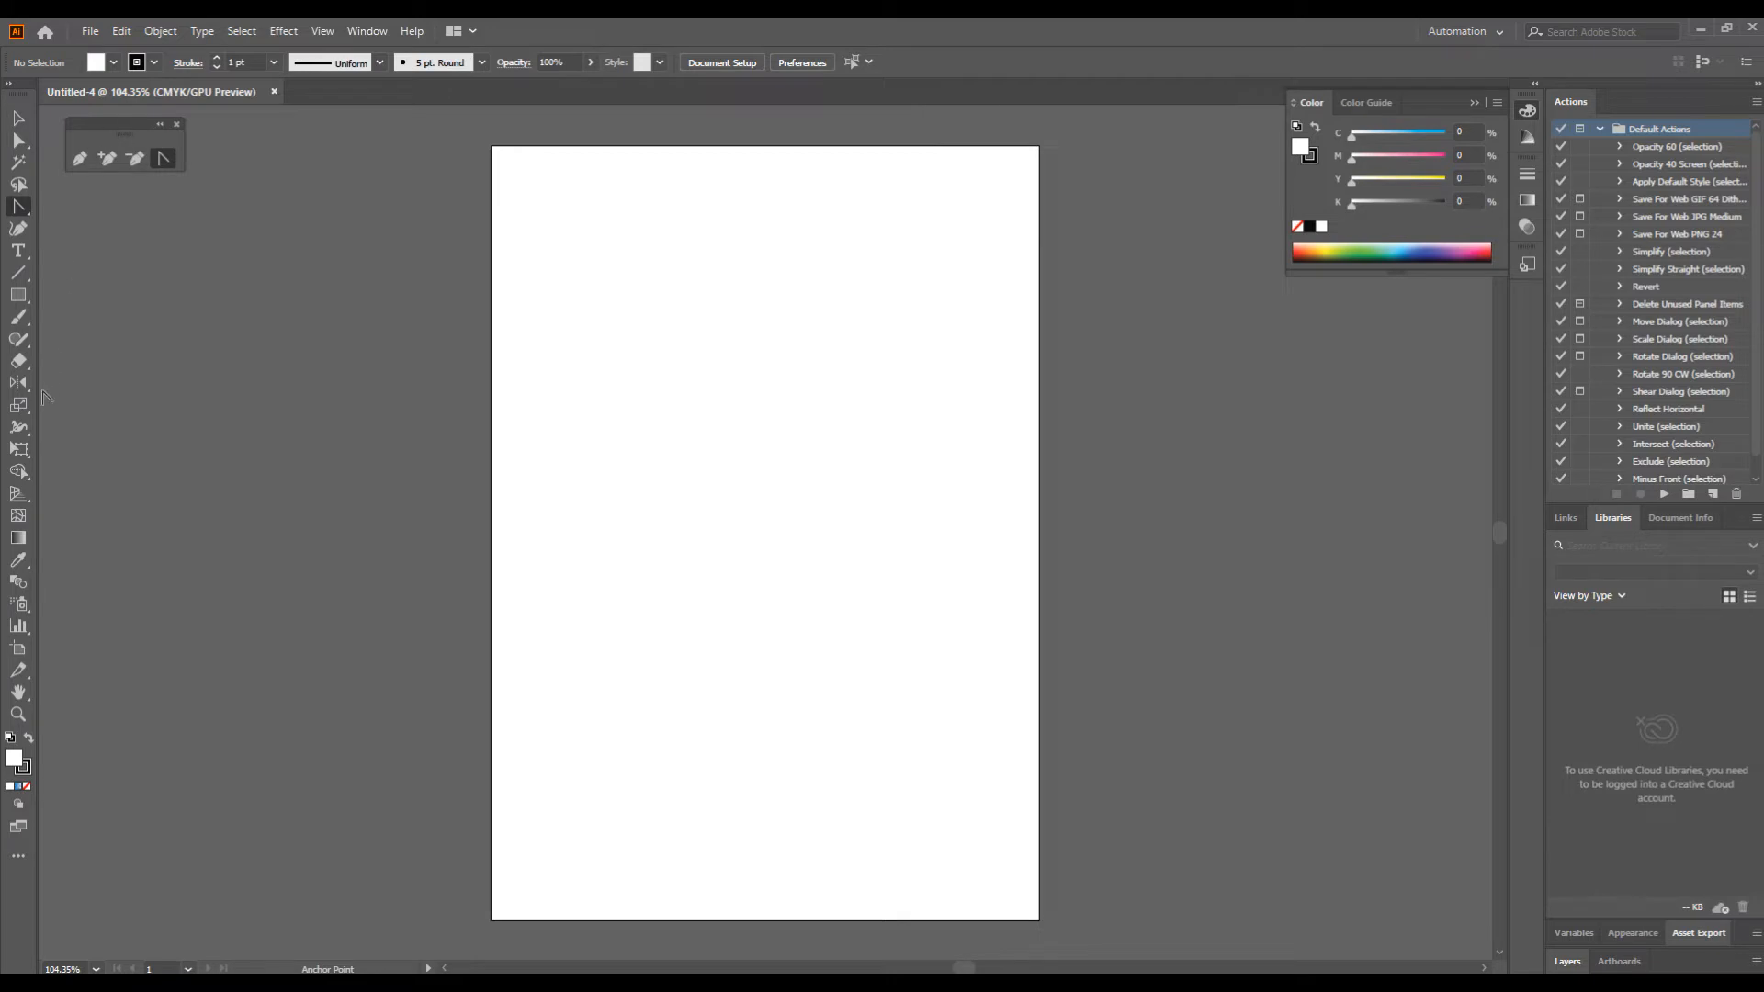
Step: Detach the Rotate and Reflect tool group and place it directly below the floating Pen tools
click(18, 385)
click(18, 384)
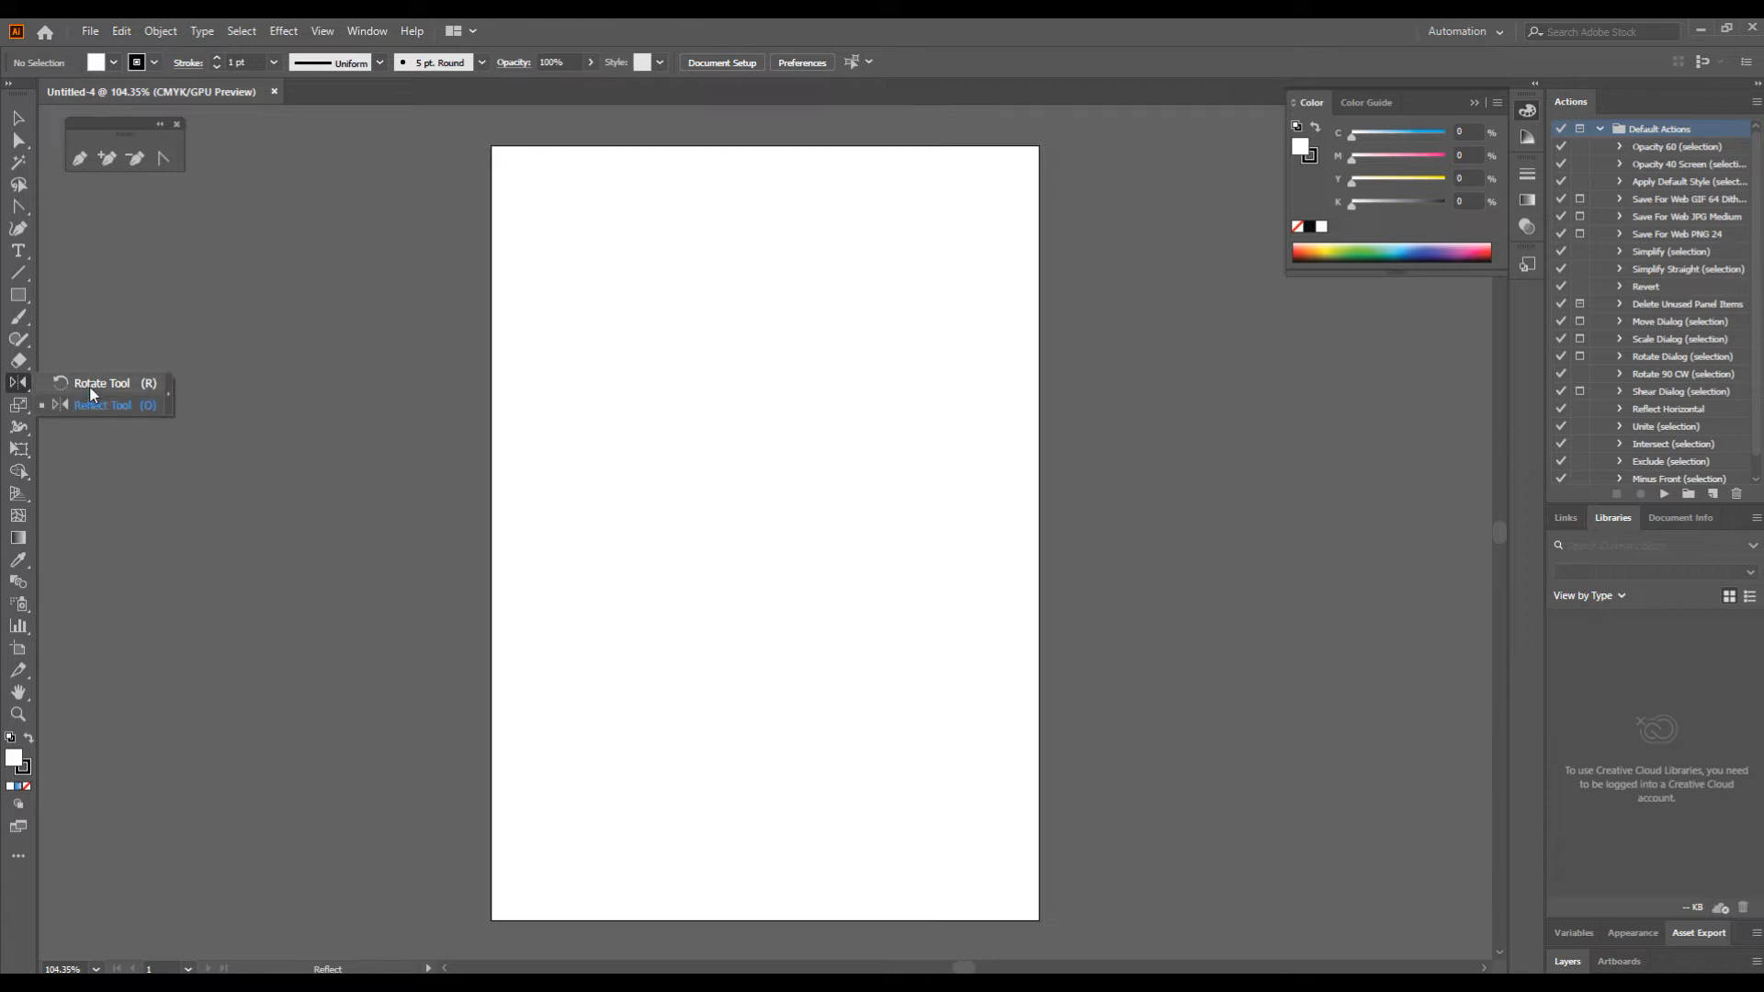
click(168, 402)
drag(52, 397, 101, 185)
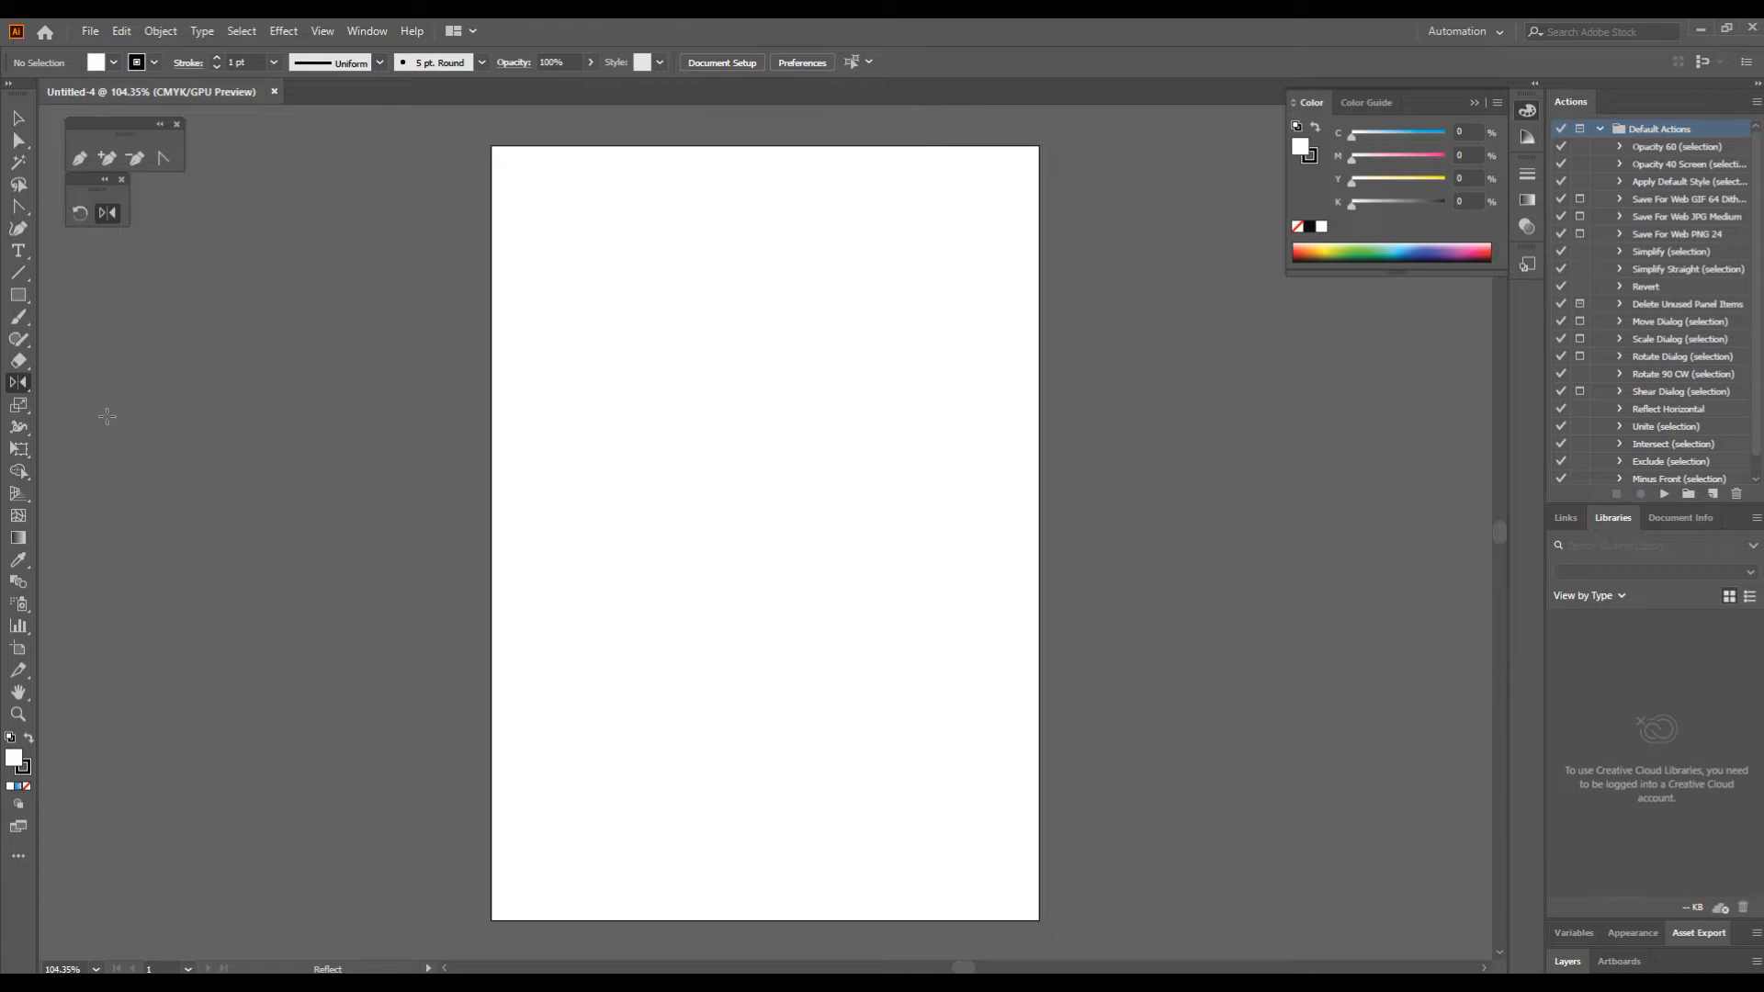
Step: Detach the Shape Builder and Live Paint tool group and place it below the floating Rotate and Reflect tools
click(19, 473)
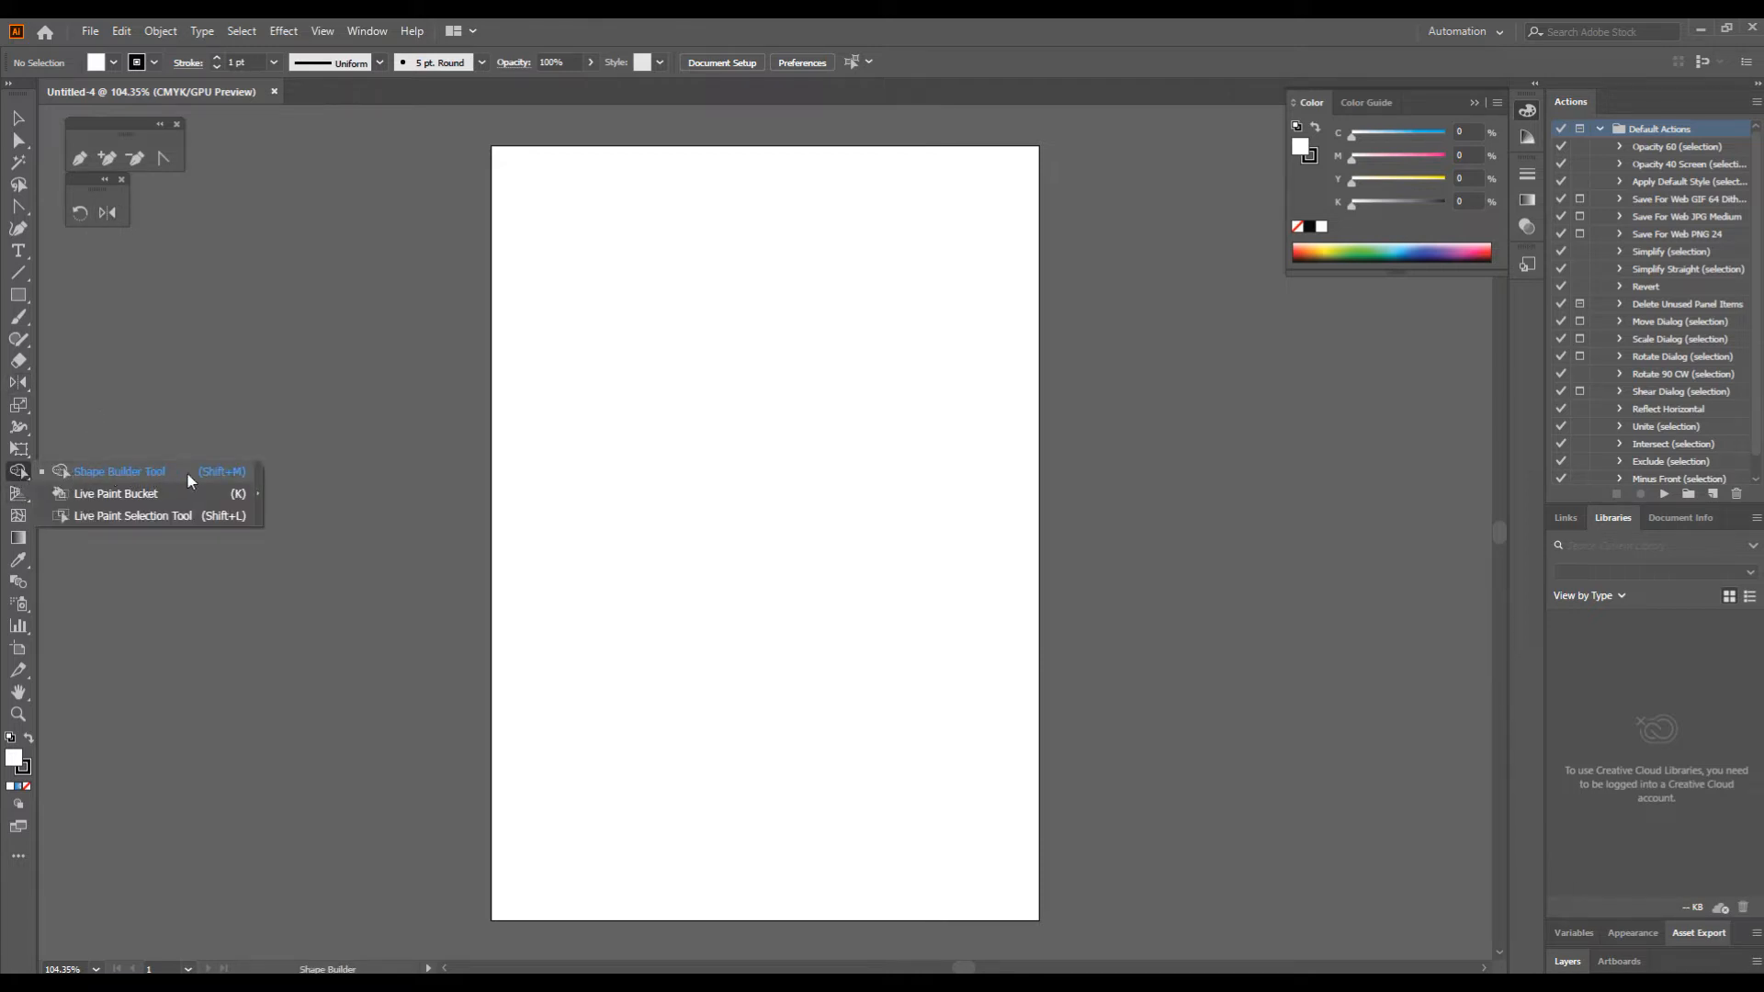
click(259, 482)
drag(43, 481, 79, 243)
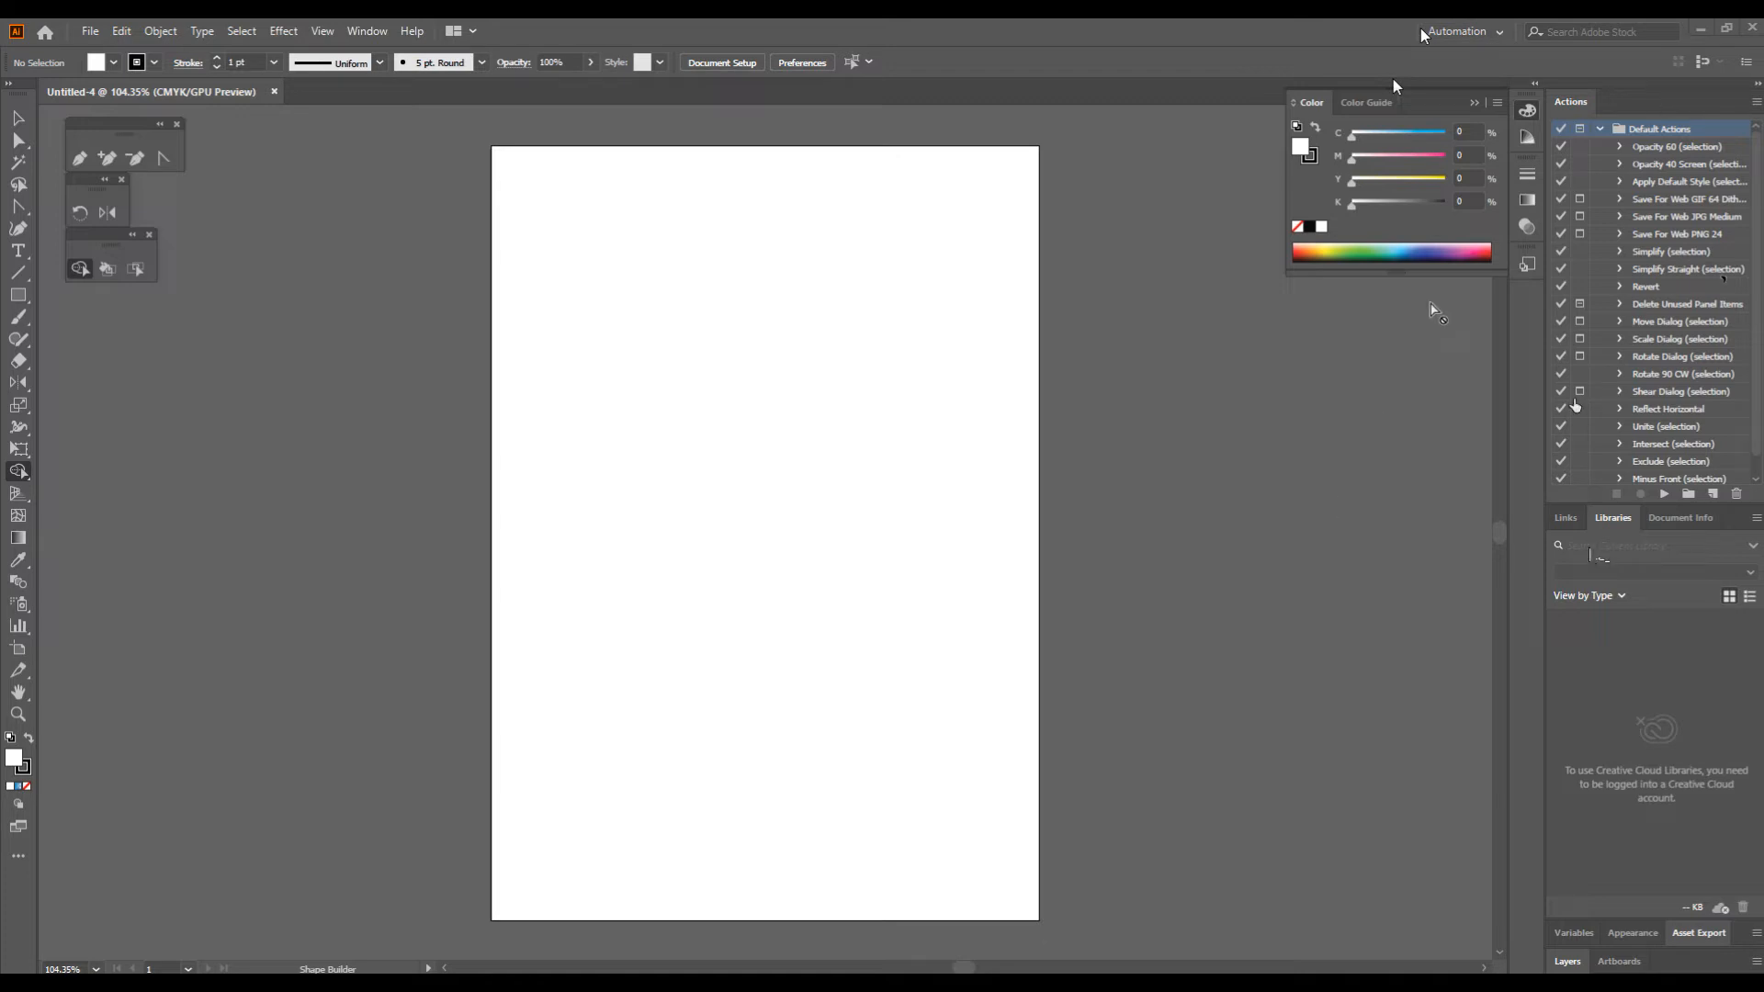
Step: Show the Symbols panel and position its floating group just below the Color panel
click(364, 31)
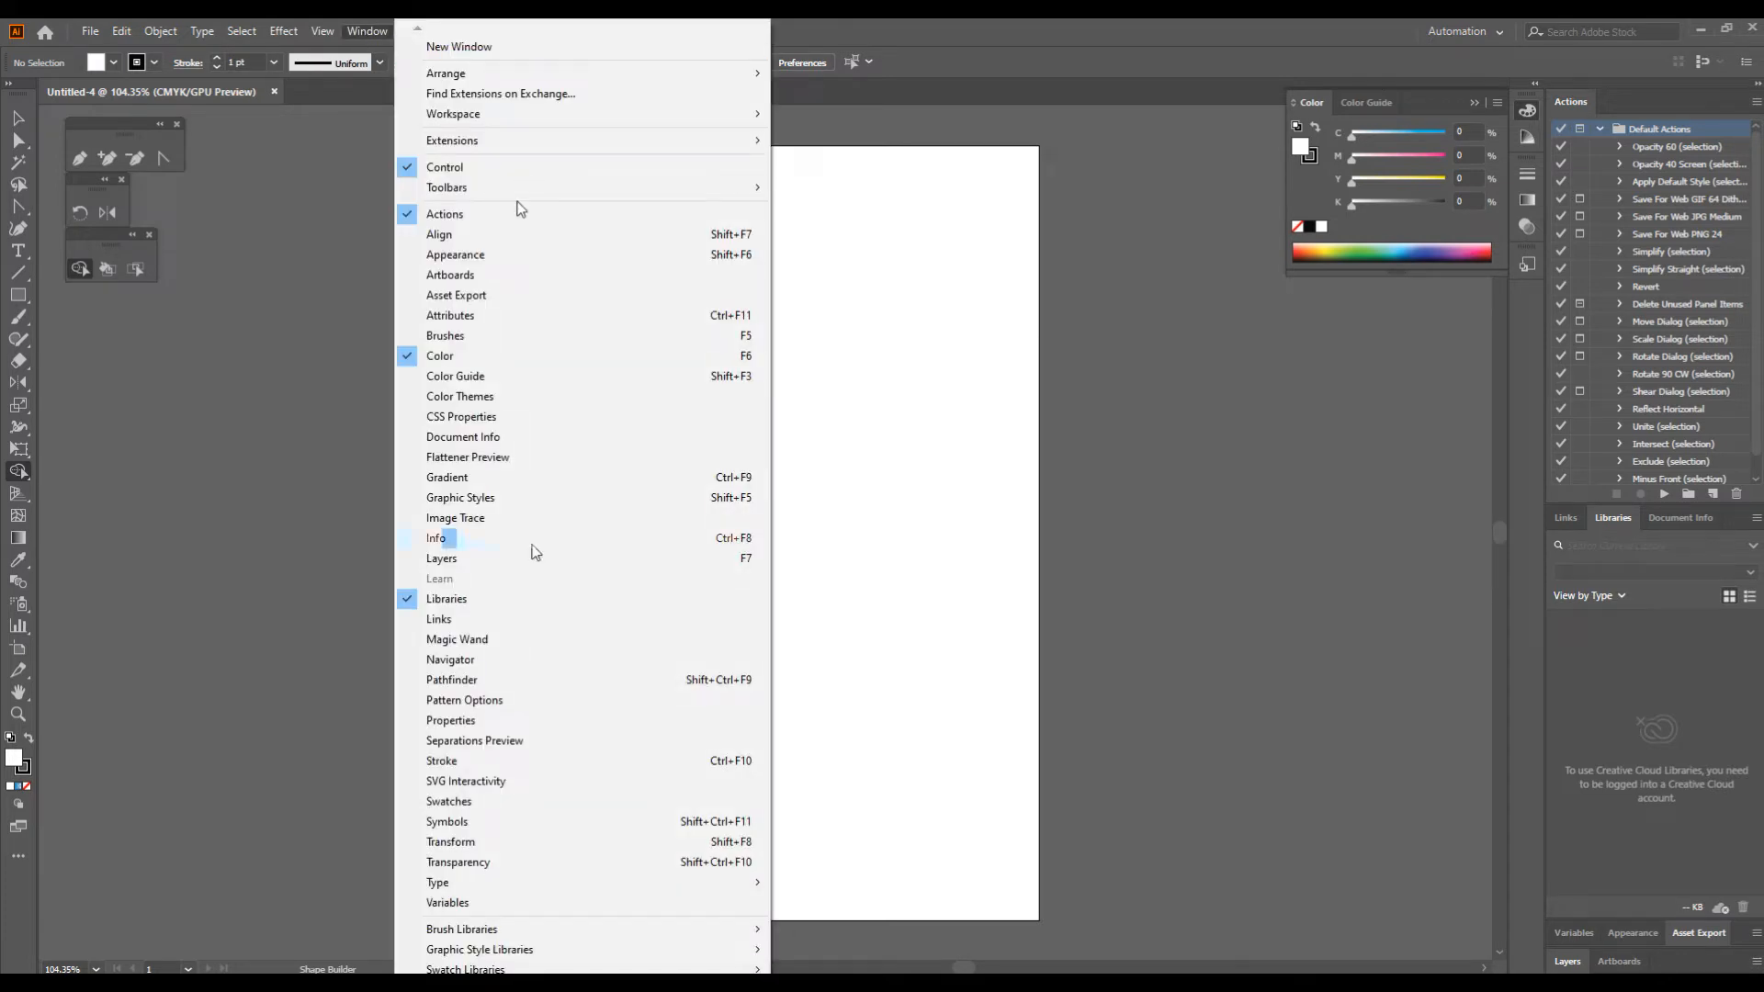
click(551, 824)
drag(1565, 124, 1320, 312)
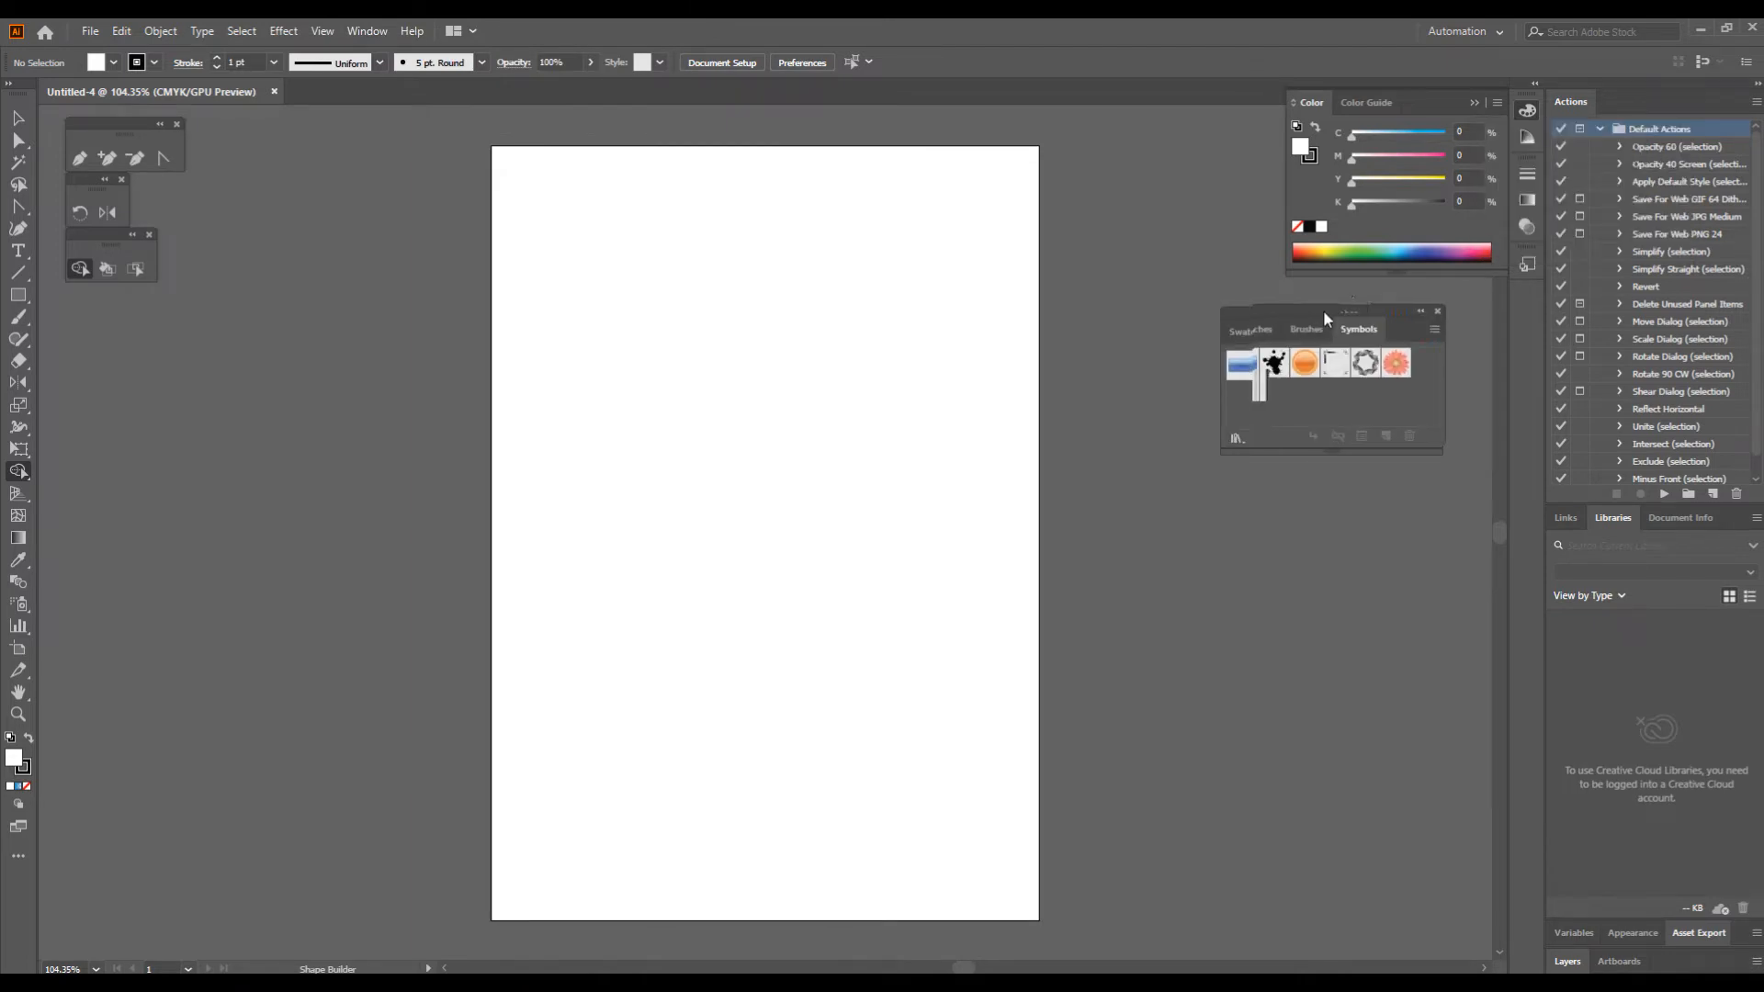
drag(1323, 311, 1347, 295)
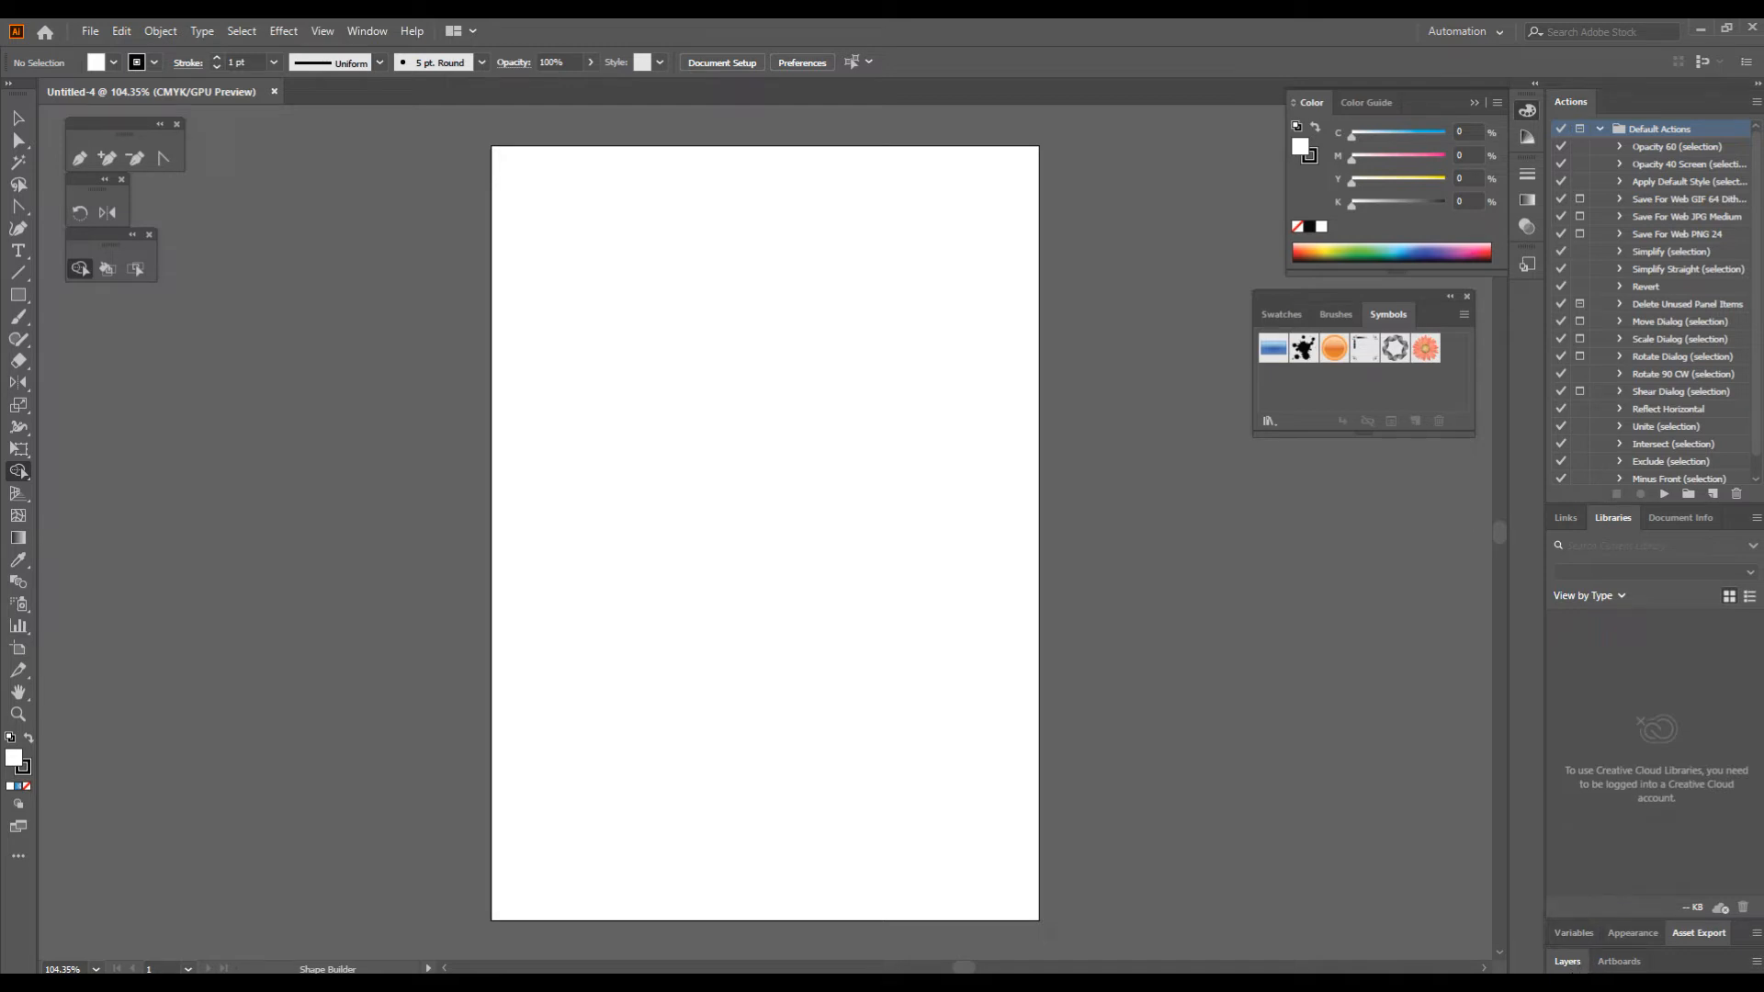
Step: Detach the Layers panel from its dock and snap it beneath the floating Symbols panel
drag(1581, 963, 1332, 645)
drag(1273, 496, 1276, 475)
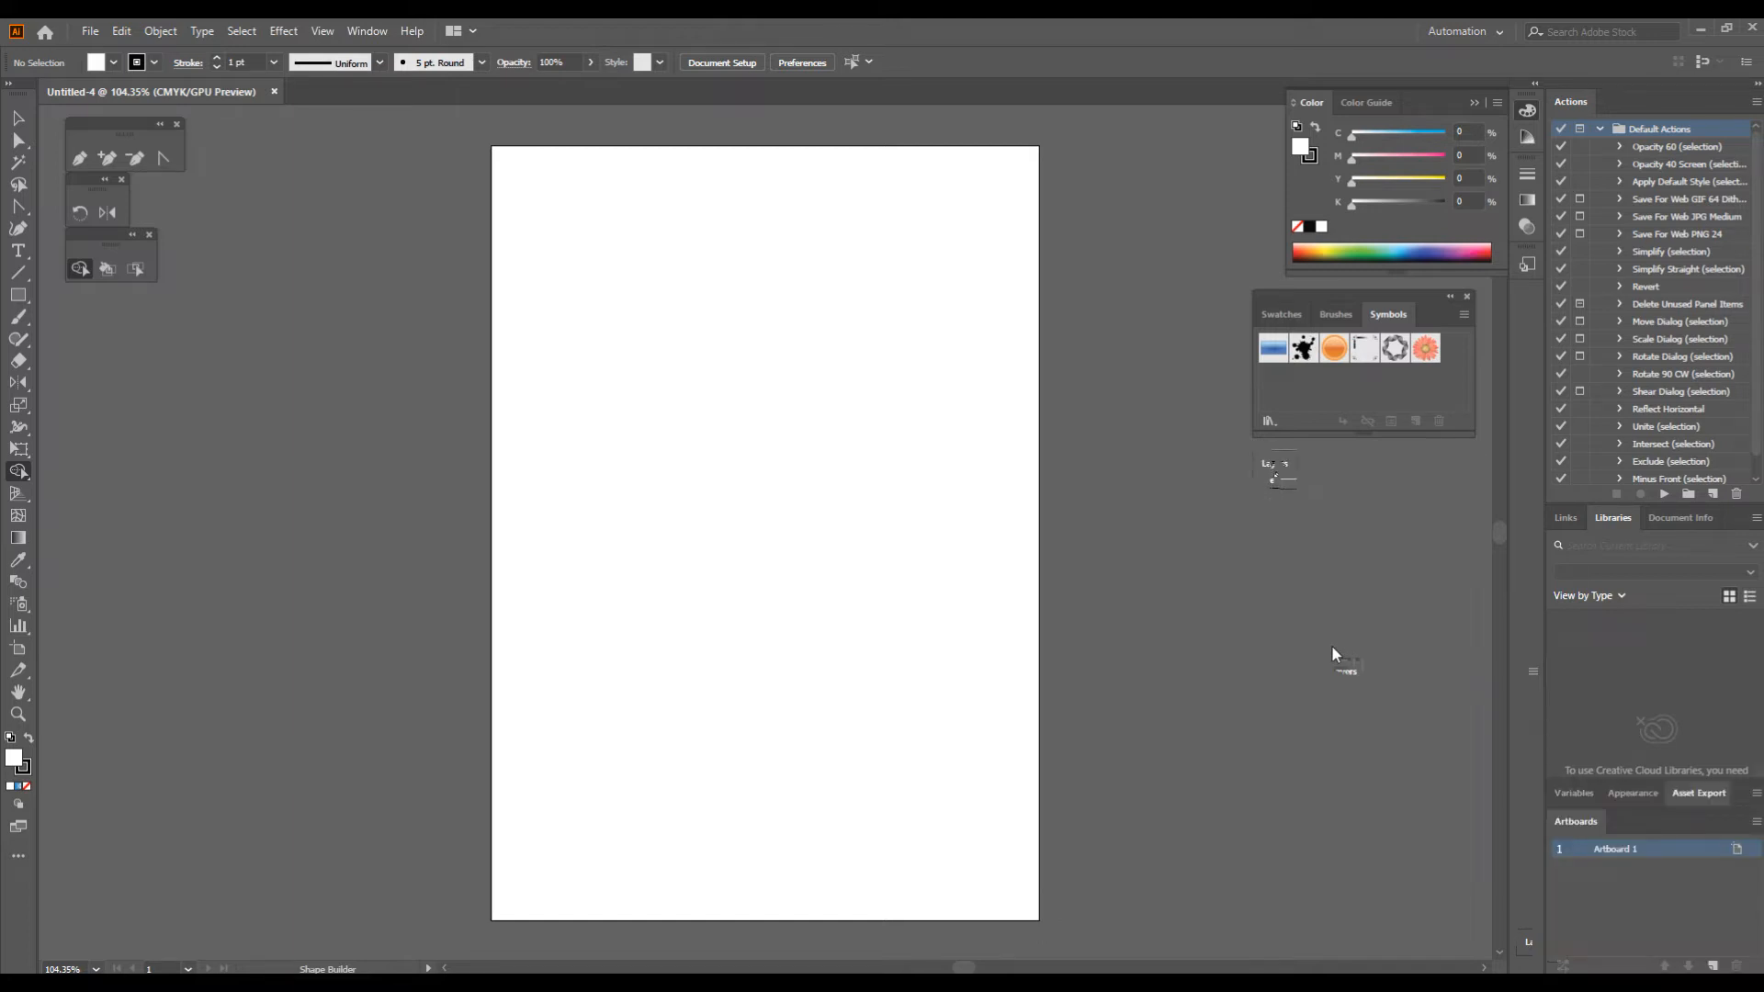
drag(1333, 646, 1278, 442)
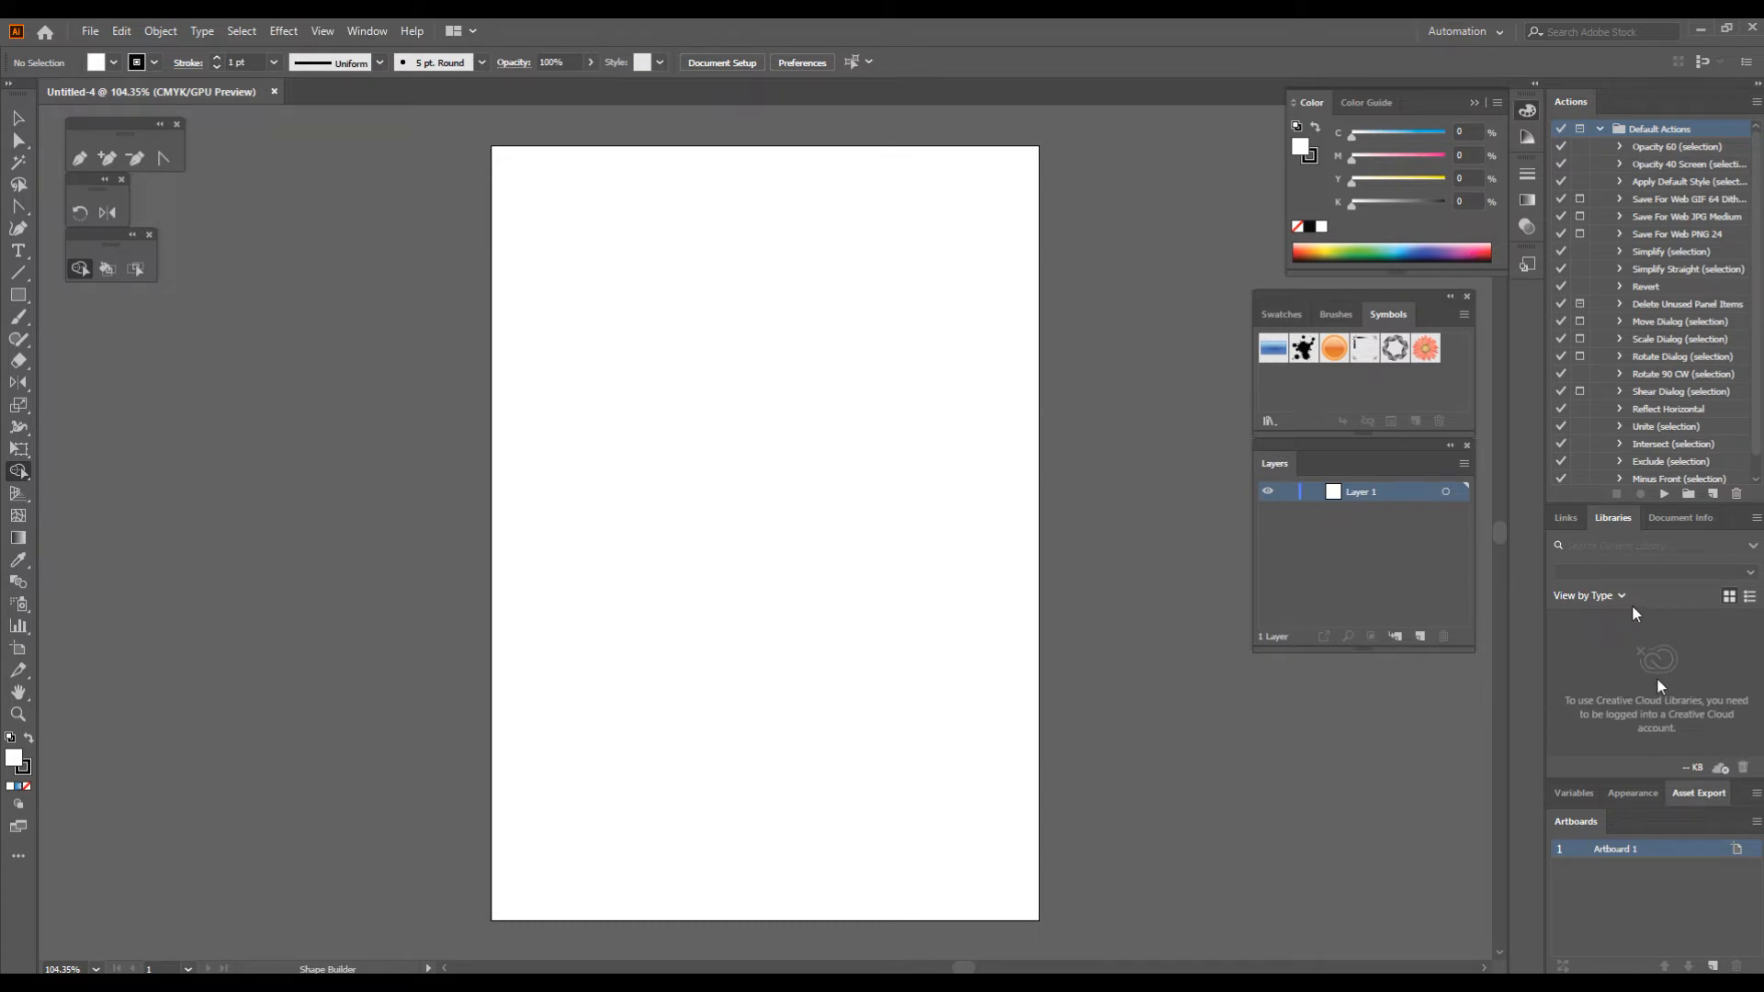
click(367, 33)
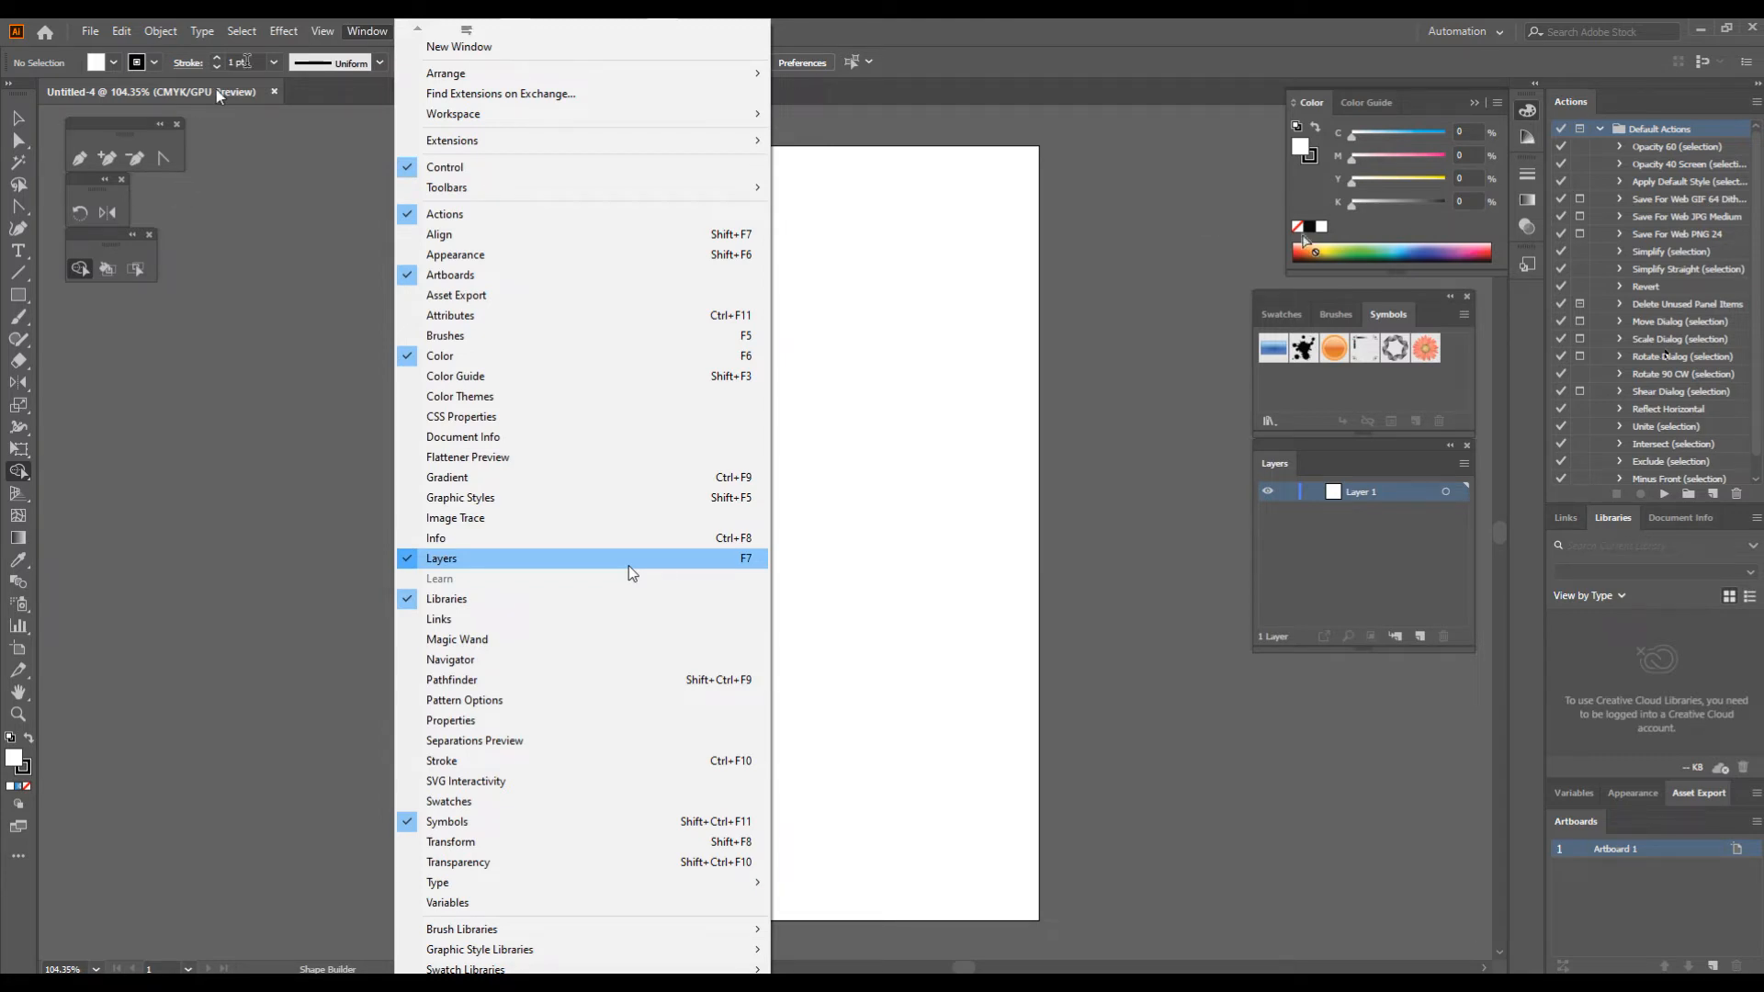
click(1275, 135)
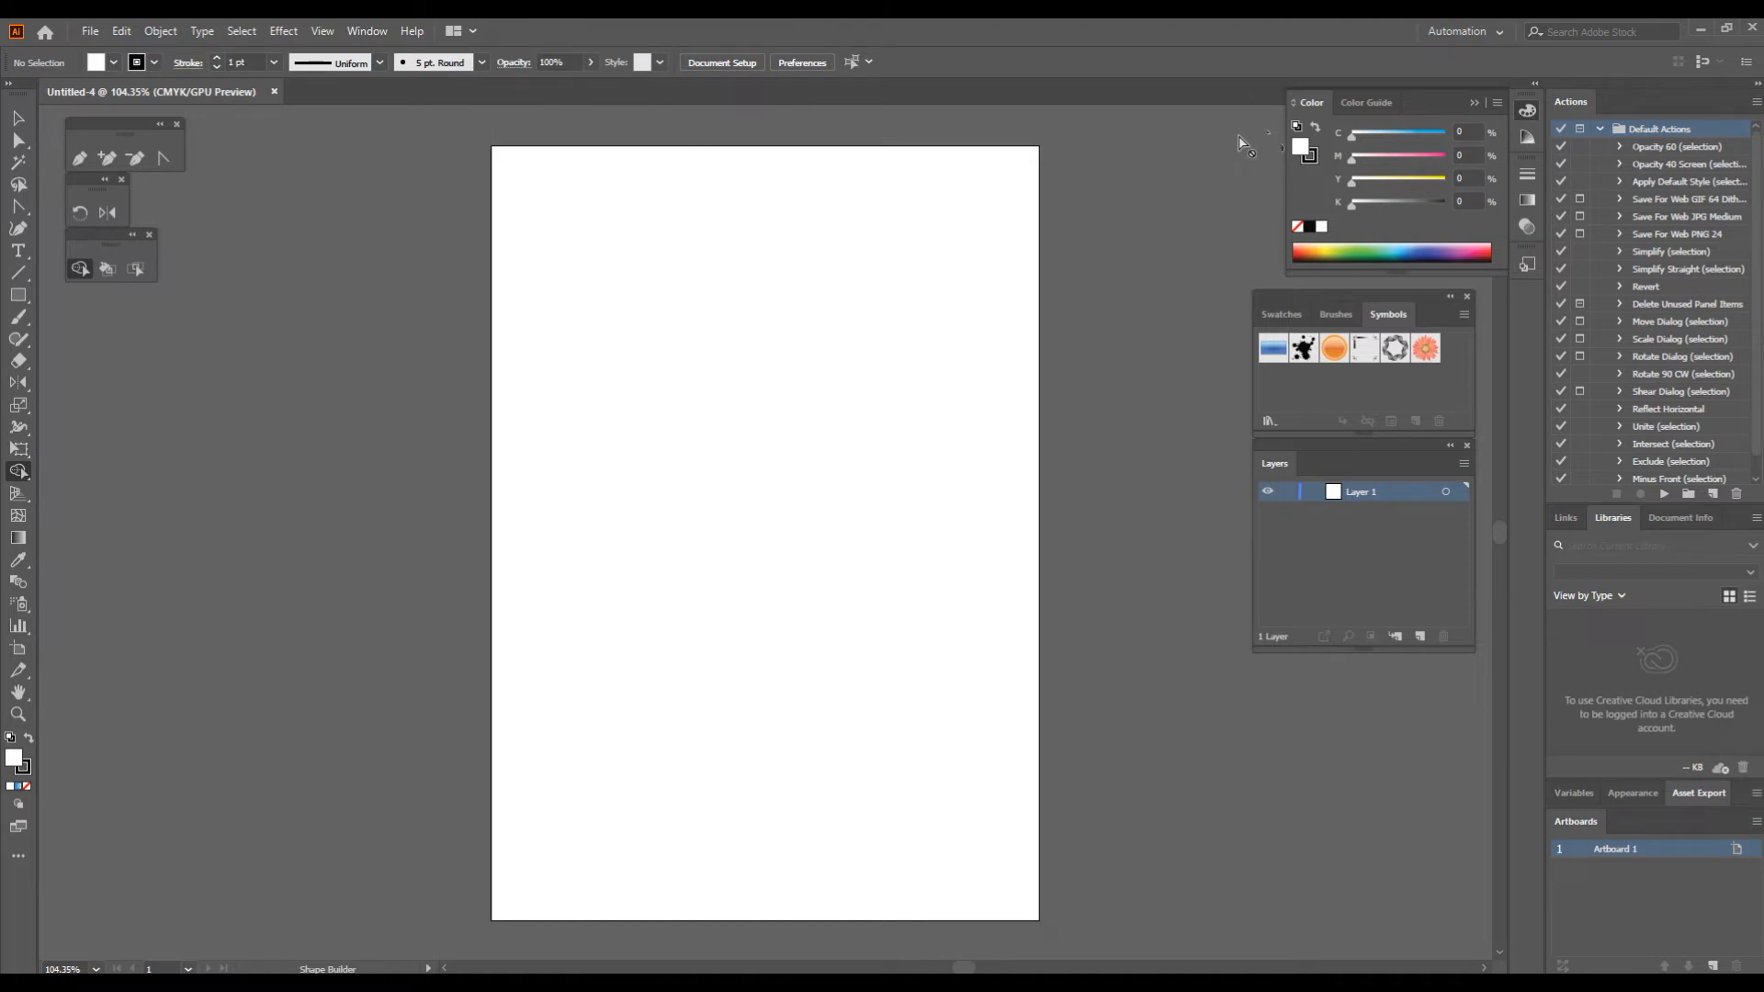
Step: Draw an open zigzag of six straight segments with the Pen tool across the artboard's upper part, about 18 cm wide, and end the path
click(80, 159)
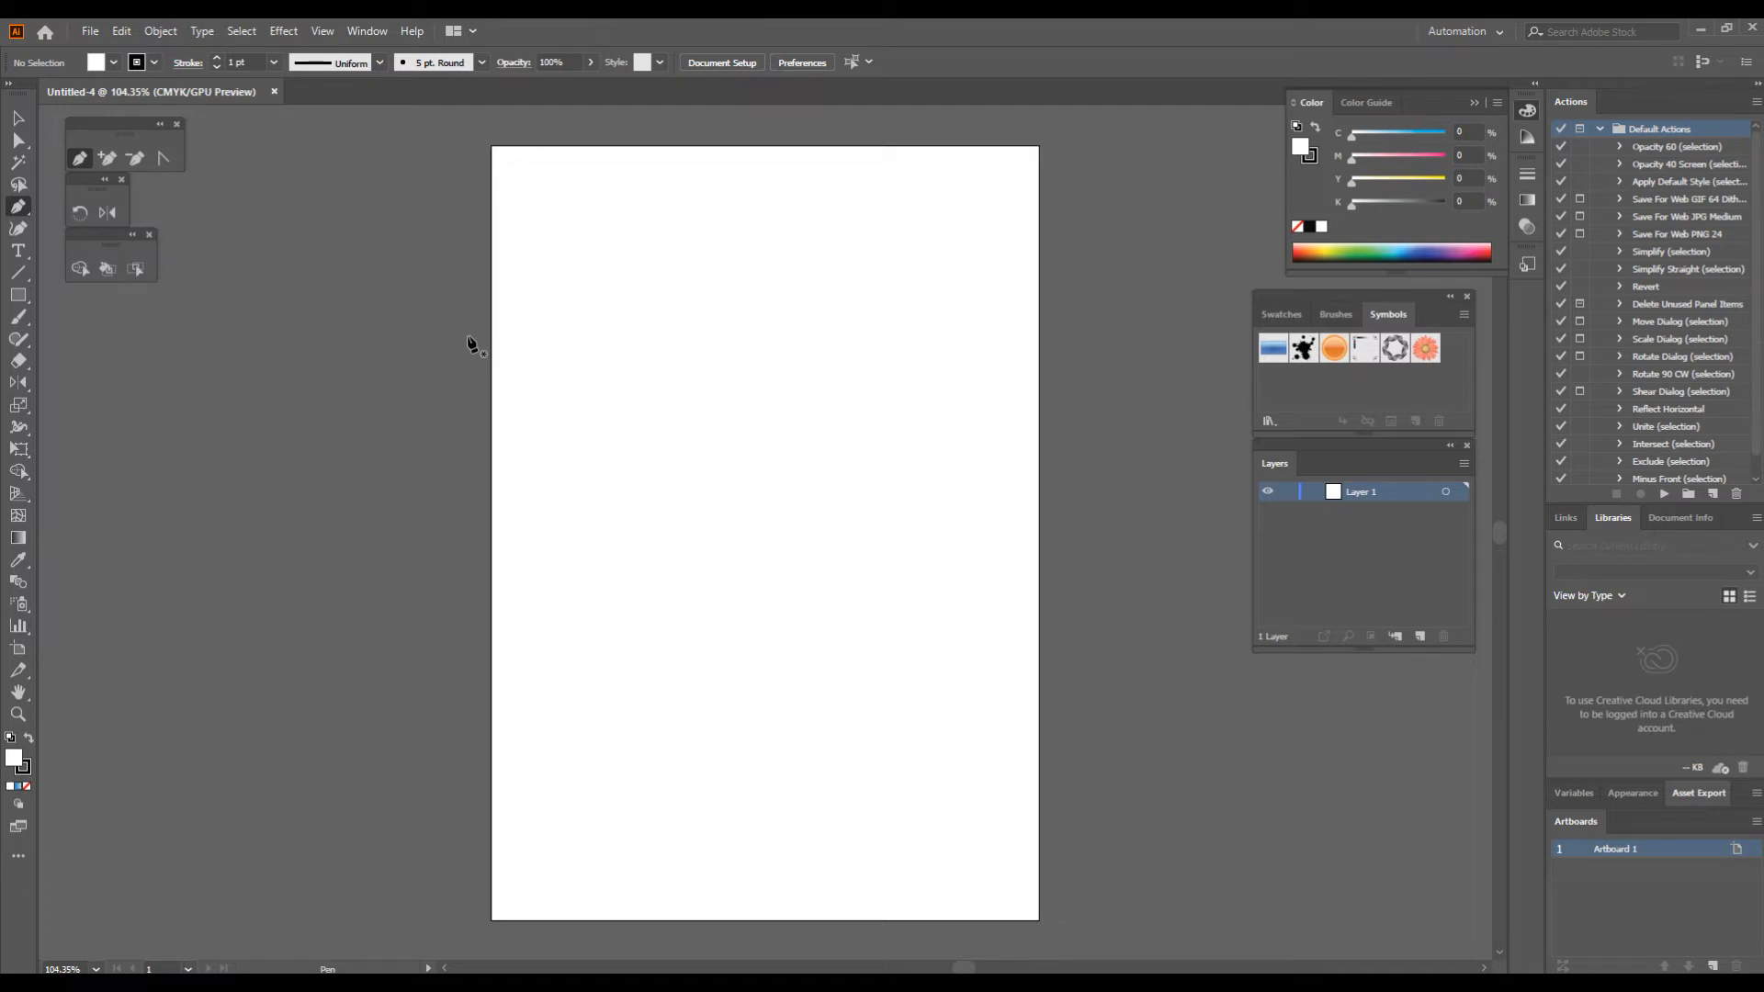
drag(526, 306, 597, 192)
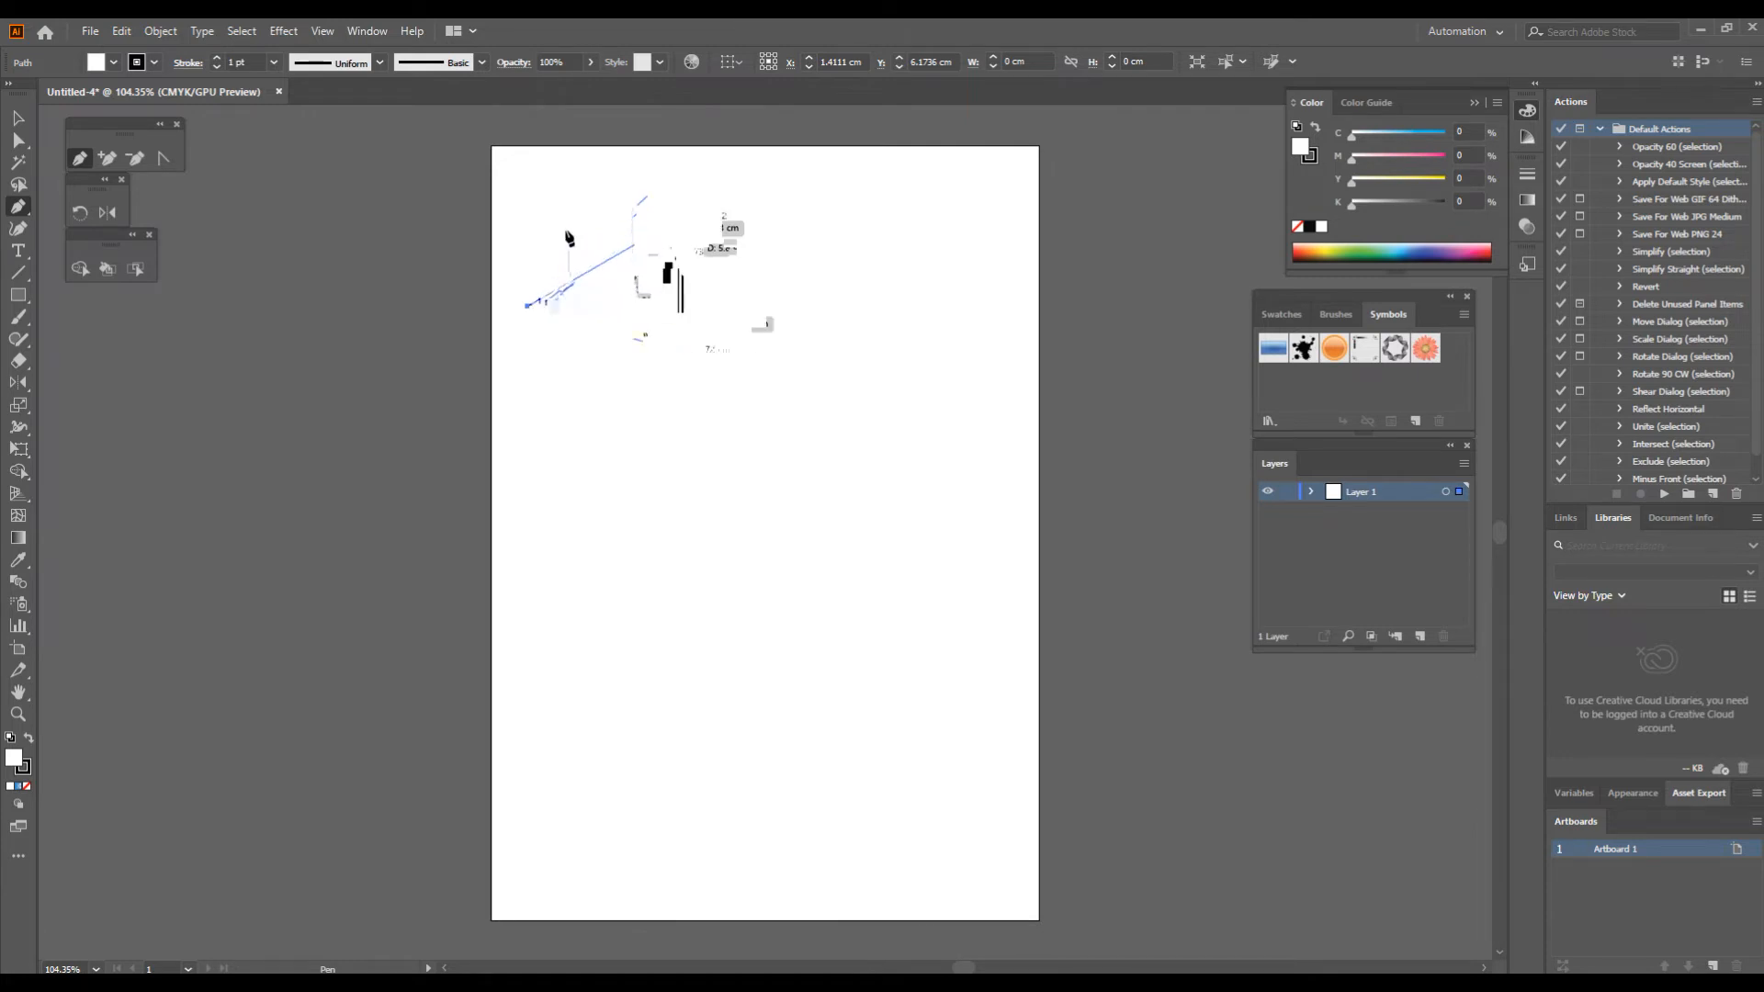
click(609, 221)
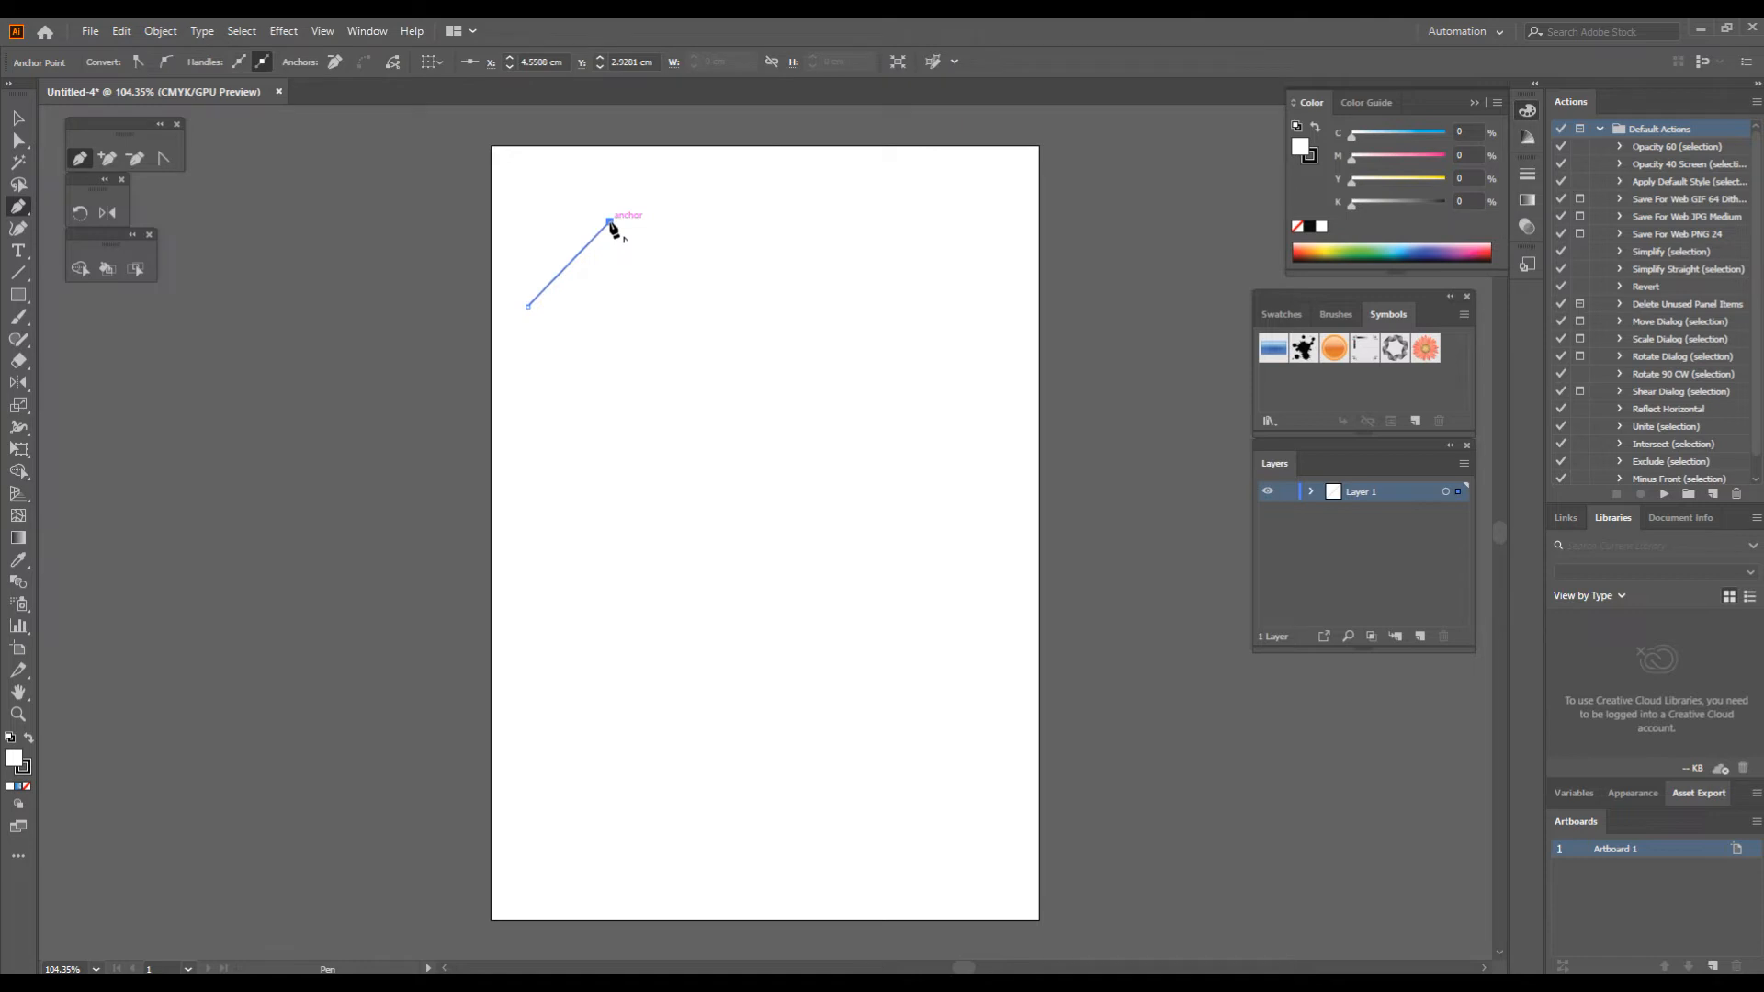
click(684, 309)
click(770, 227)
click(843, 306)
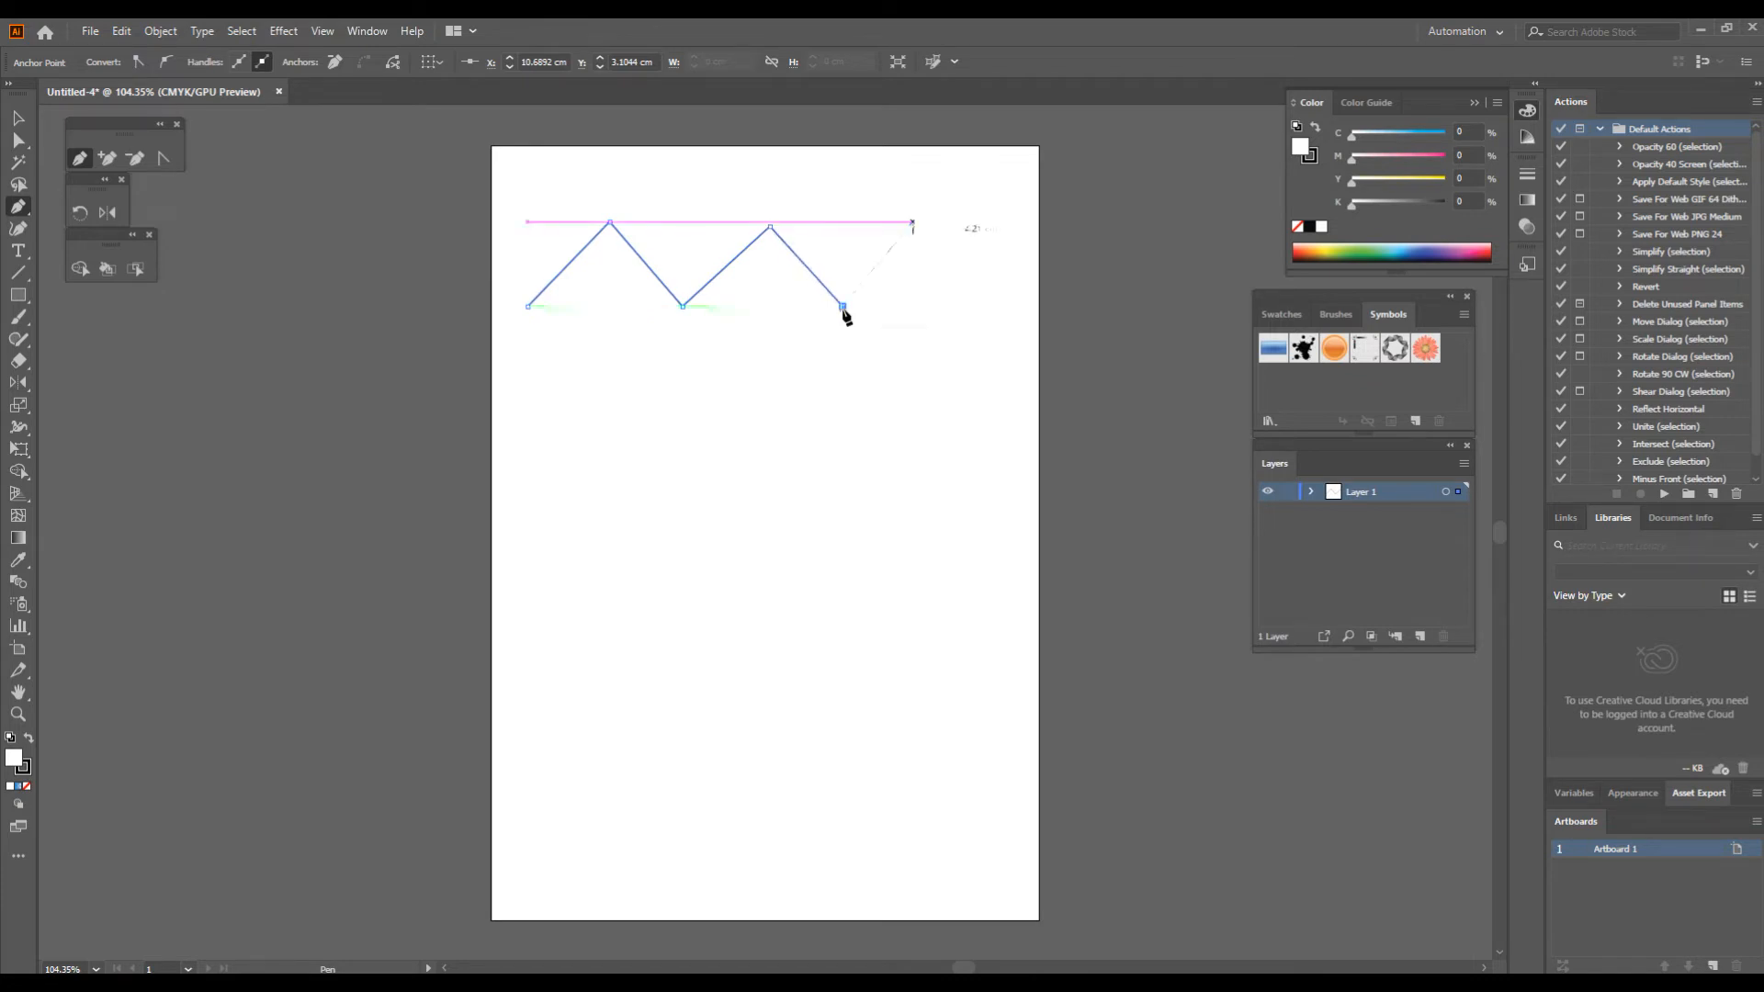
click(912, 223)
click(995, 315)
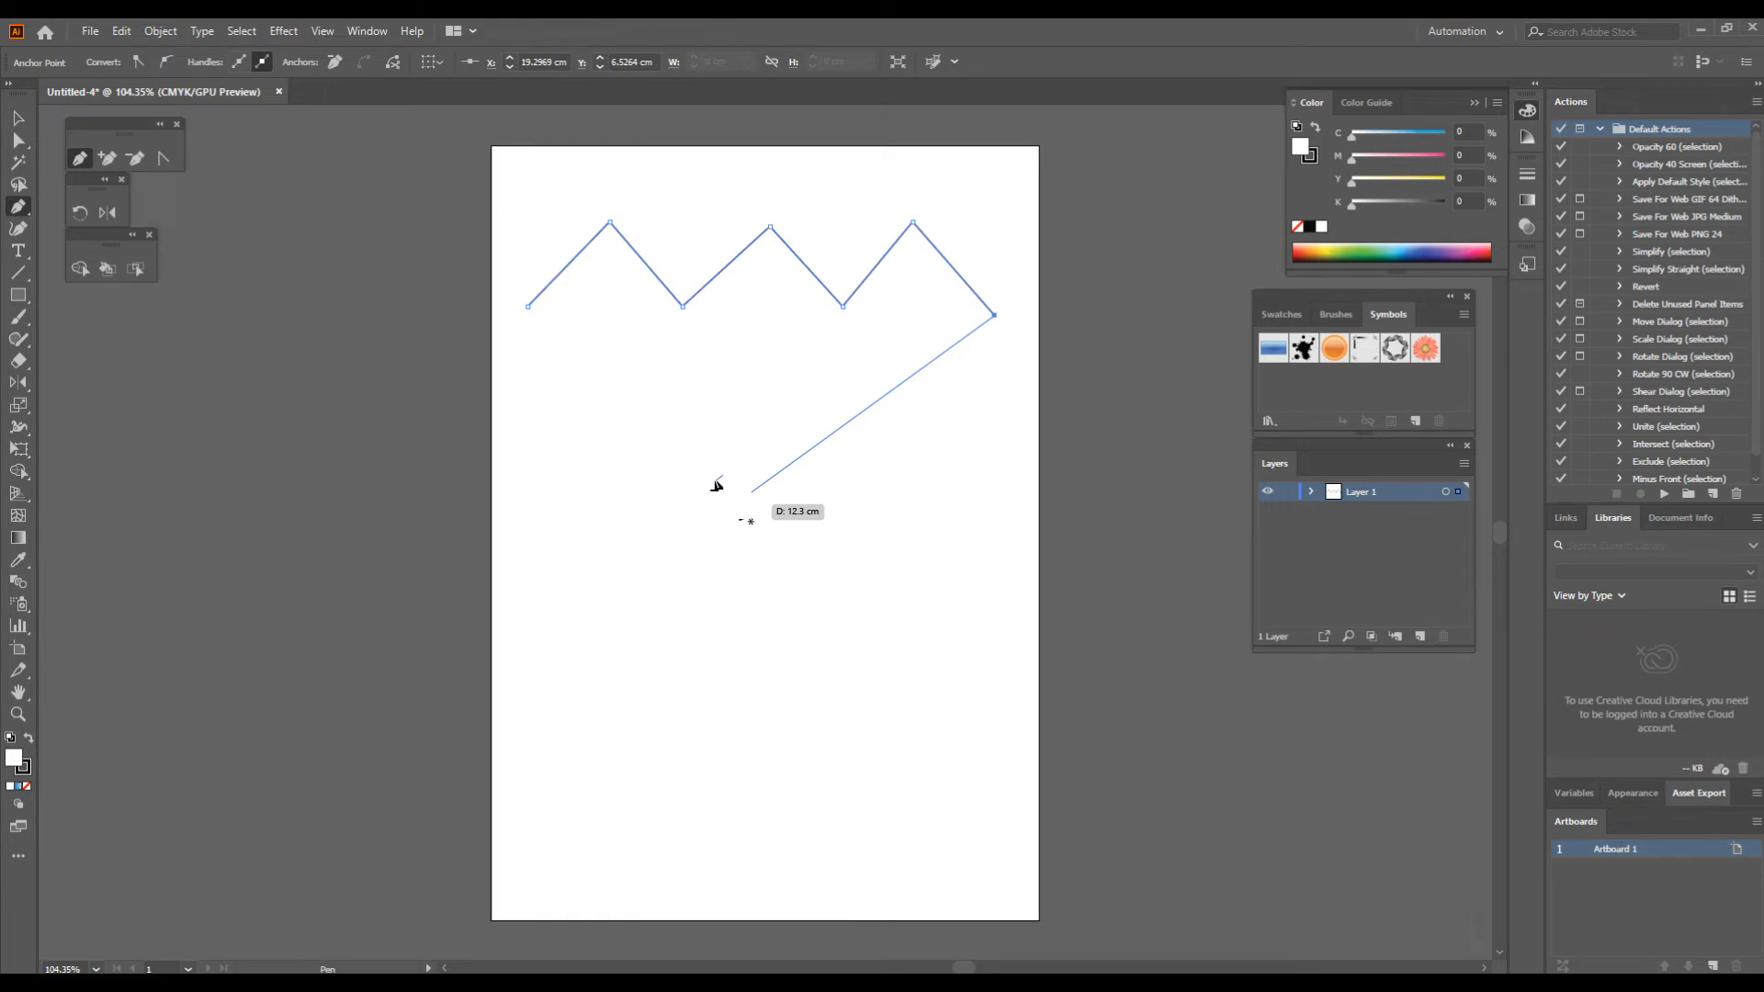
key(Escape)
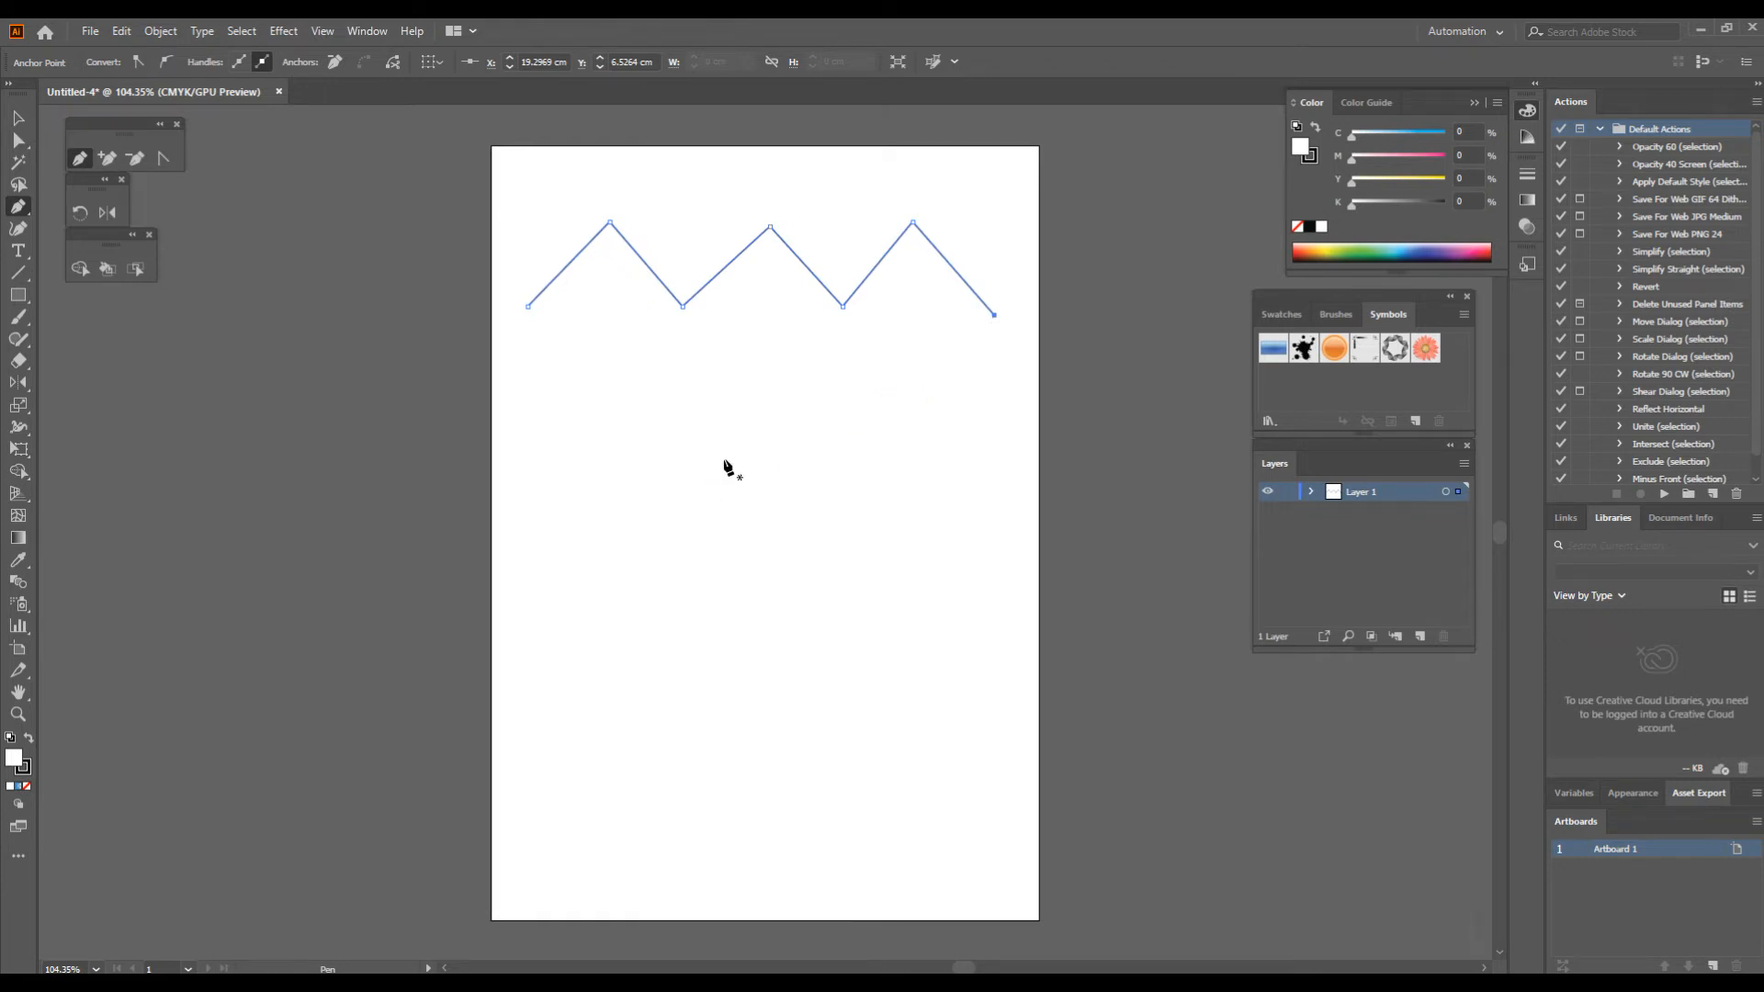
Step: Start a Pen path below the zigzag with one curved segment rising to under the first peak, and remove its end anchor's outgoing handle
click(523, 432)
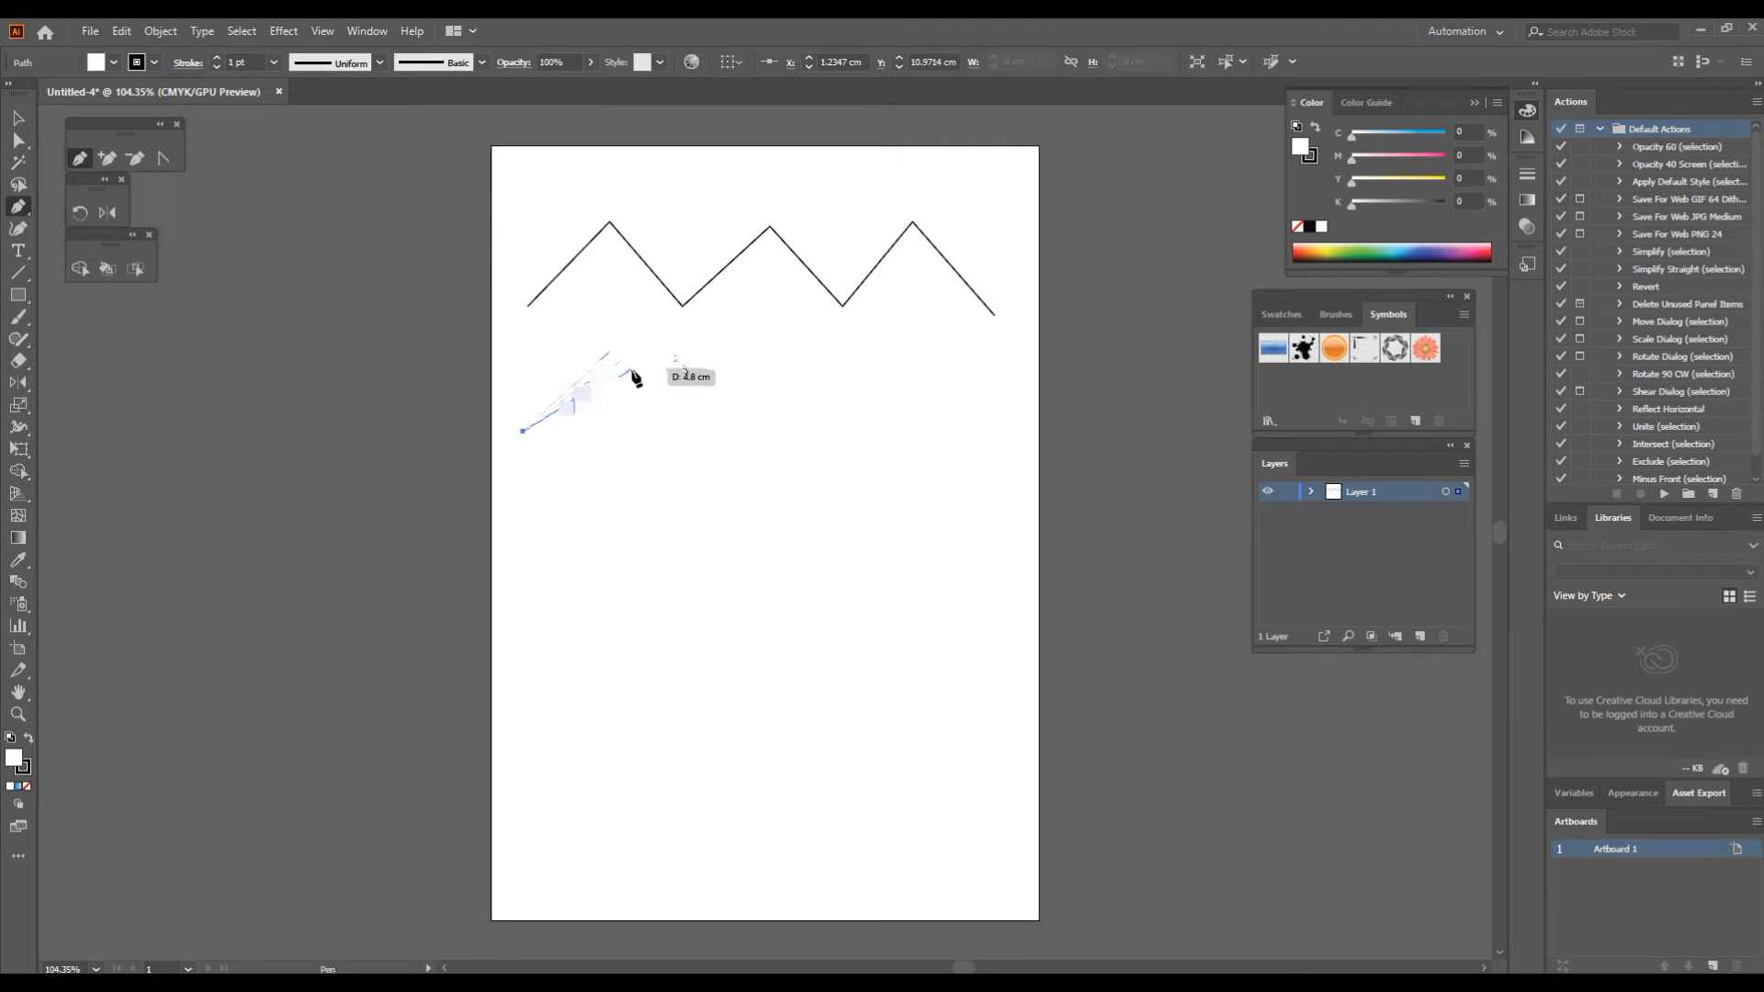
drag(610, 352, 747, 468)
mouse_move(678, 362)
mouse_down()
mouse_move(732, 372)
mouse_move(688, 371)
mouse_up()
drag(687, 297, 677, 355)
drag(677, 355, 677, 355)
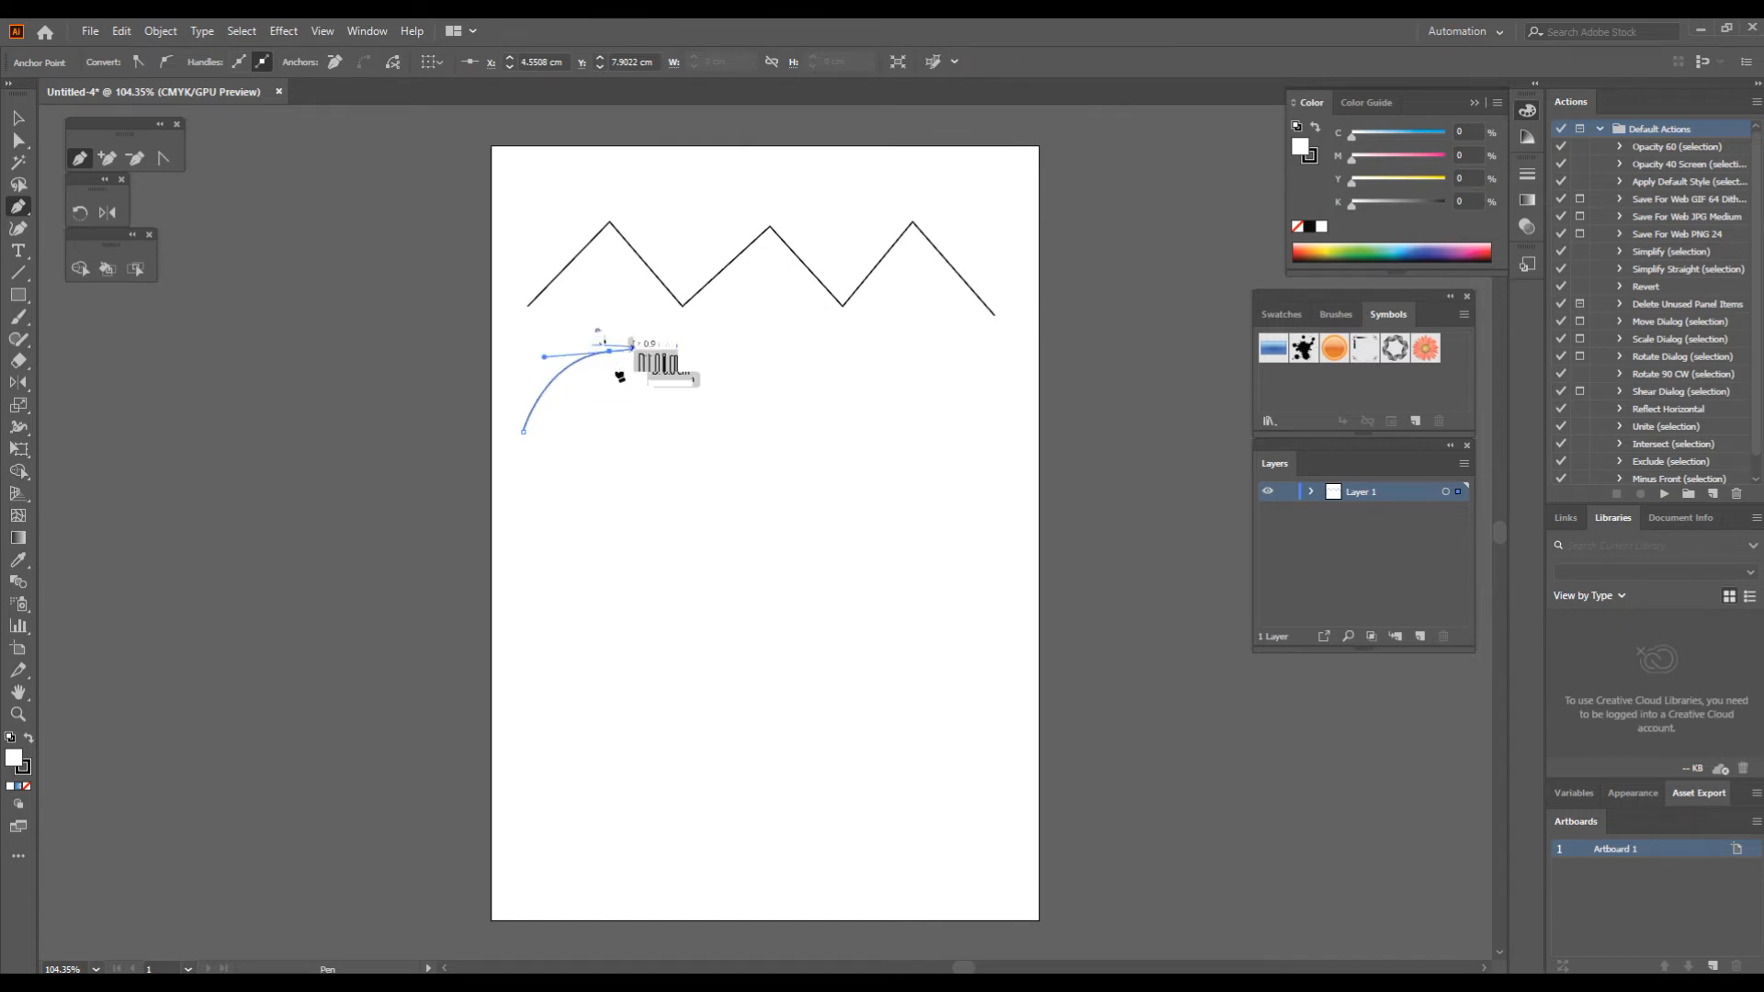
click(610, 352)
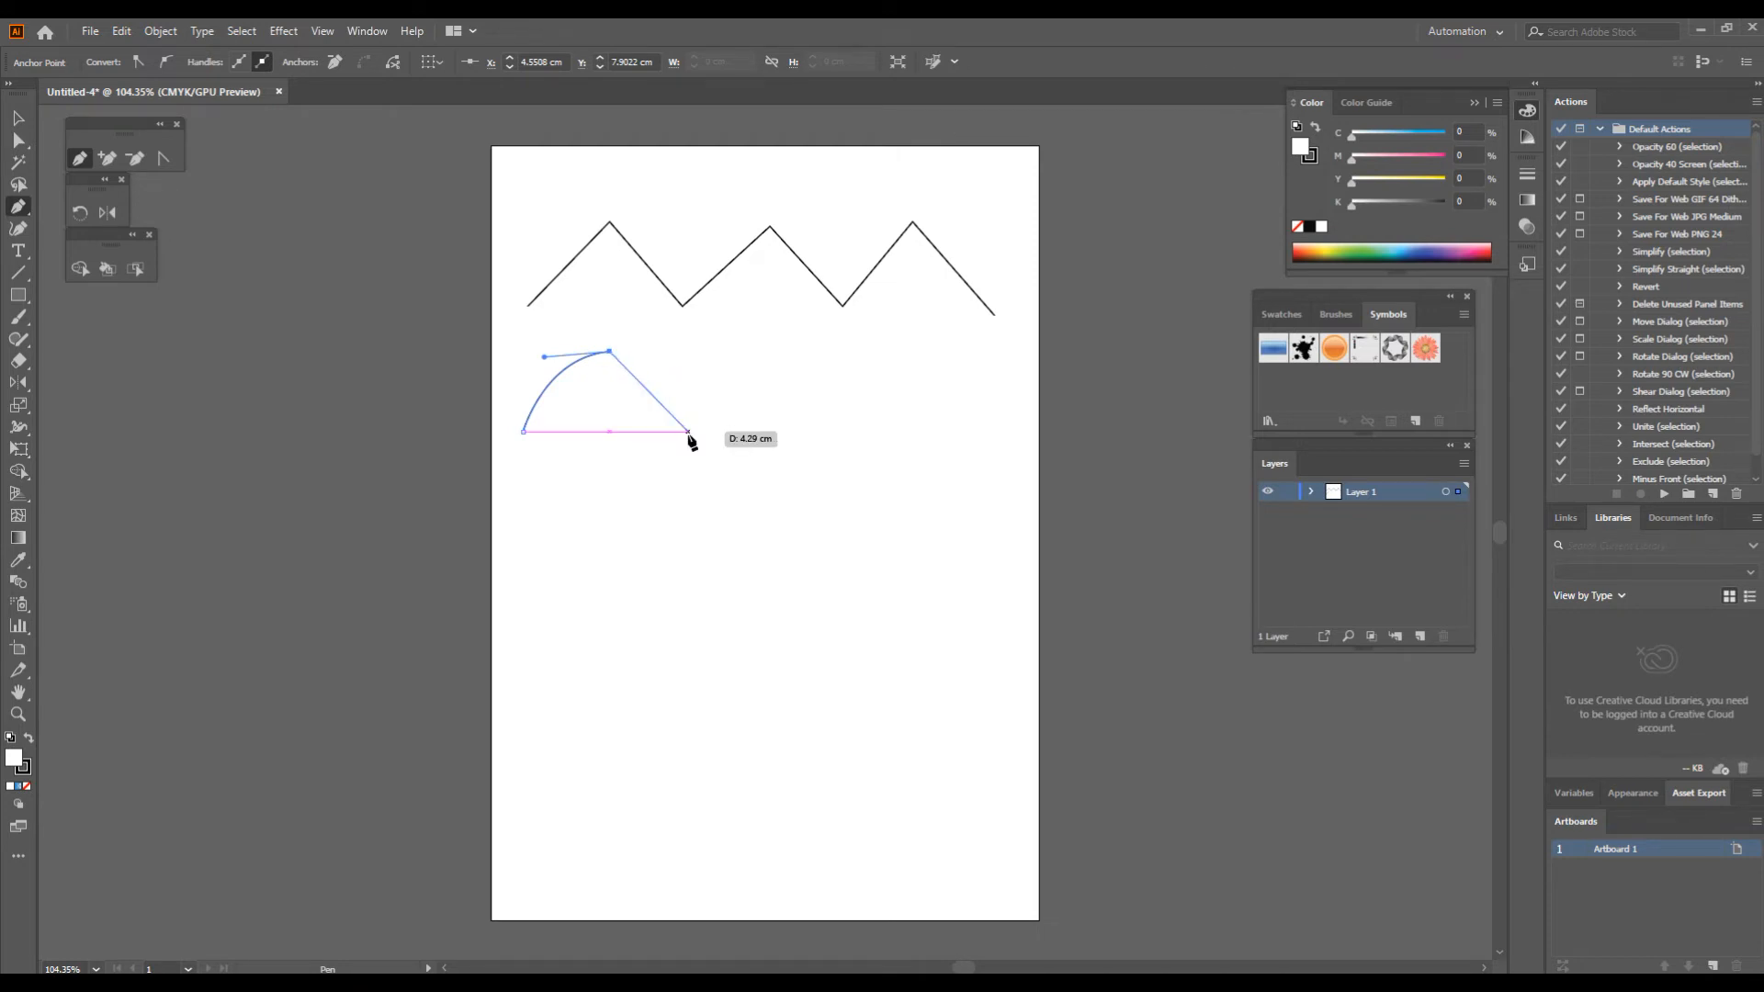
Step: Continue the Pen path with three curved segments into an S-shaped wave, removing the outgoing handles at the joining anchors, and end the path
drag(687, 431, 694, 521)
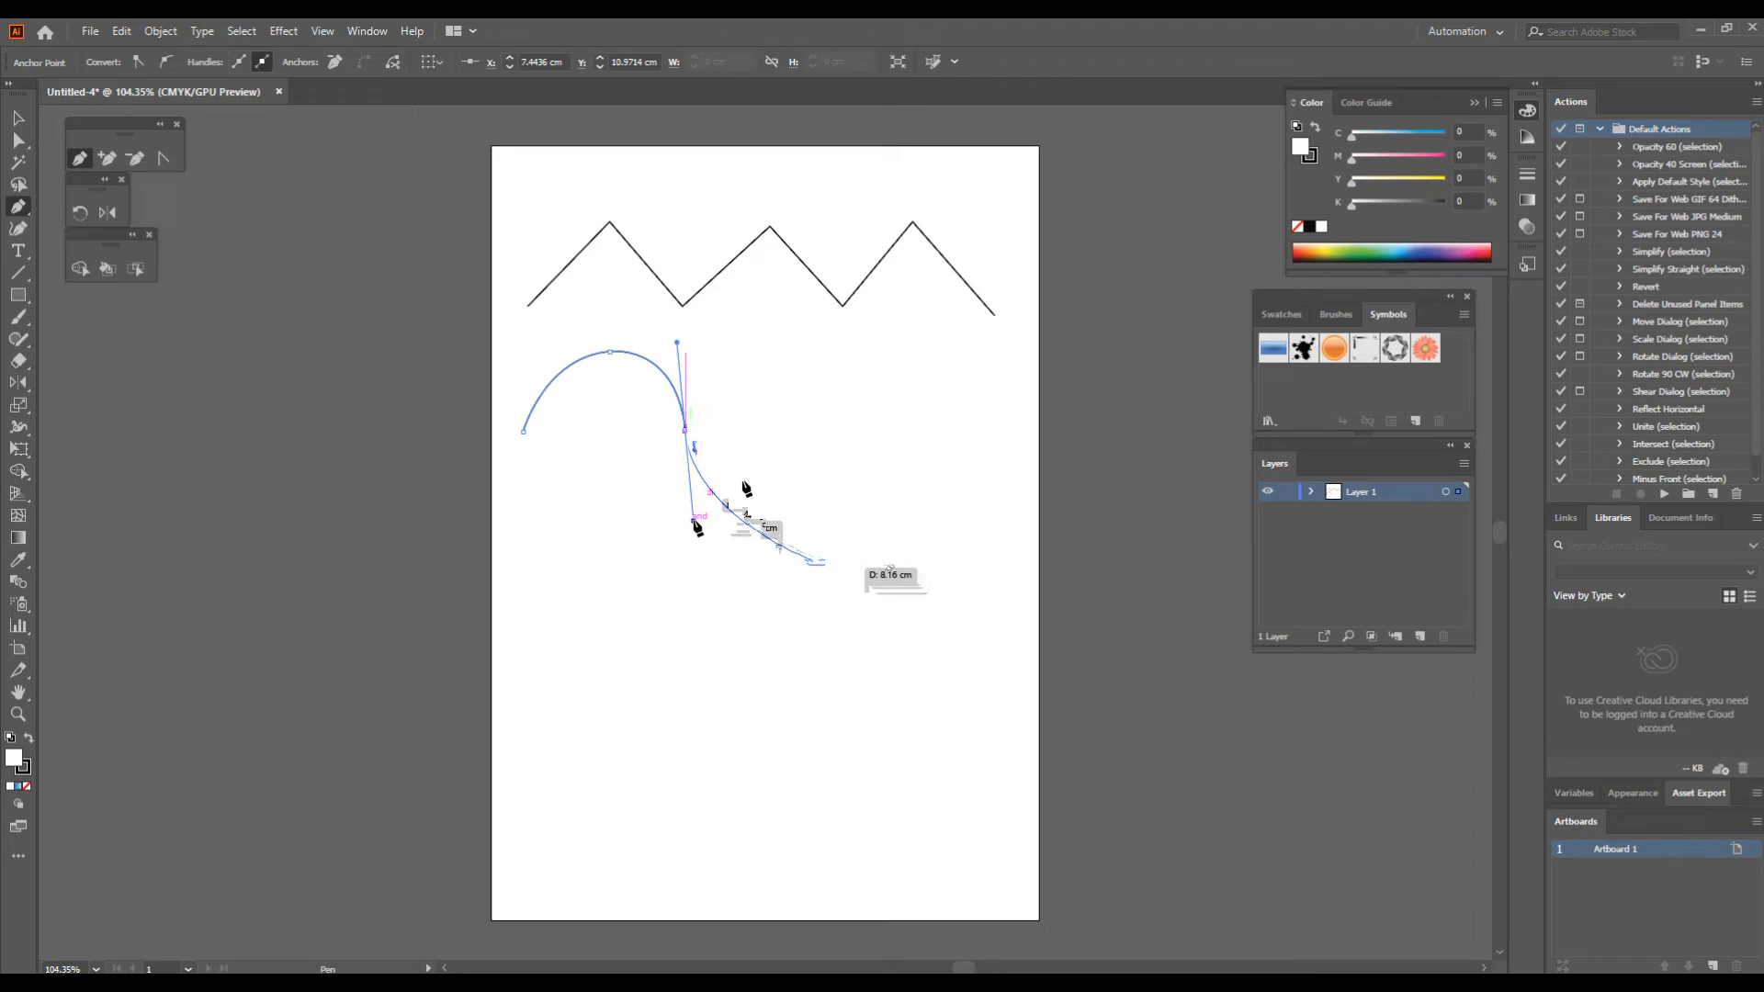
click(686, 429)
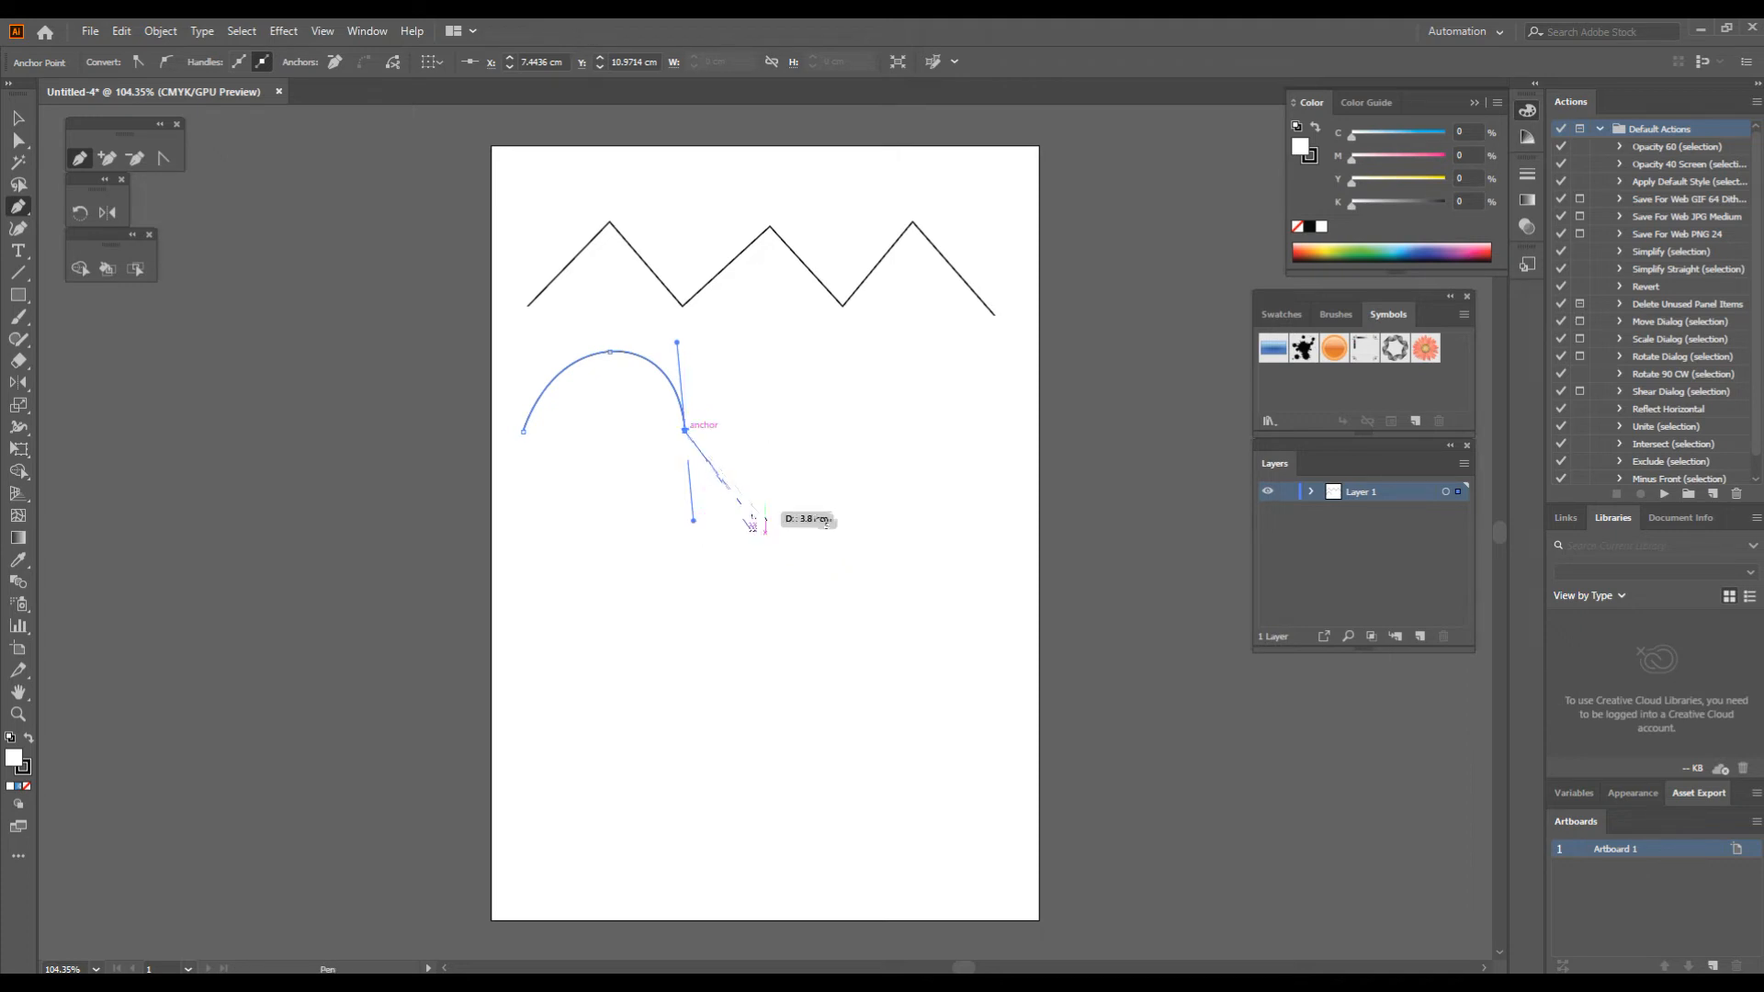
drag(752, 521, 853, 530)
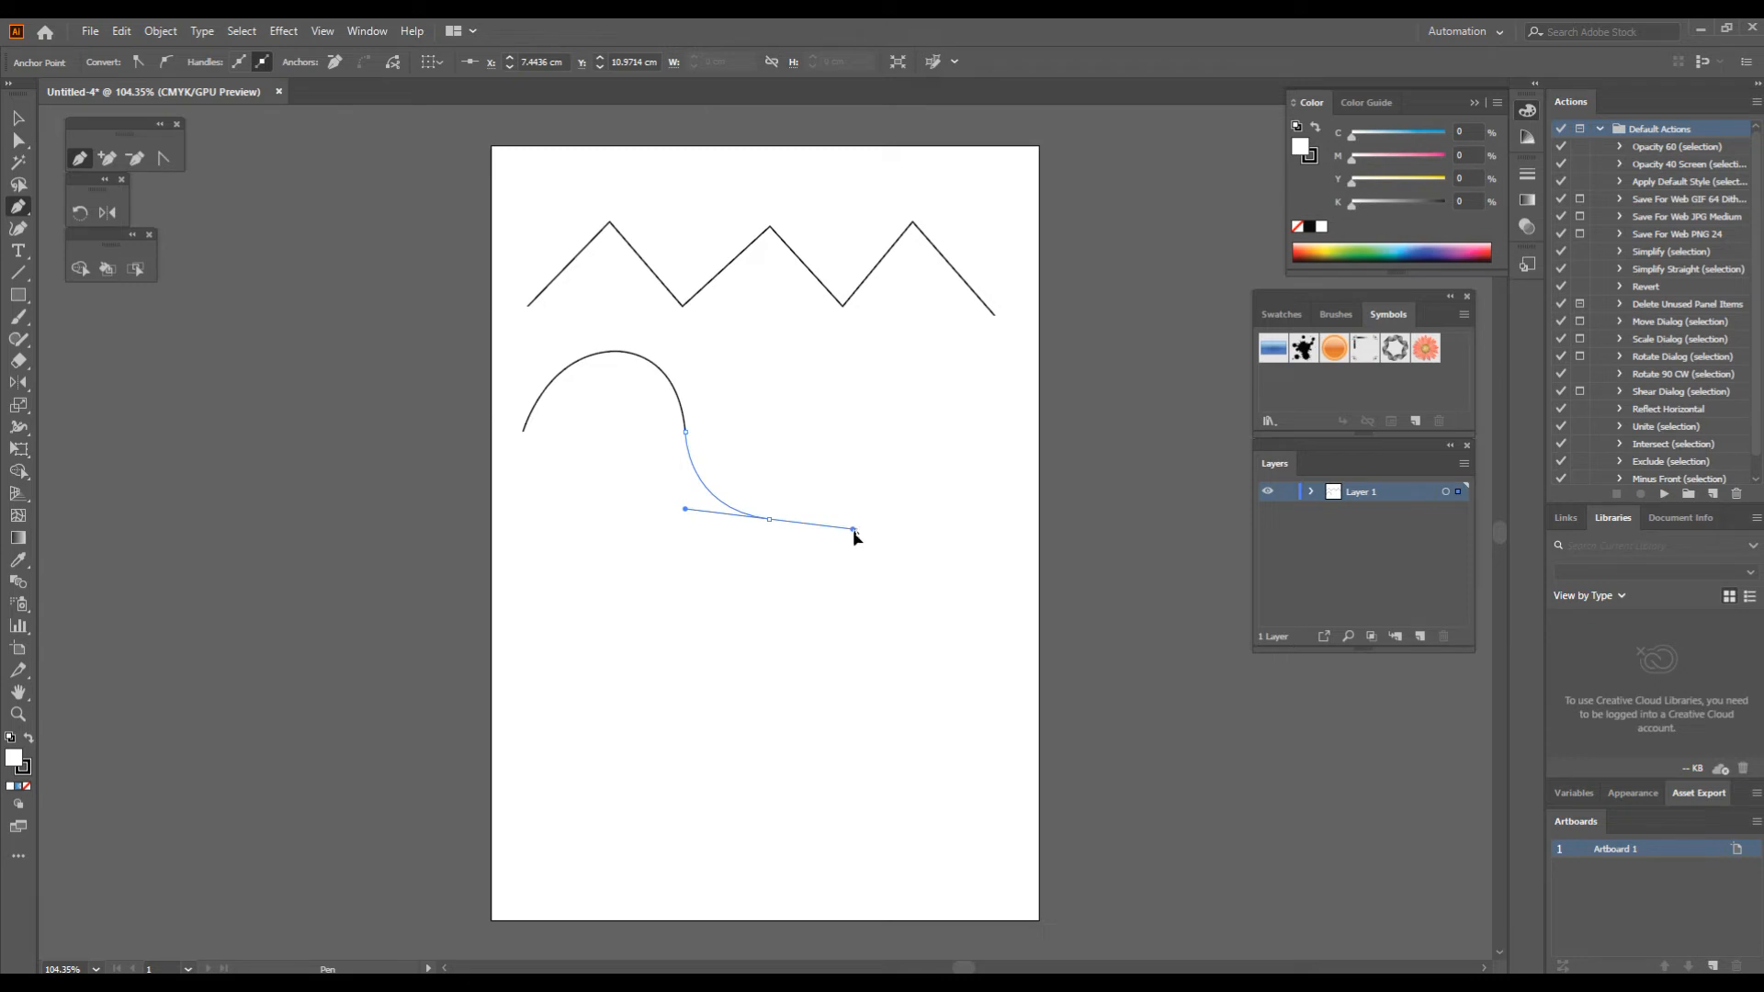
drag(854, 530, 855, 531)
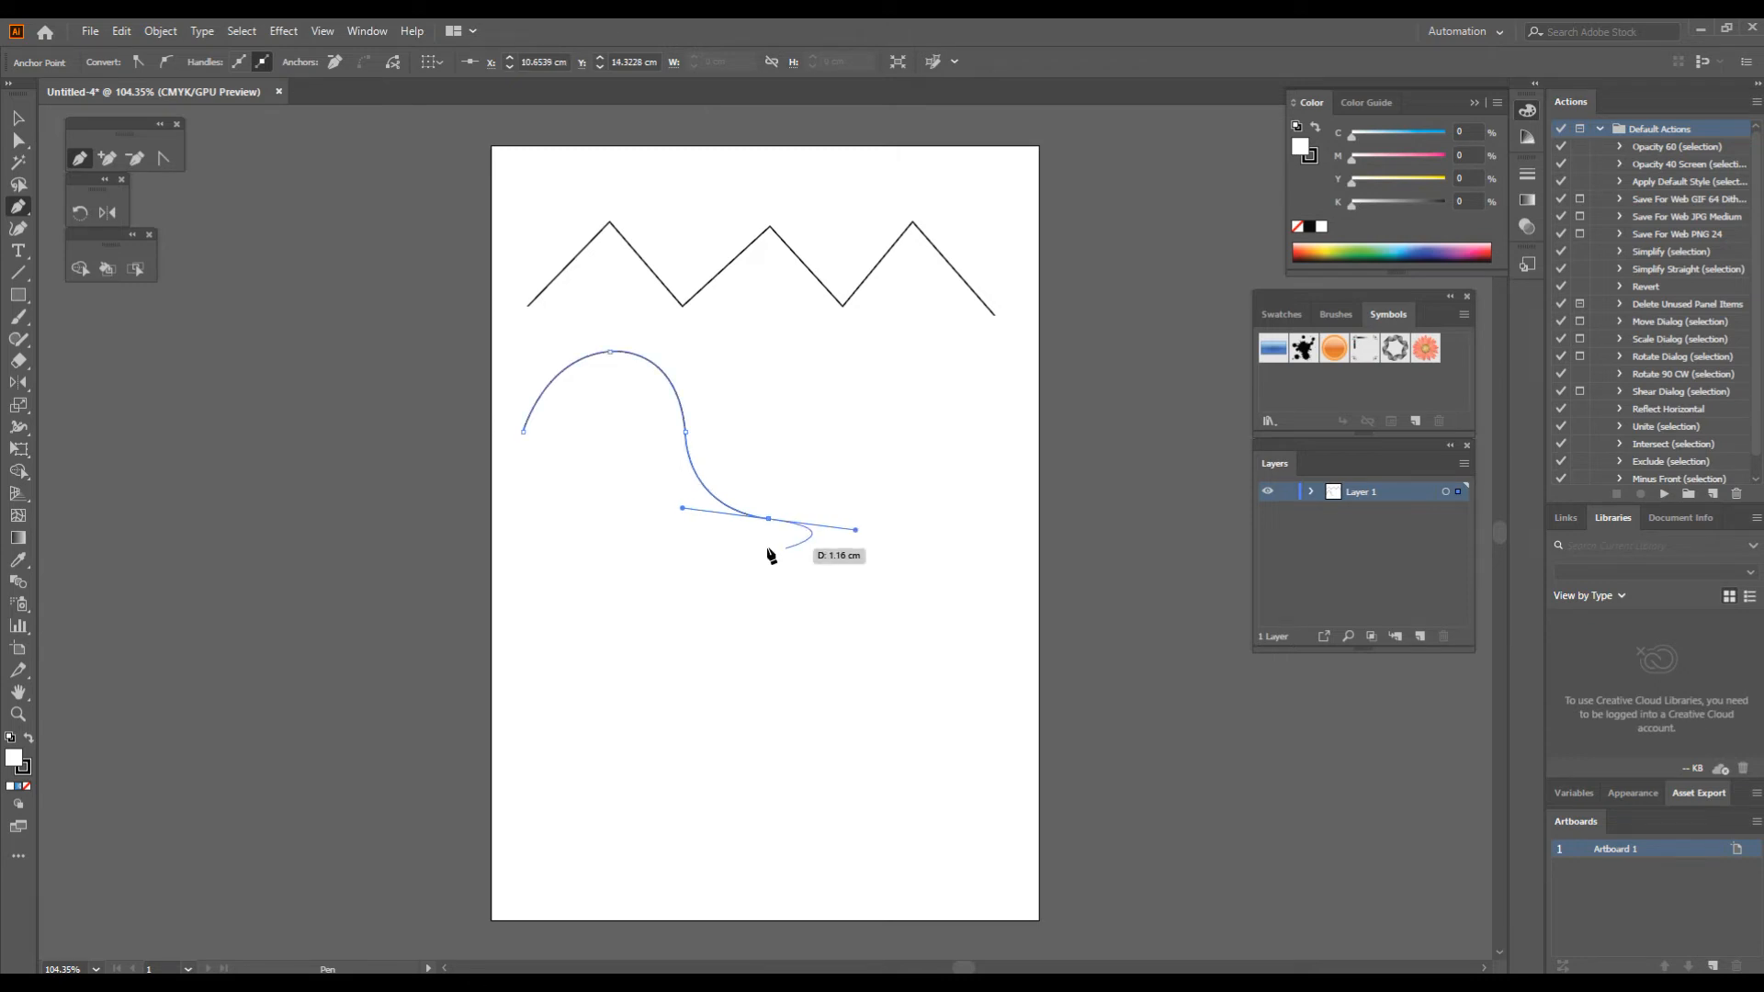
click(768, 518)
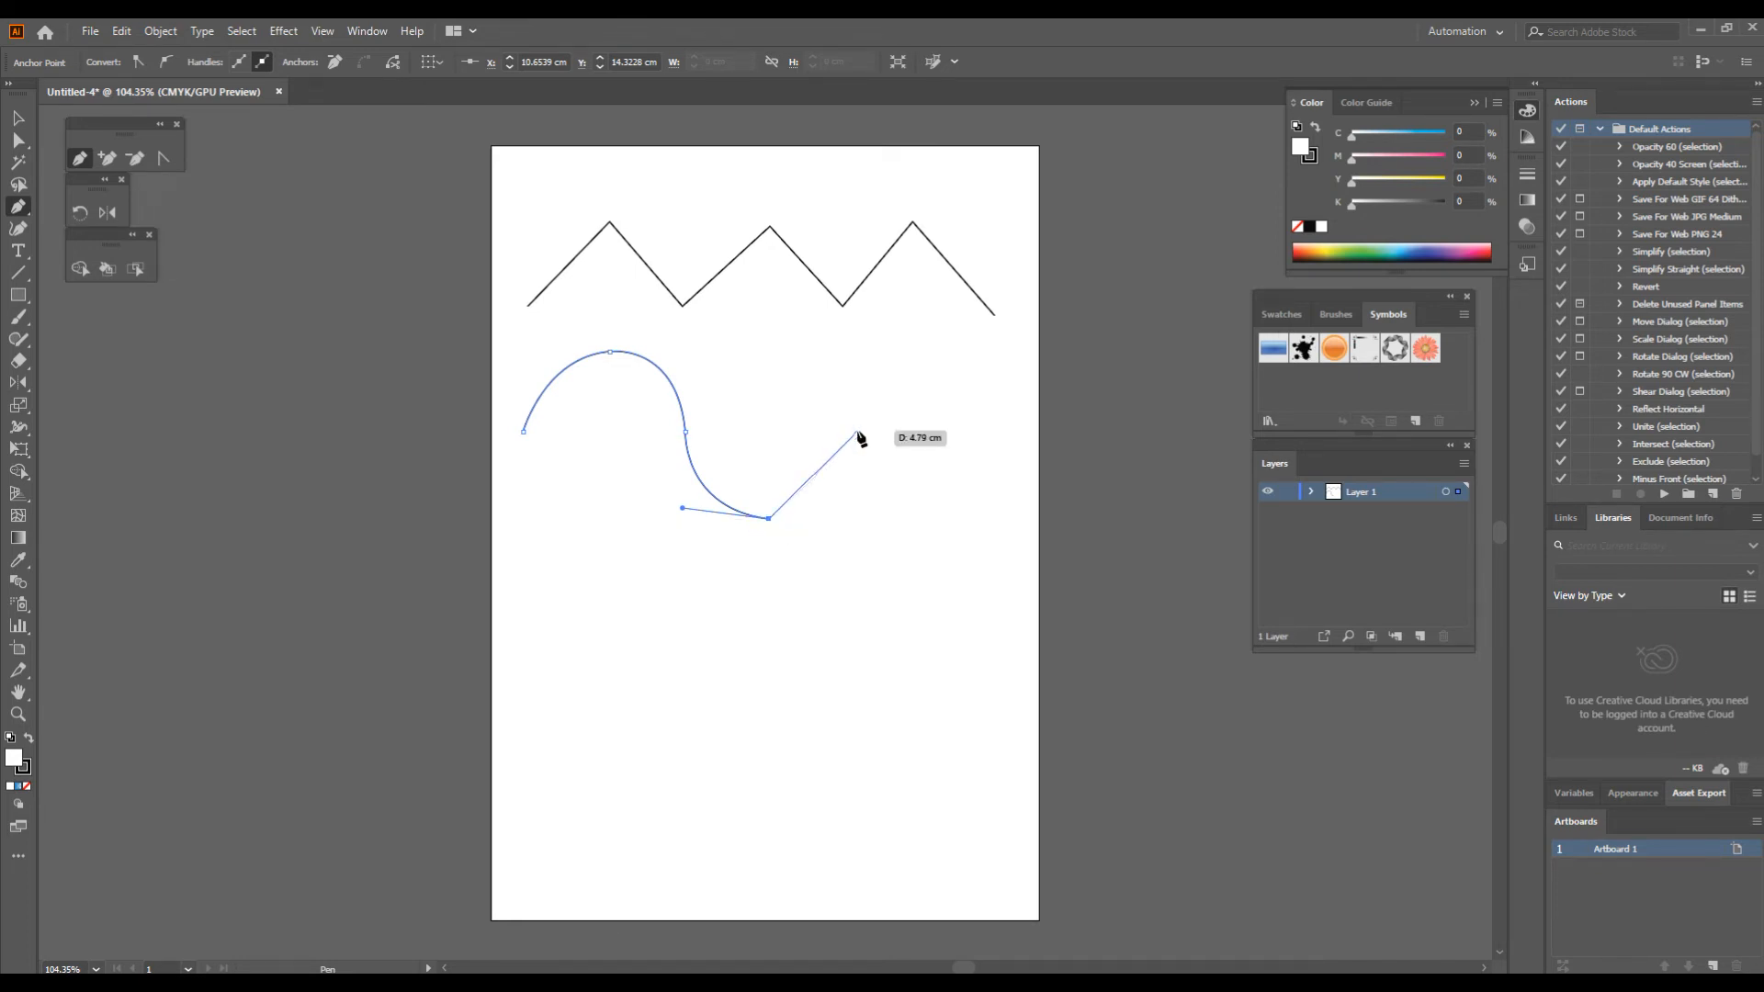
drag(858, 427, 861, 459)
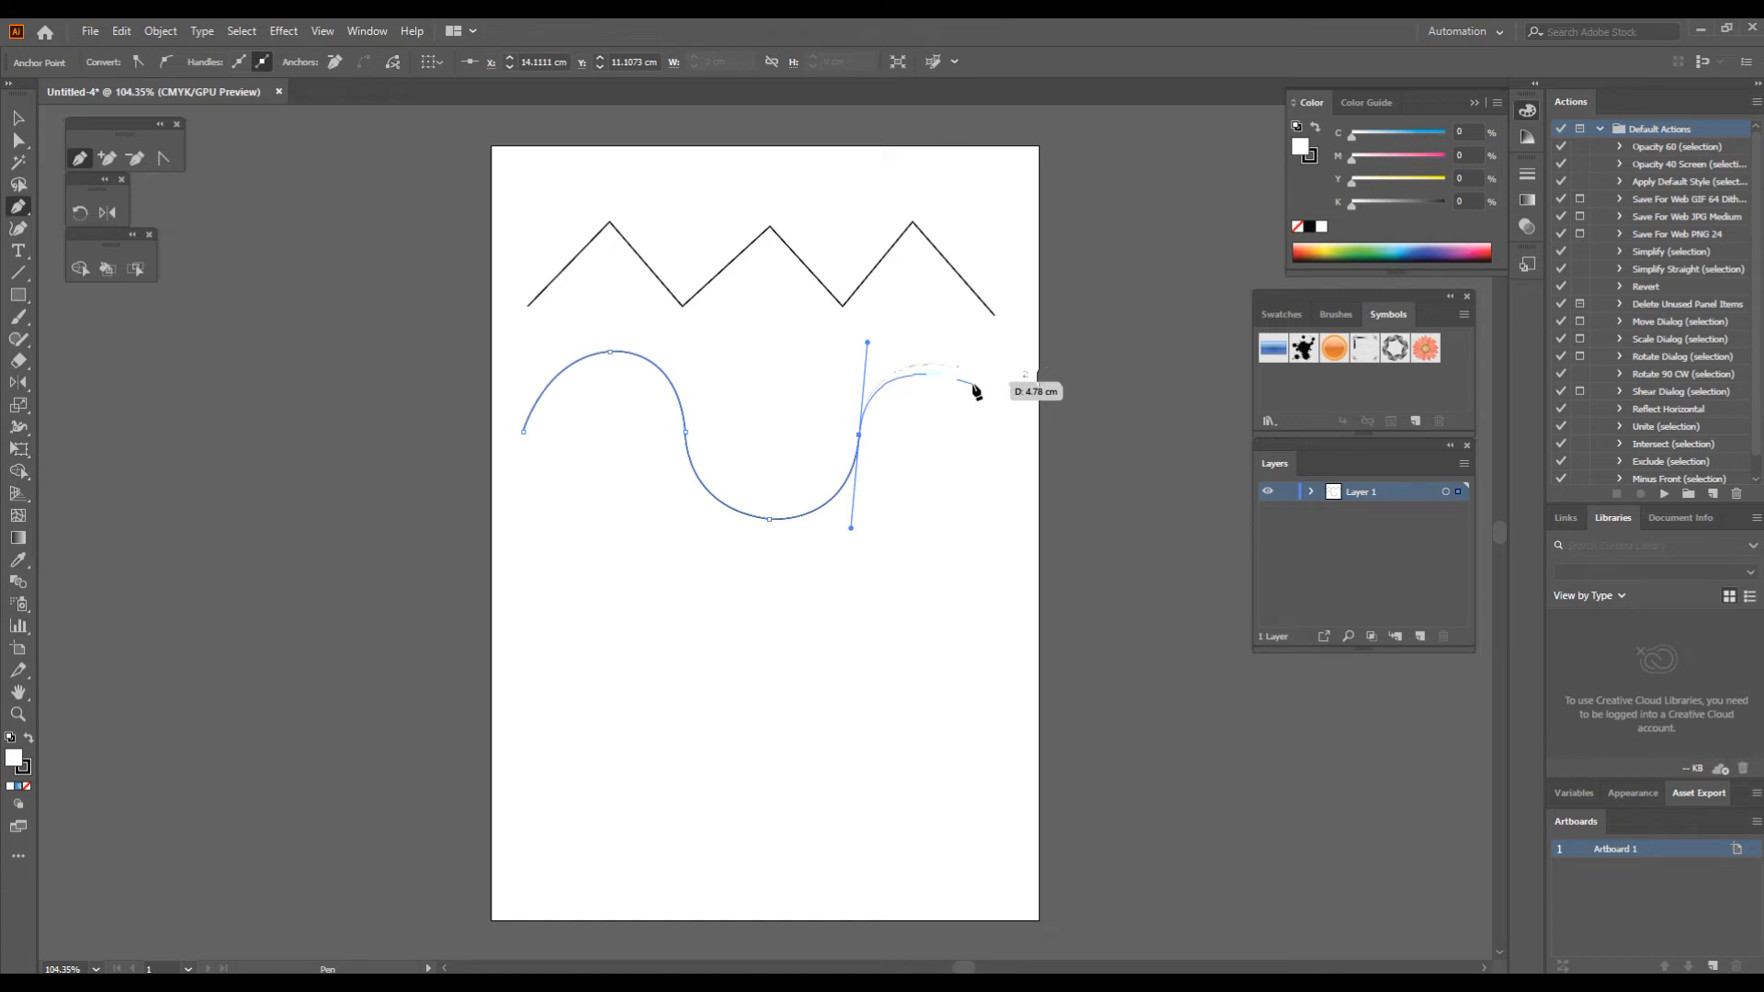
key(Escape)
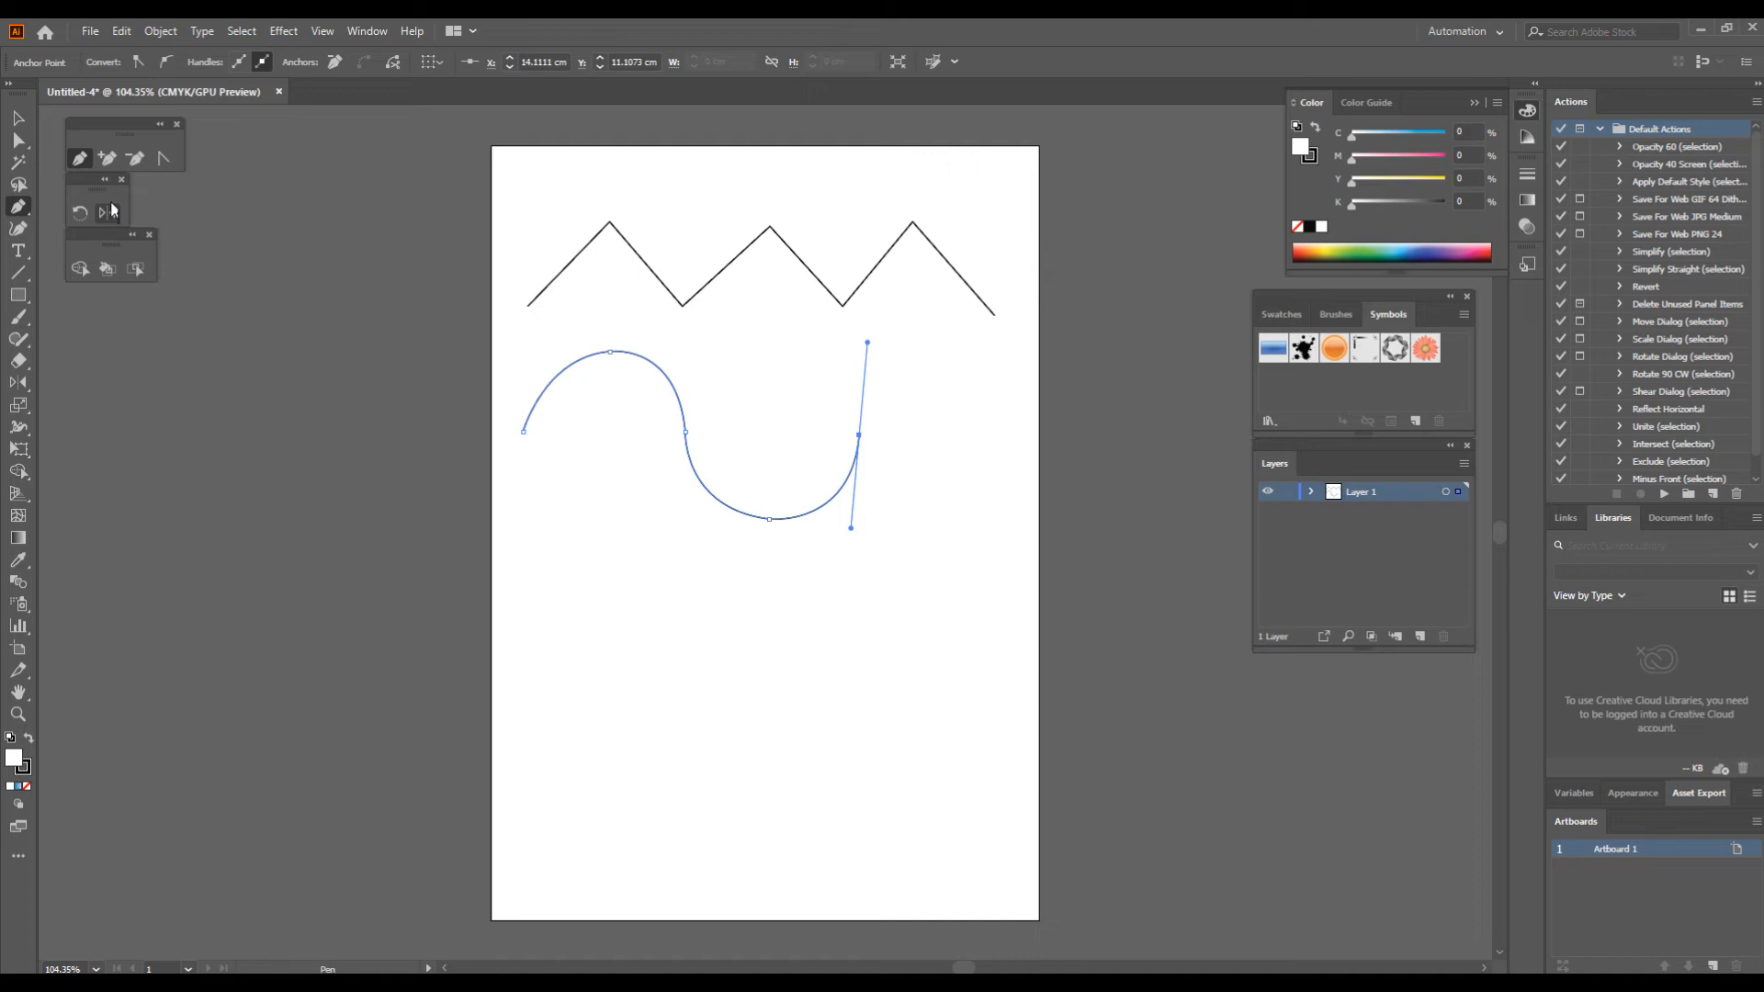
Step: Reshape the zigzag into three rounded arches with the Anchor Point tool, bending the first peak's two segments and curving the other two peaks
click(164, 160)
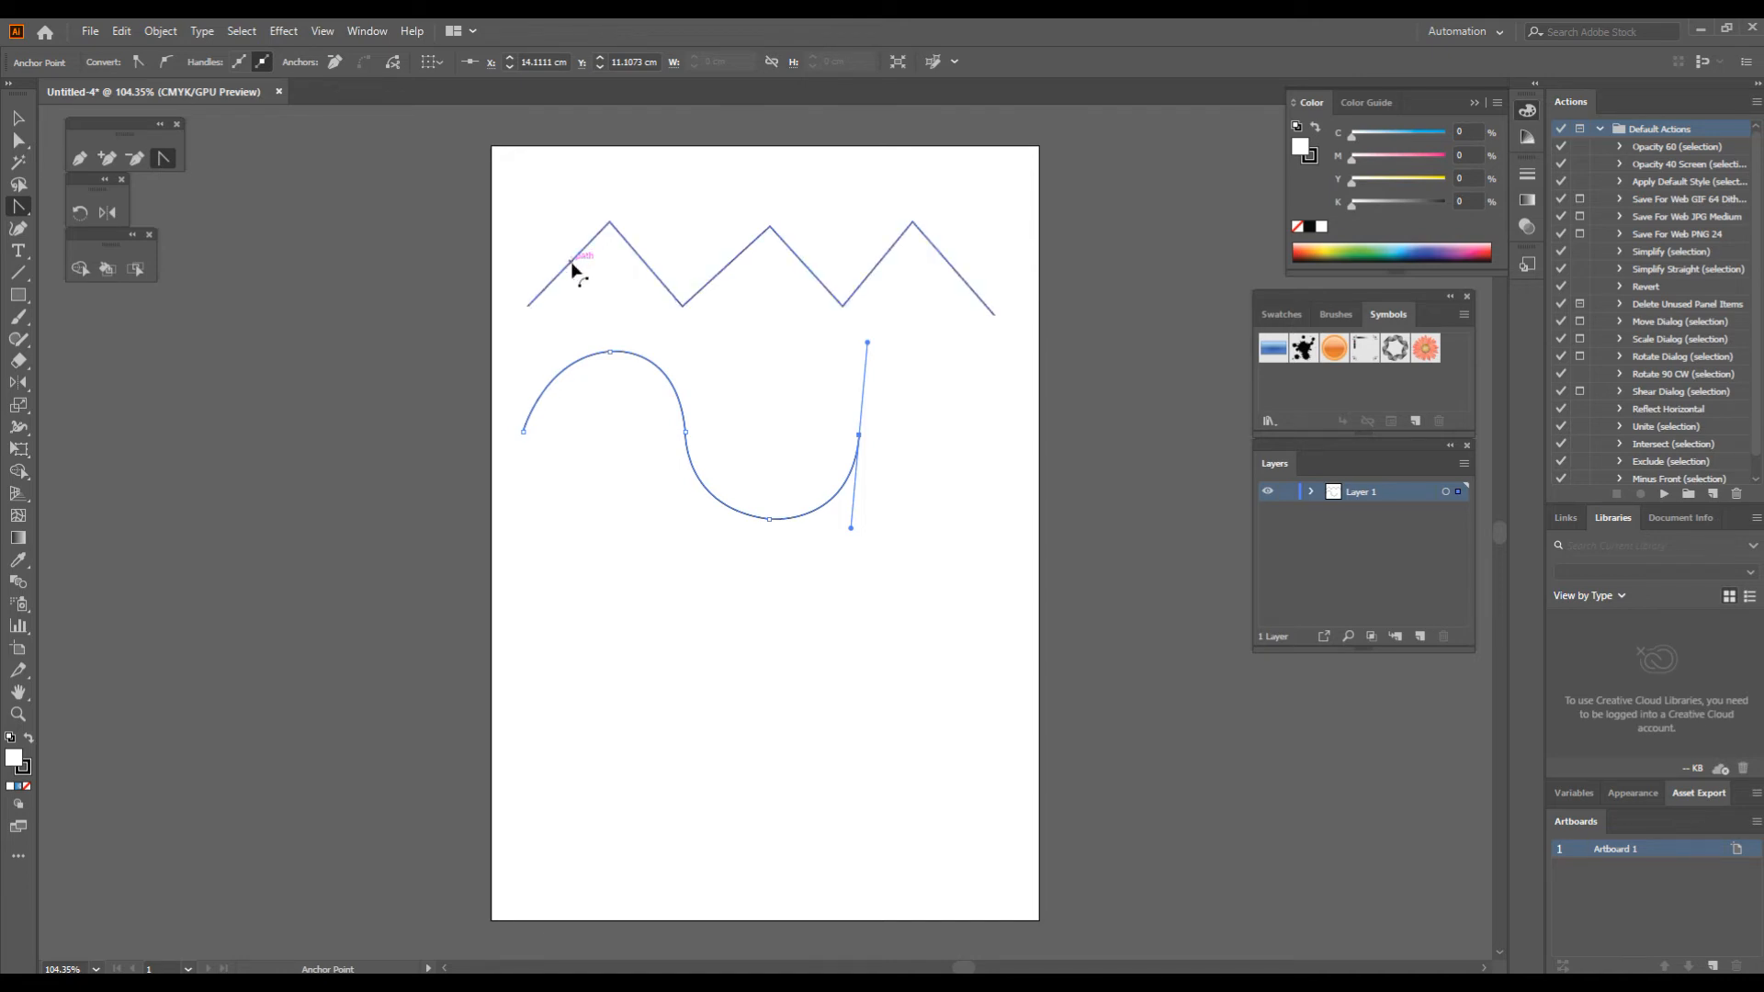
mouse_move(572, 267)
mouse_down()
mouse_move(551, 242)
mouse_move(591, 284)
mouse_move(554, 258)
mouse_up()
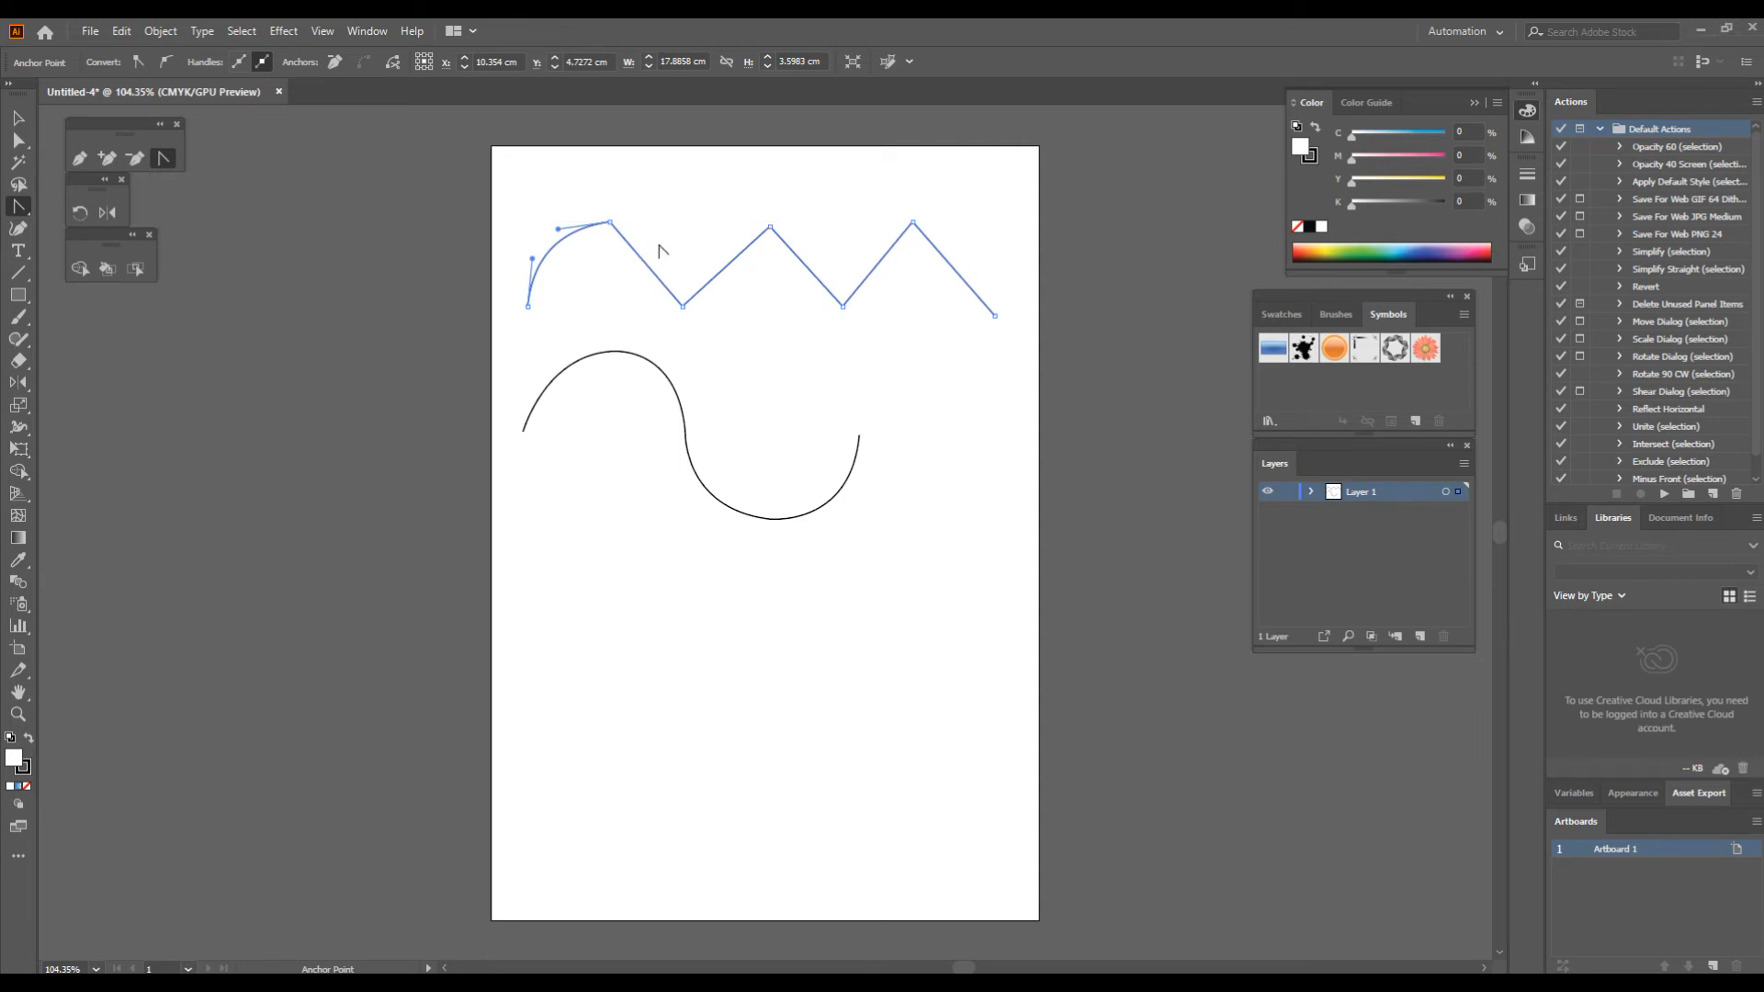
mouse_move(648, 264)
mouse_down()
mouse_move(677, 228)
mouse_move(660, 250)
mouse_up()
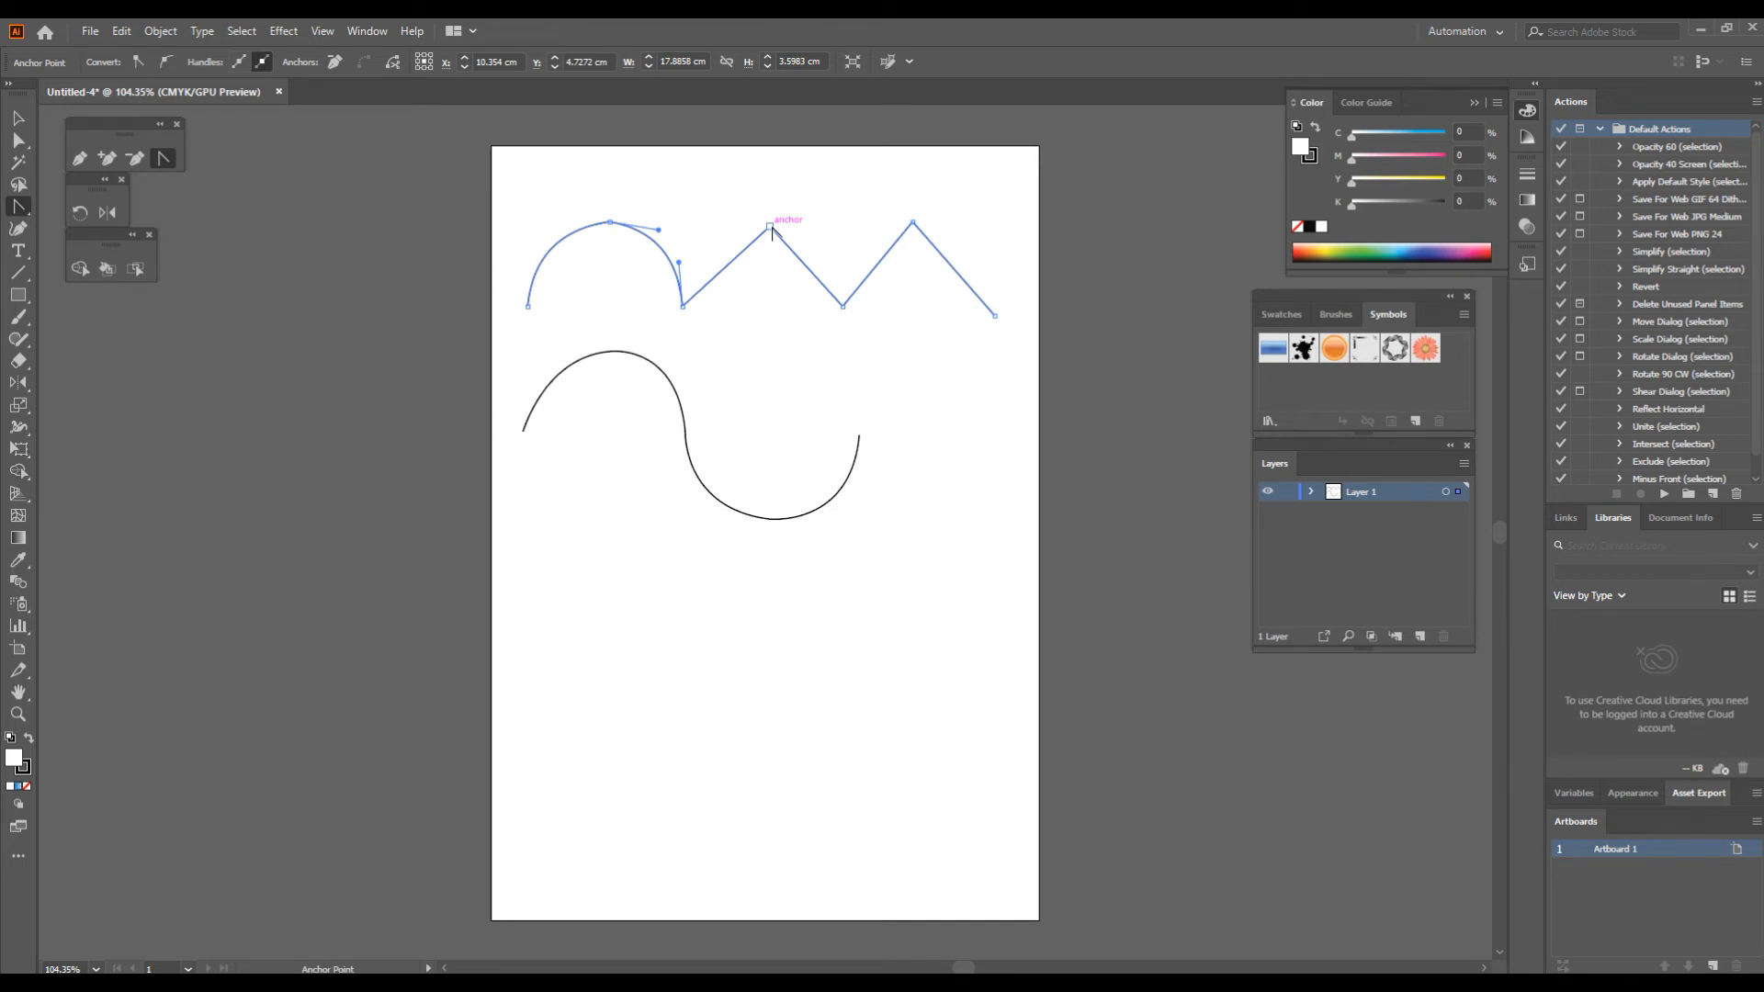
drag(770, 226, 847, 231)
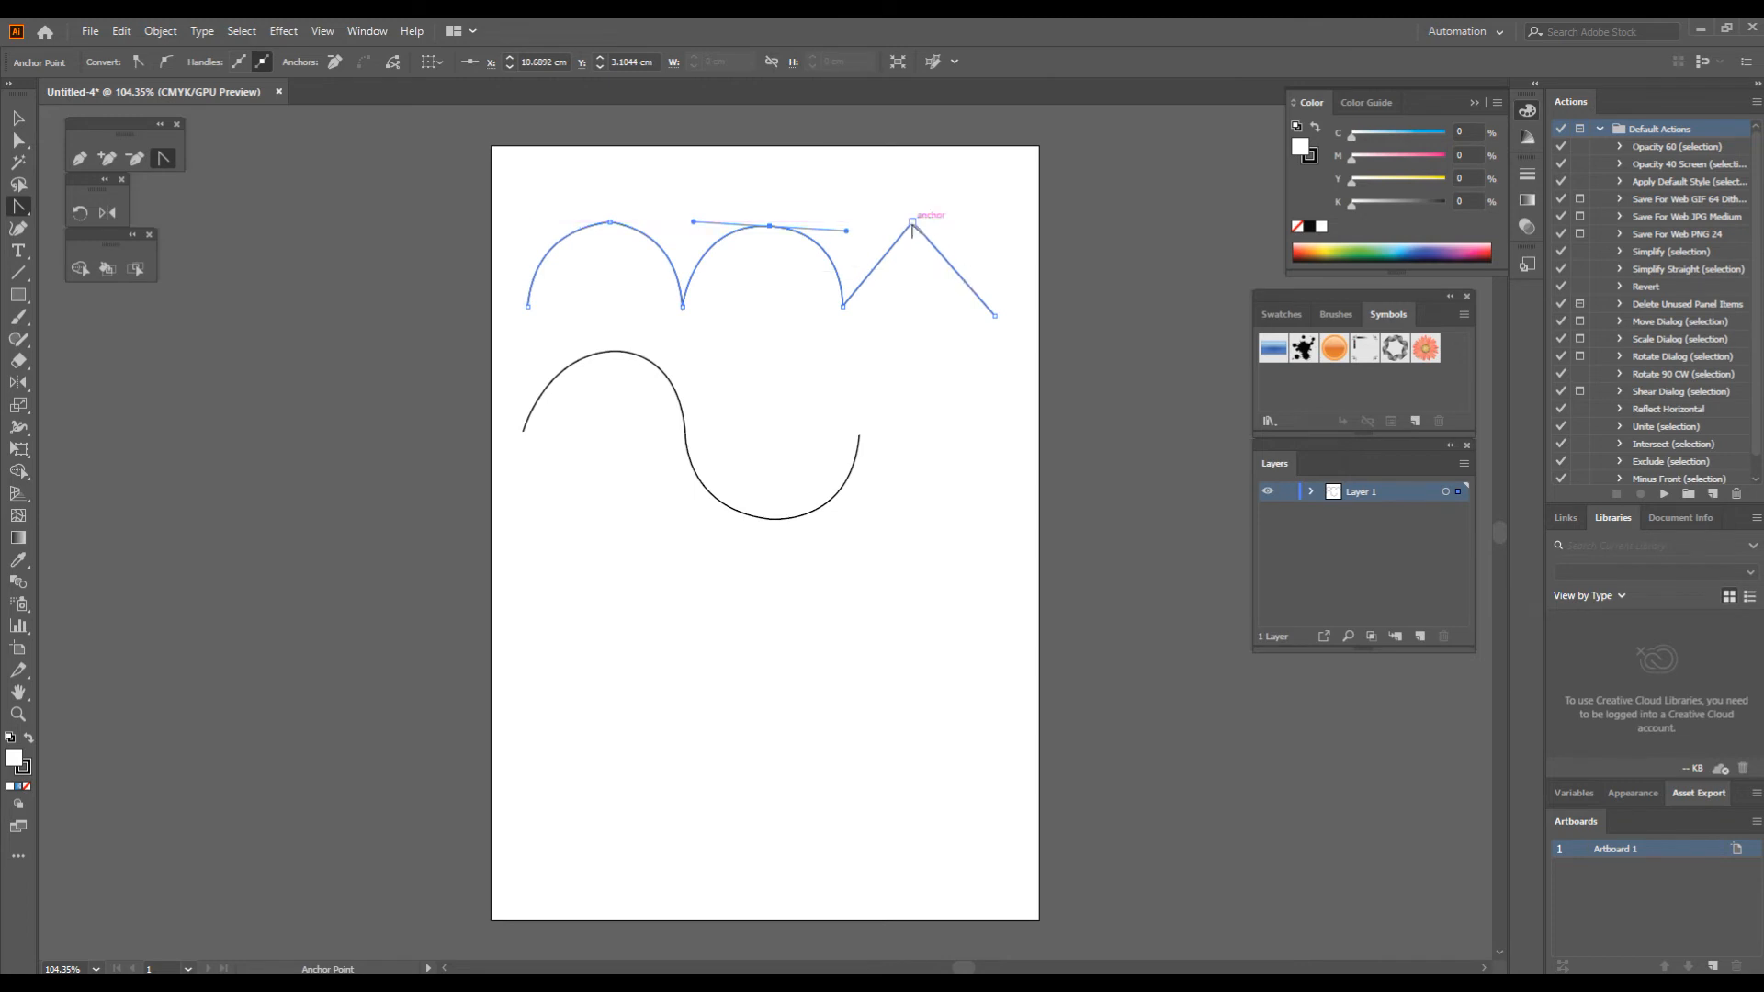
drag(914, 224, 994, 219)
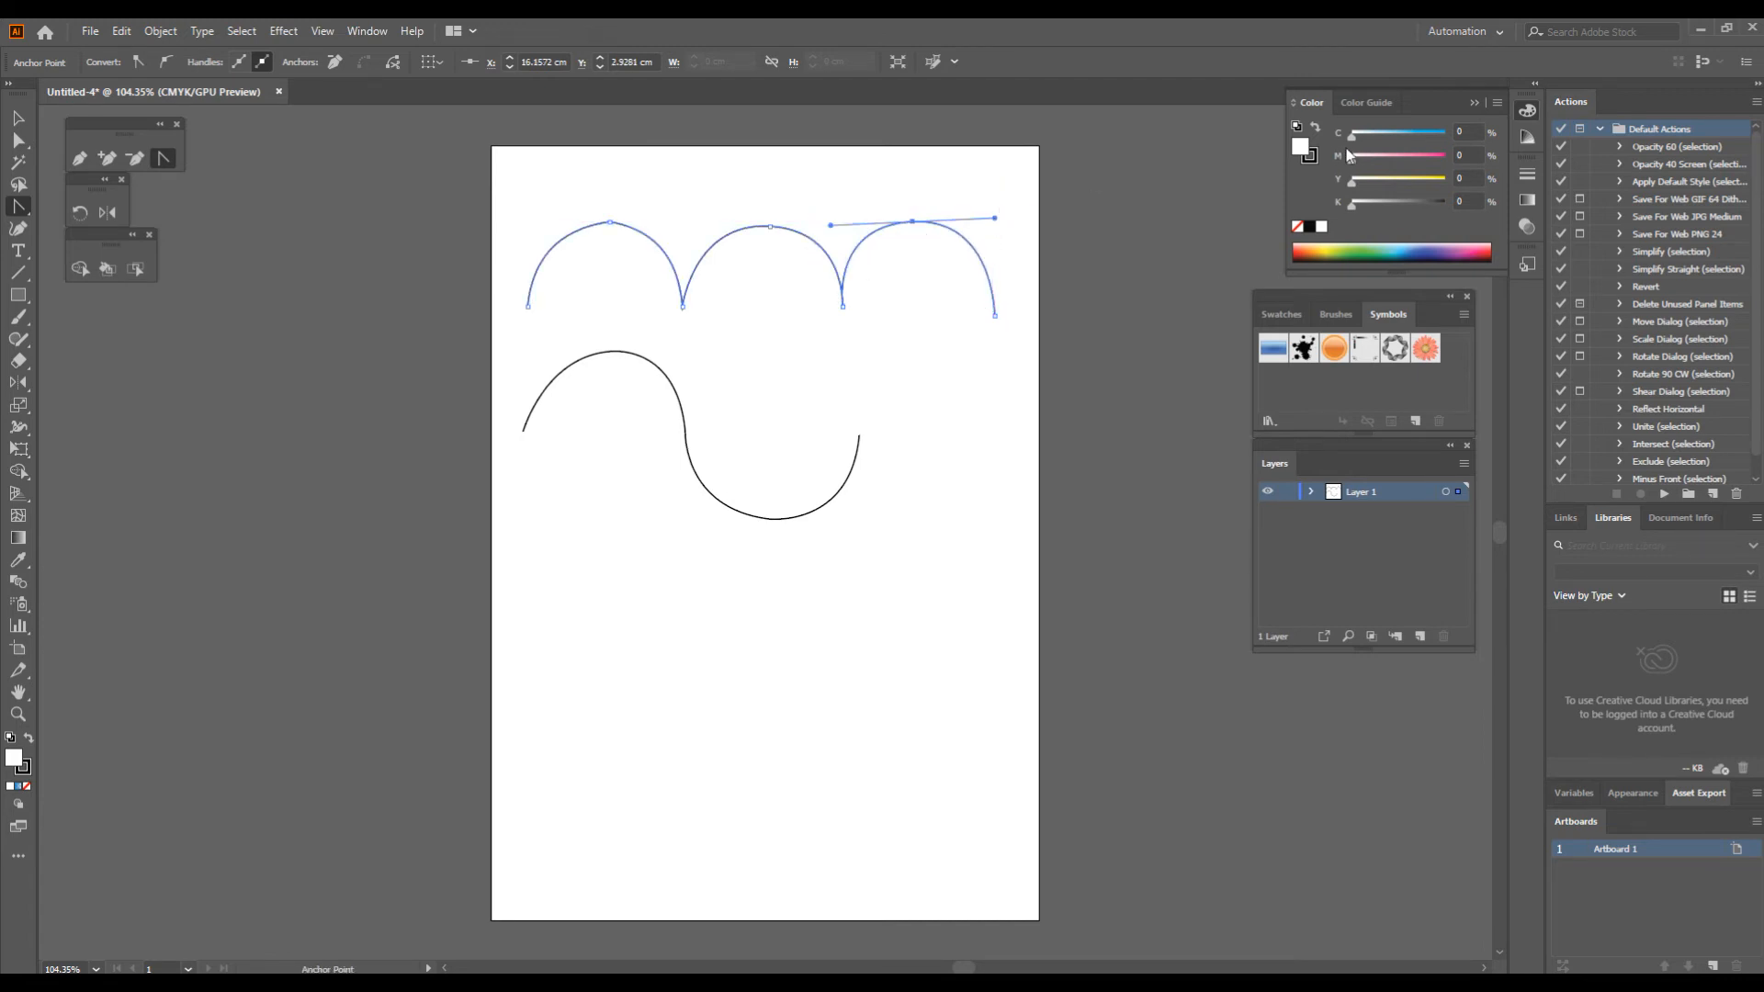
Step: Draw a closed four-sided shape with the Pen tool below the wave, about 4.2 cm wide and 4.4 cm tall
click(77, 160)
ctrl+click(754, 754)
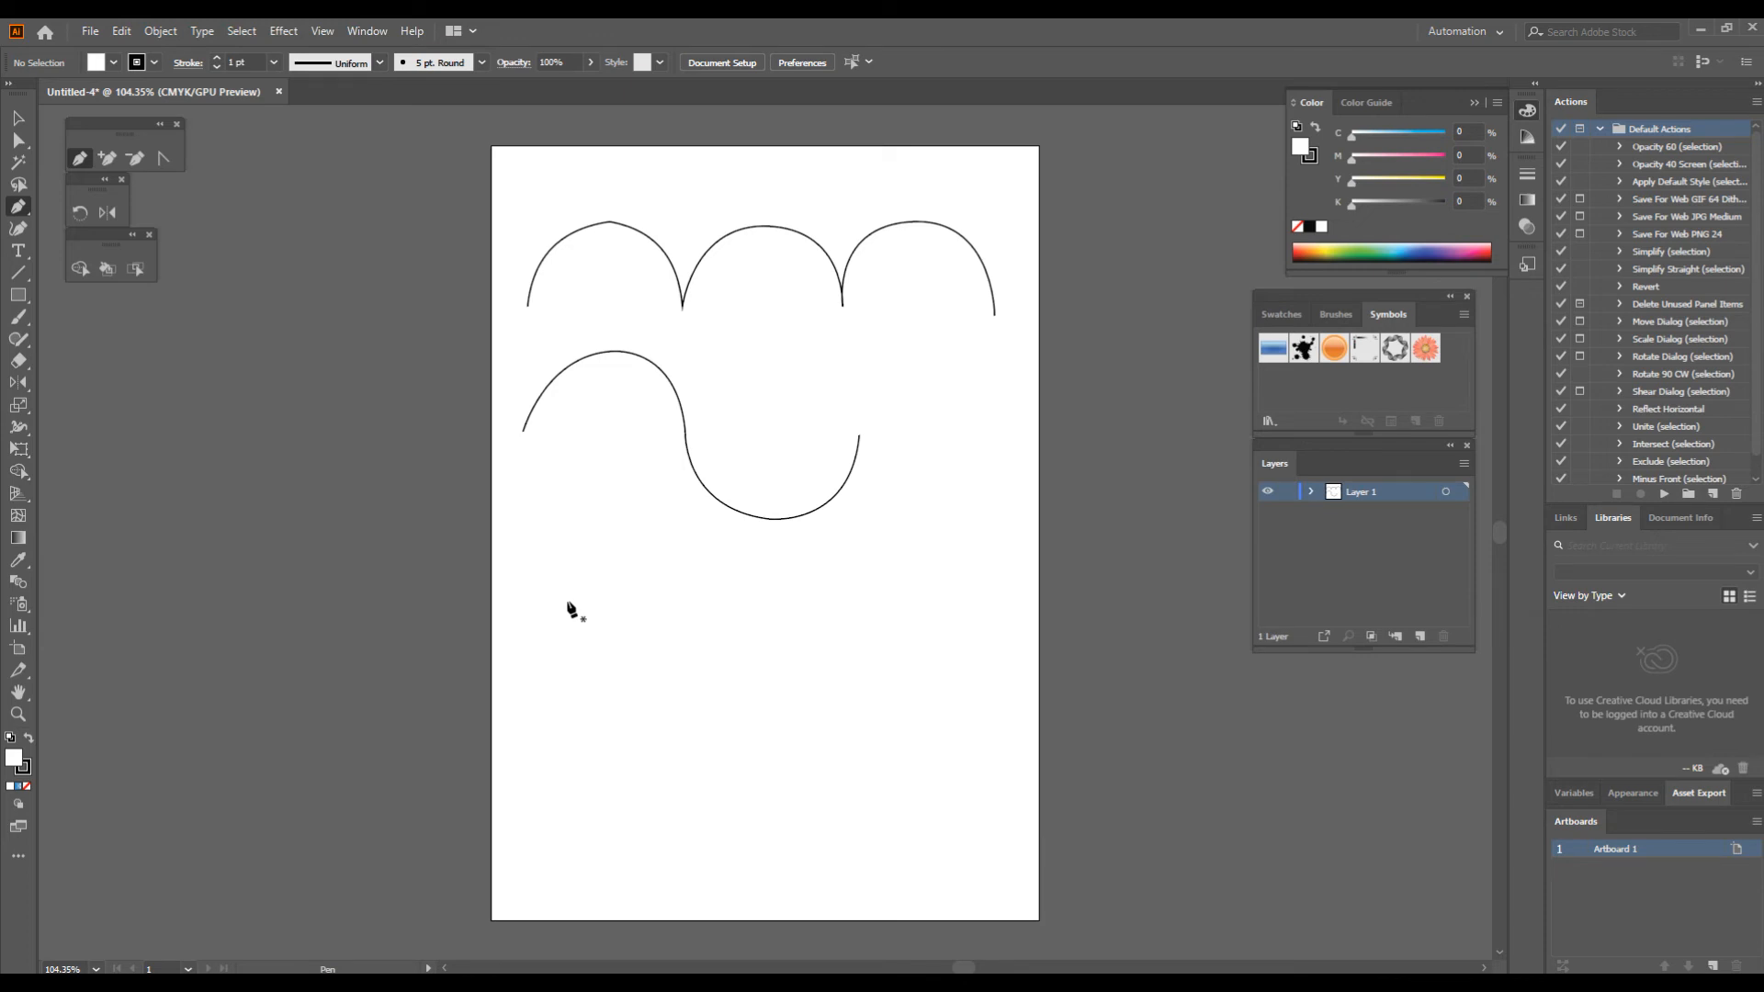
click(567, 583)
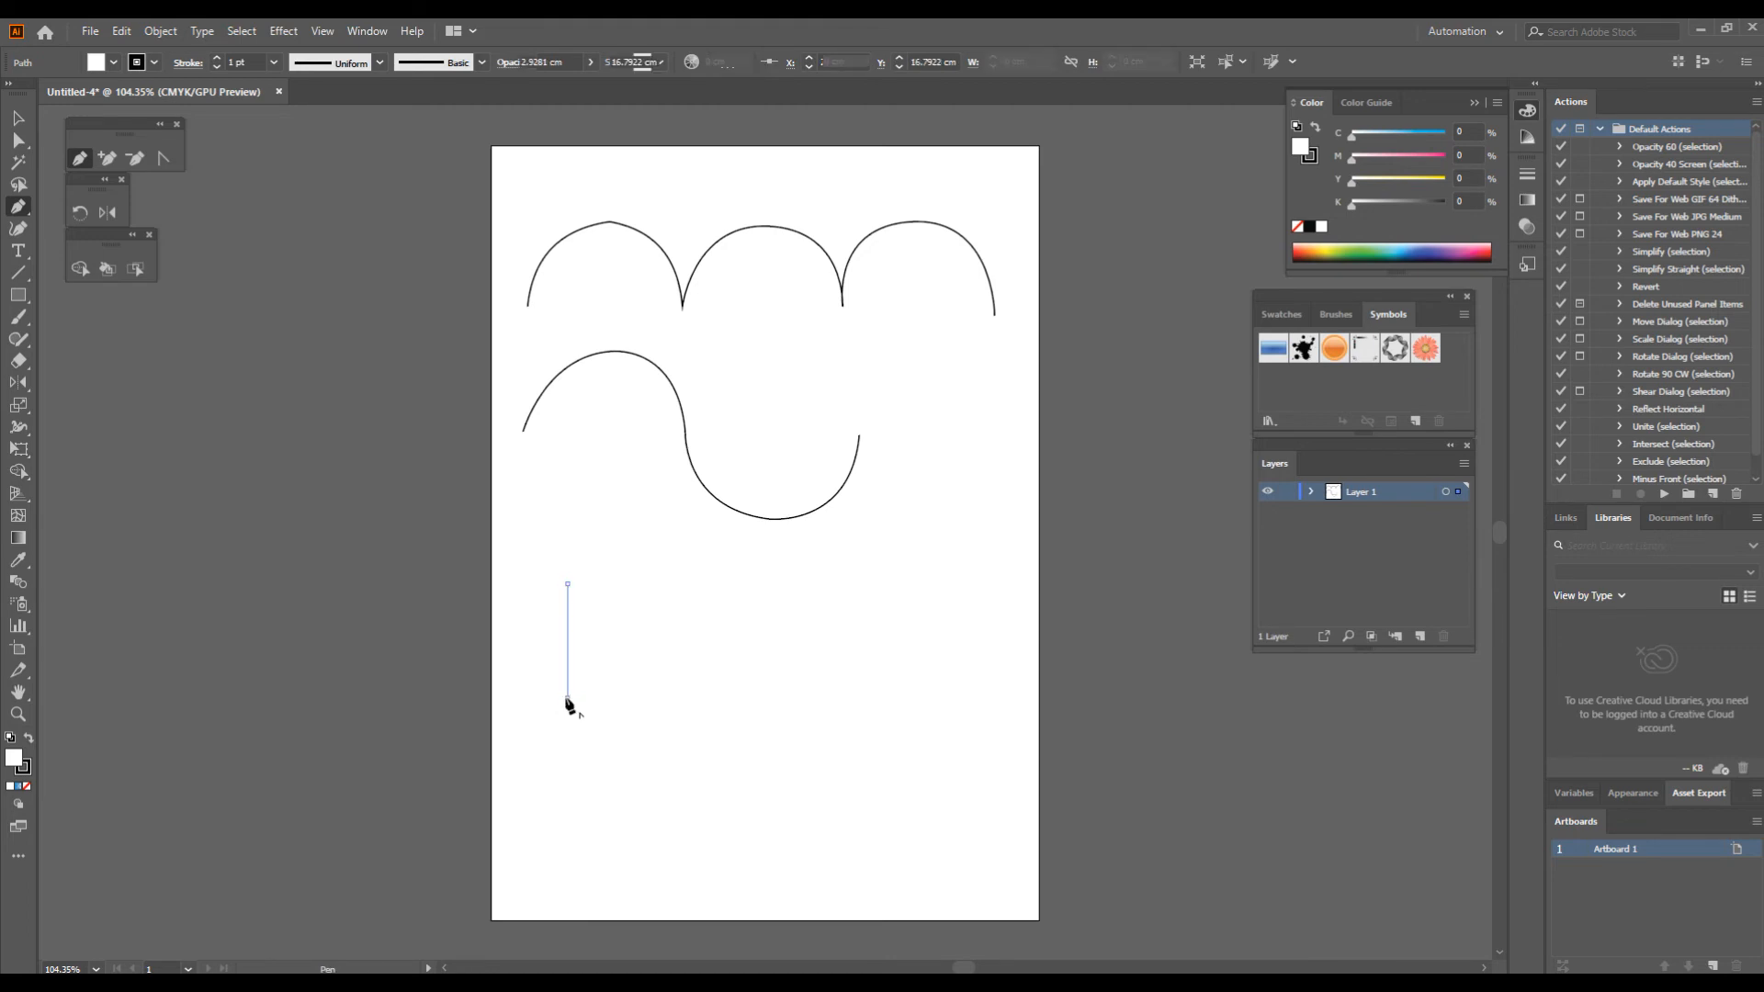
click(567, 697)
click(680, 698)
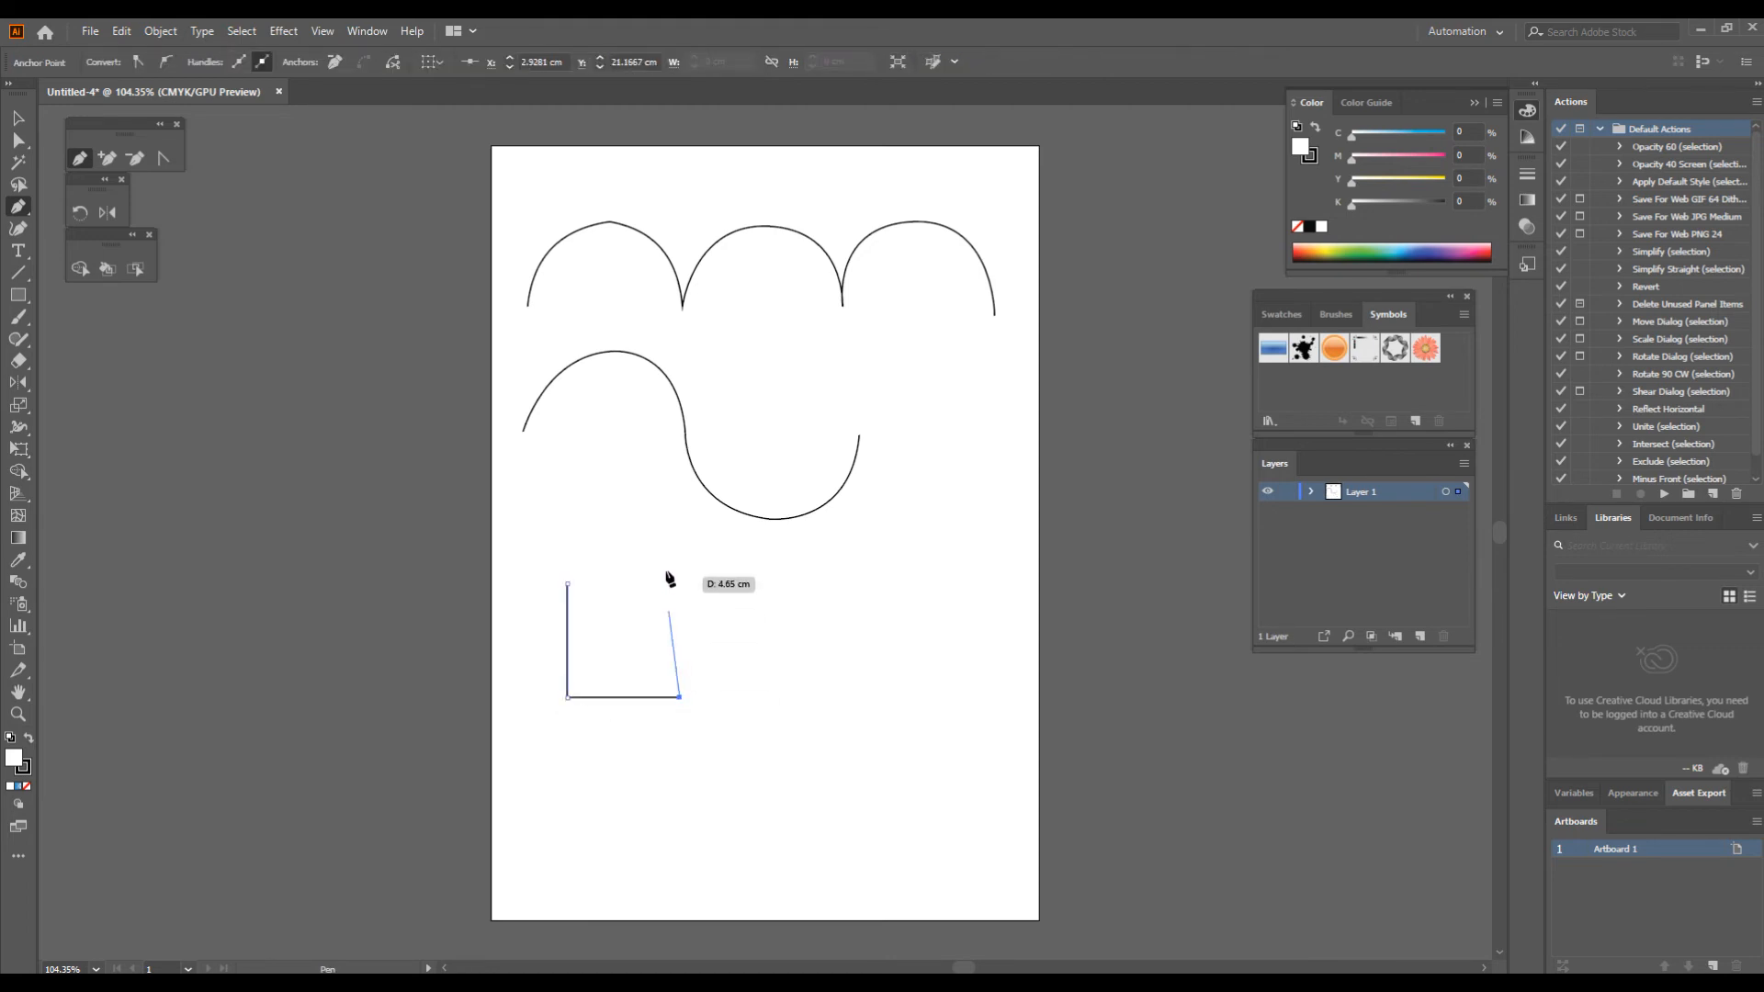
click(676, 583)
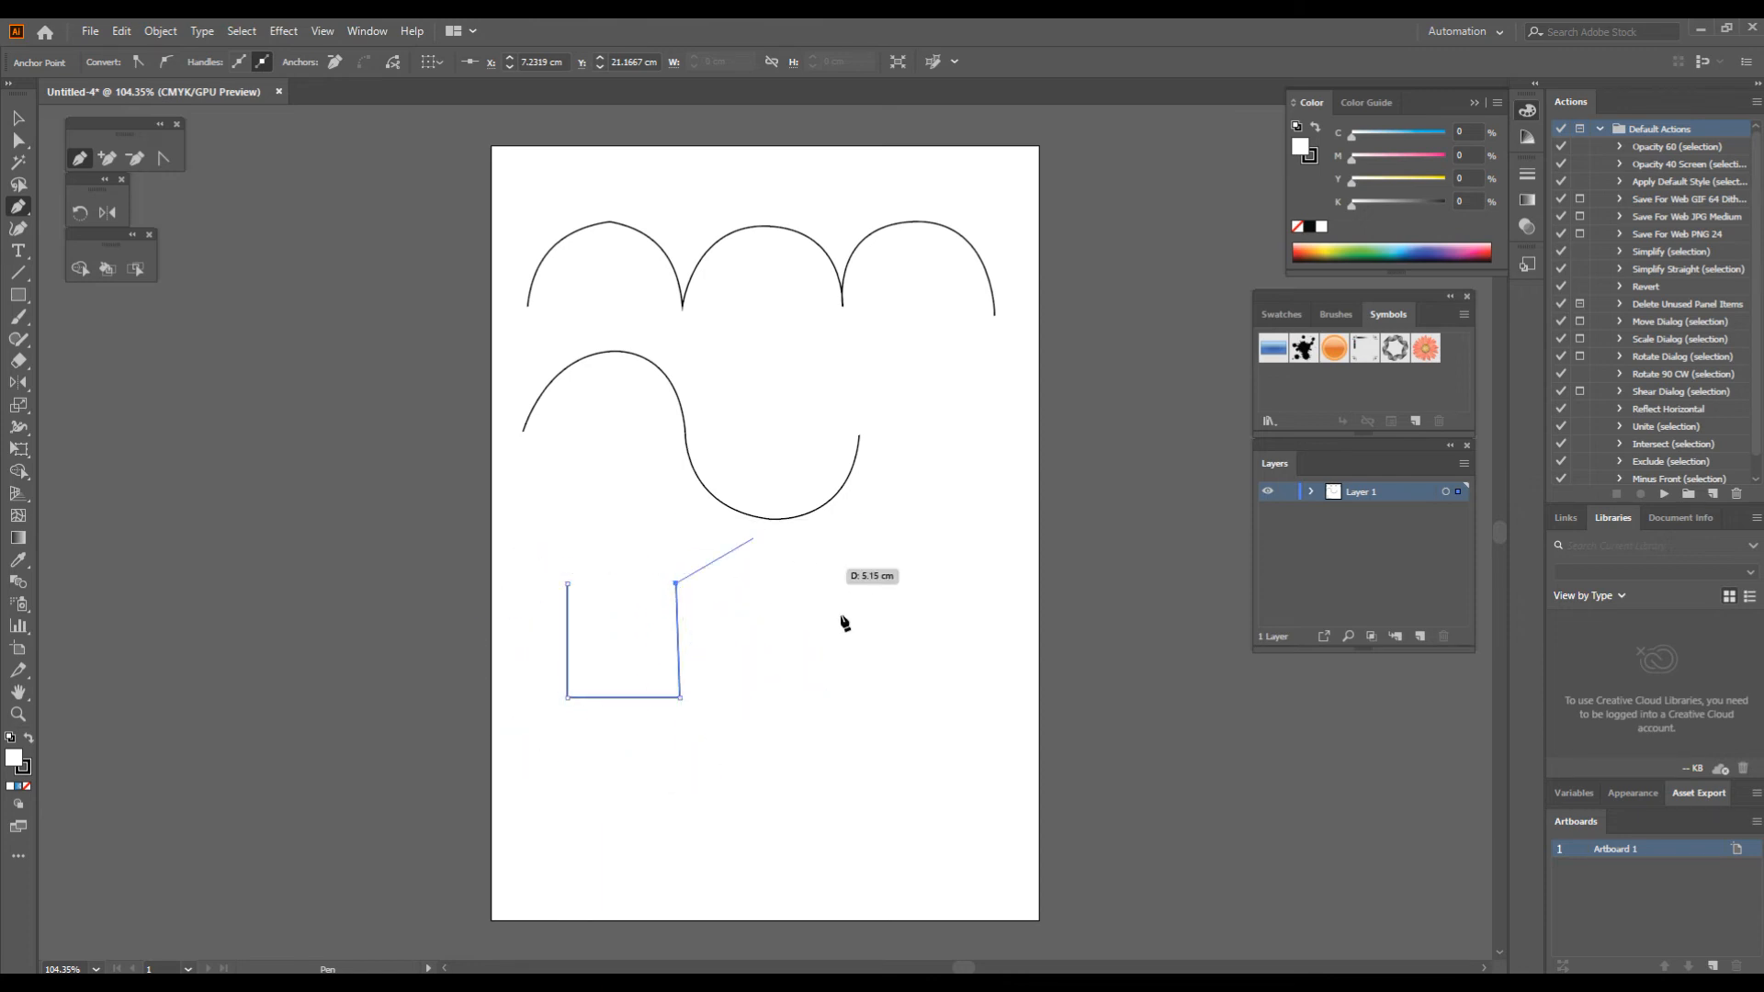
click(567, 584)
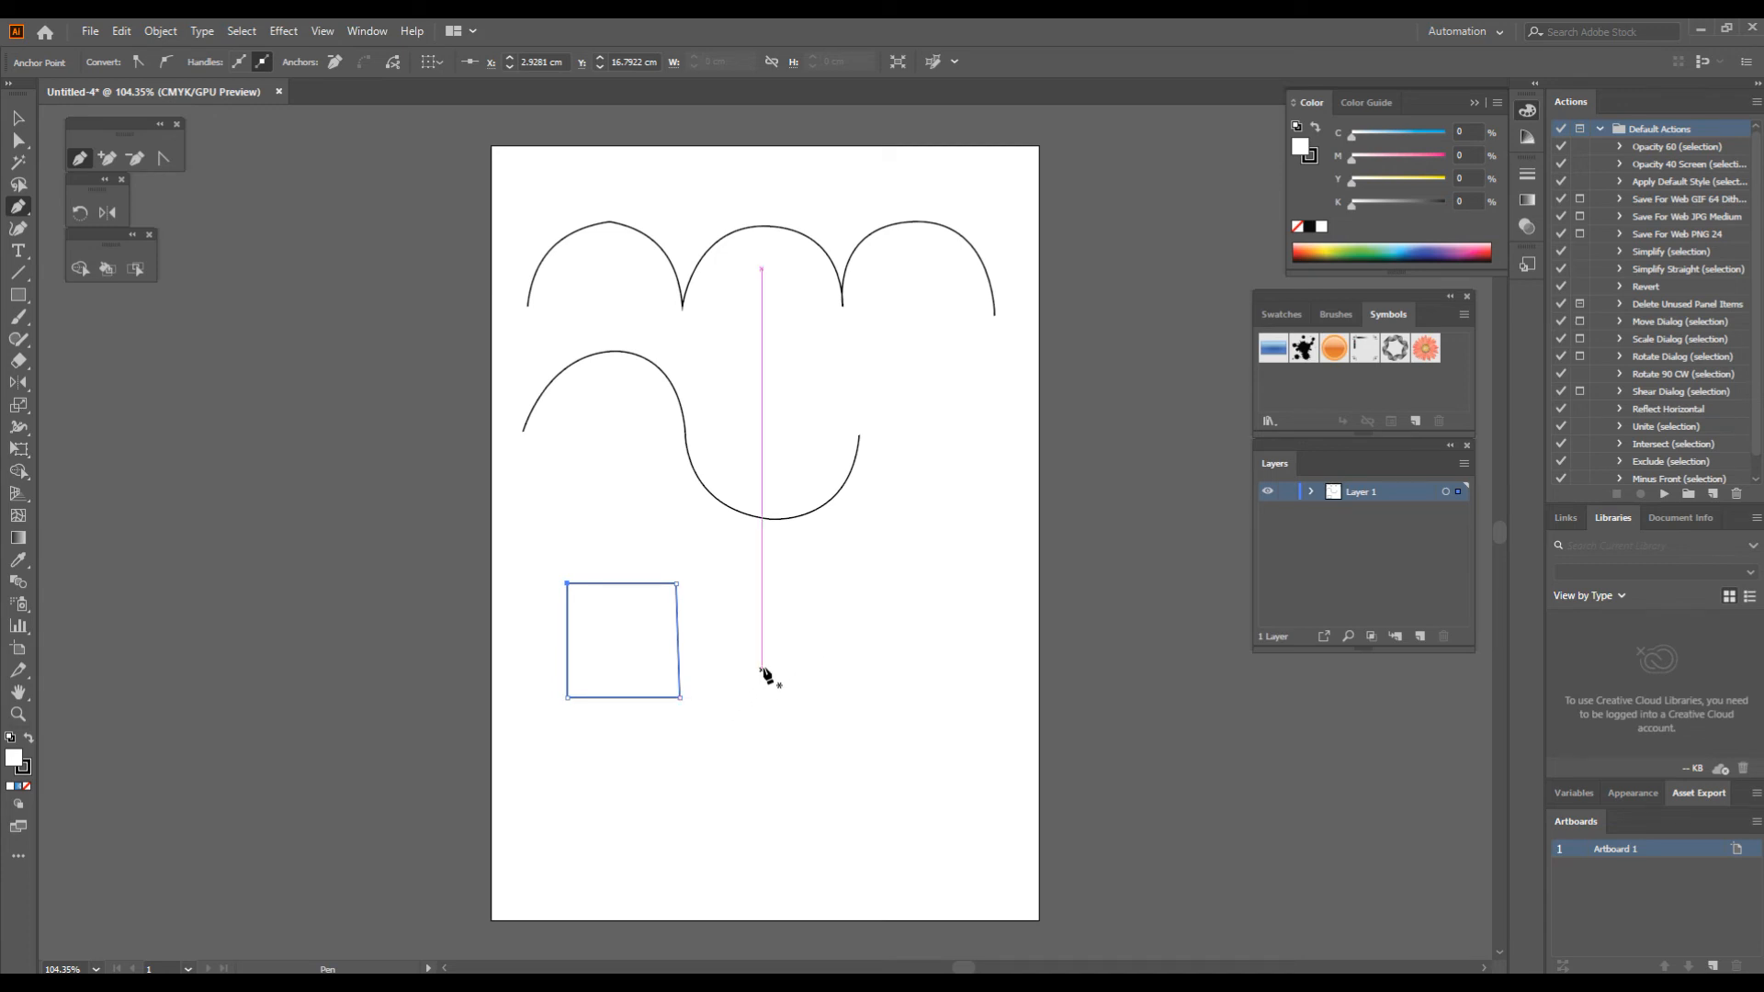
Step: Draw the right half of a heart beside the square with the Pen tool, curving from the top notch around to the bottom tip
click(826, 599)
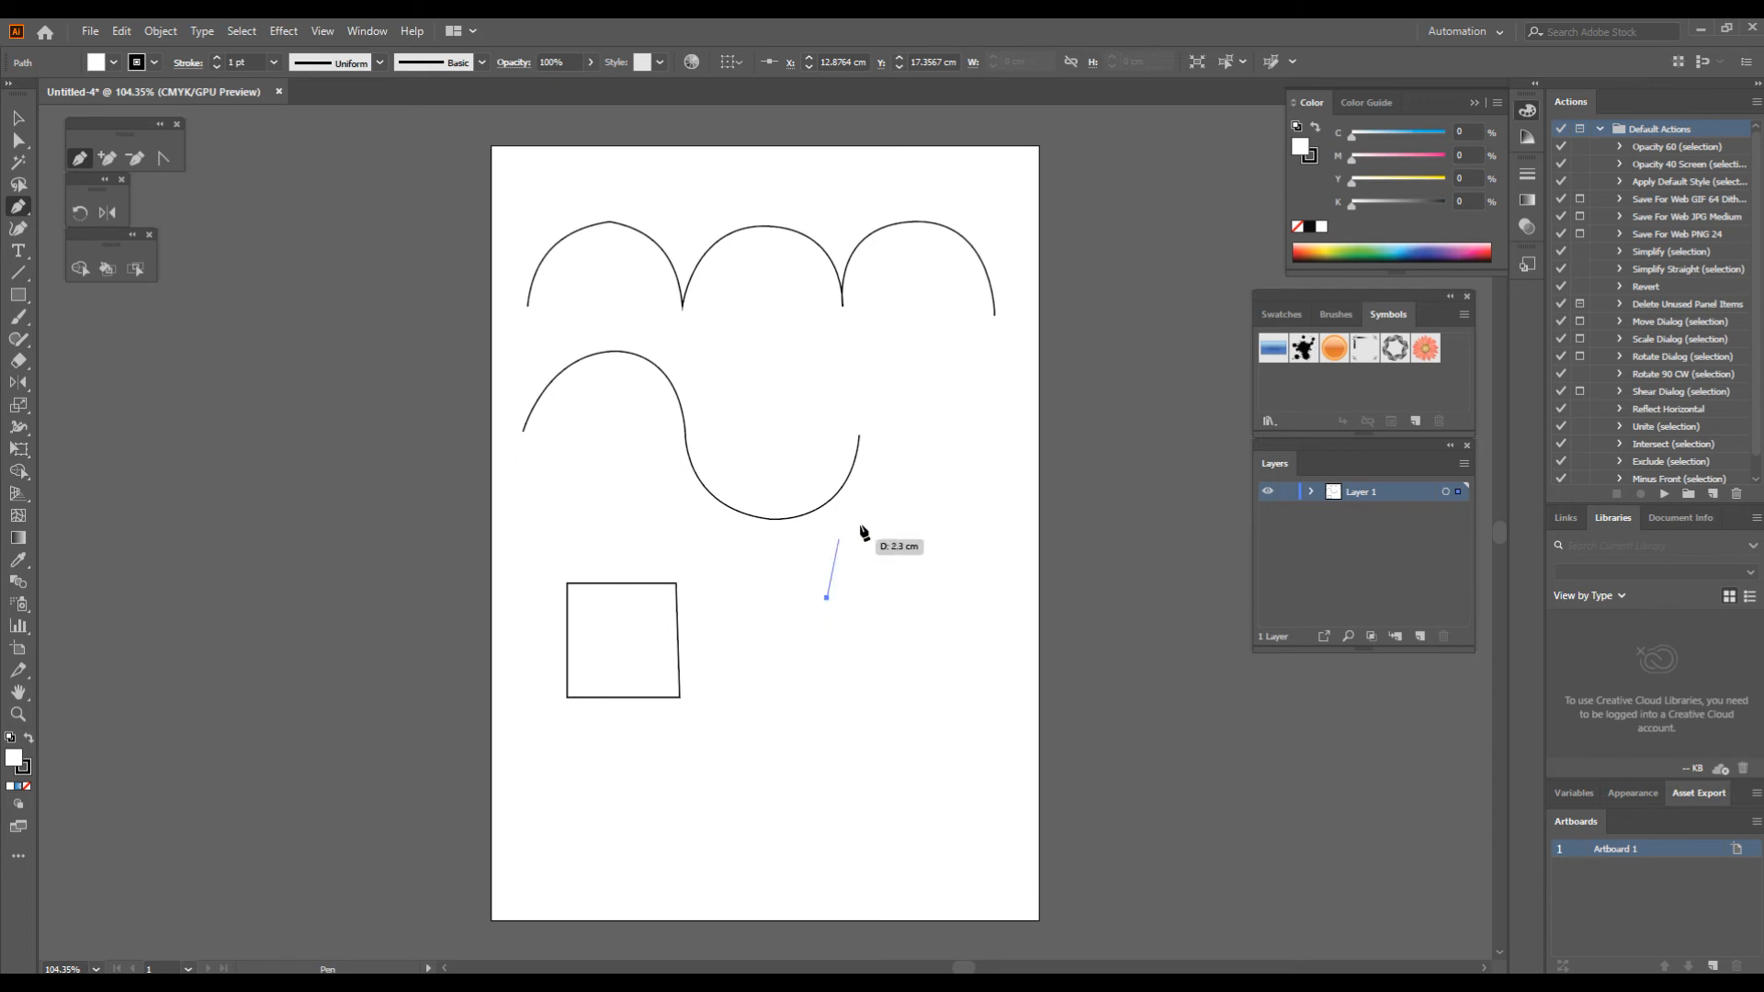
drag(882, 546, 940, 556)
drag(942, 554, 942, 555)
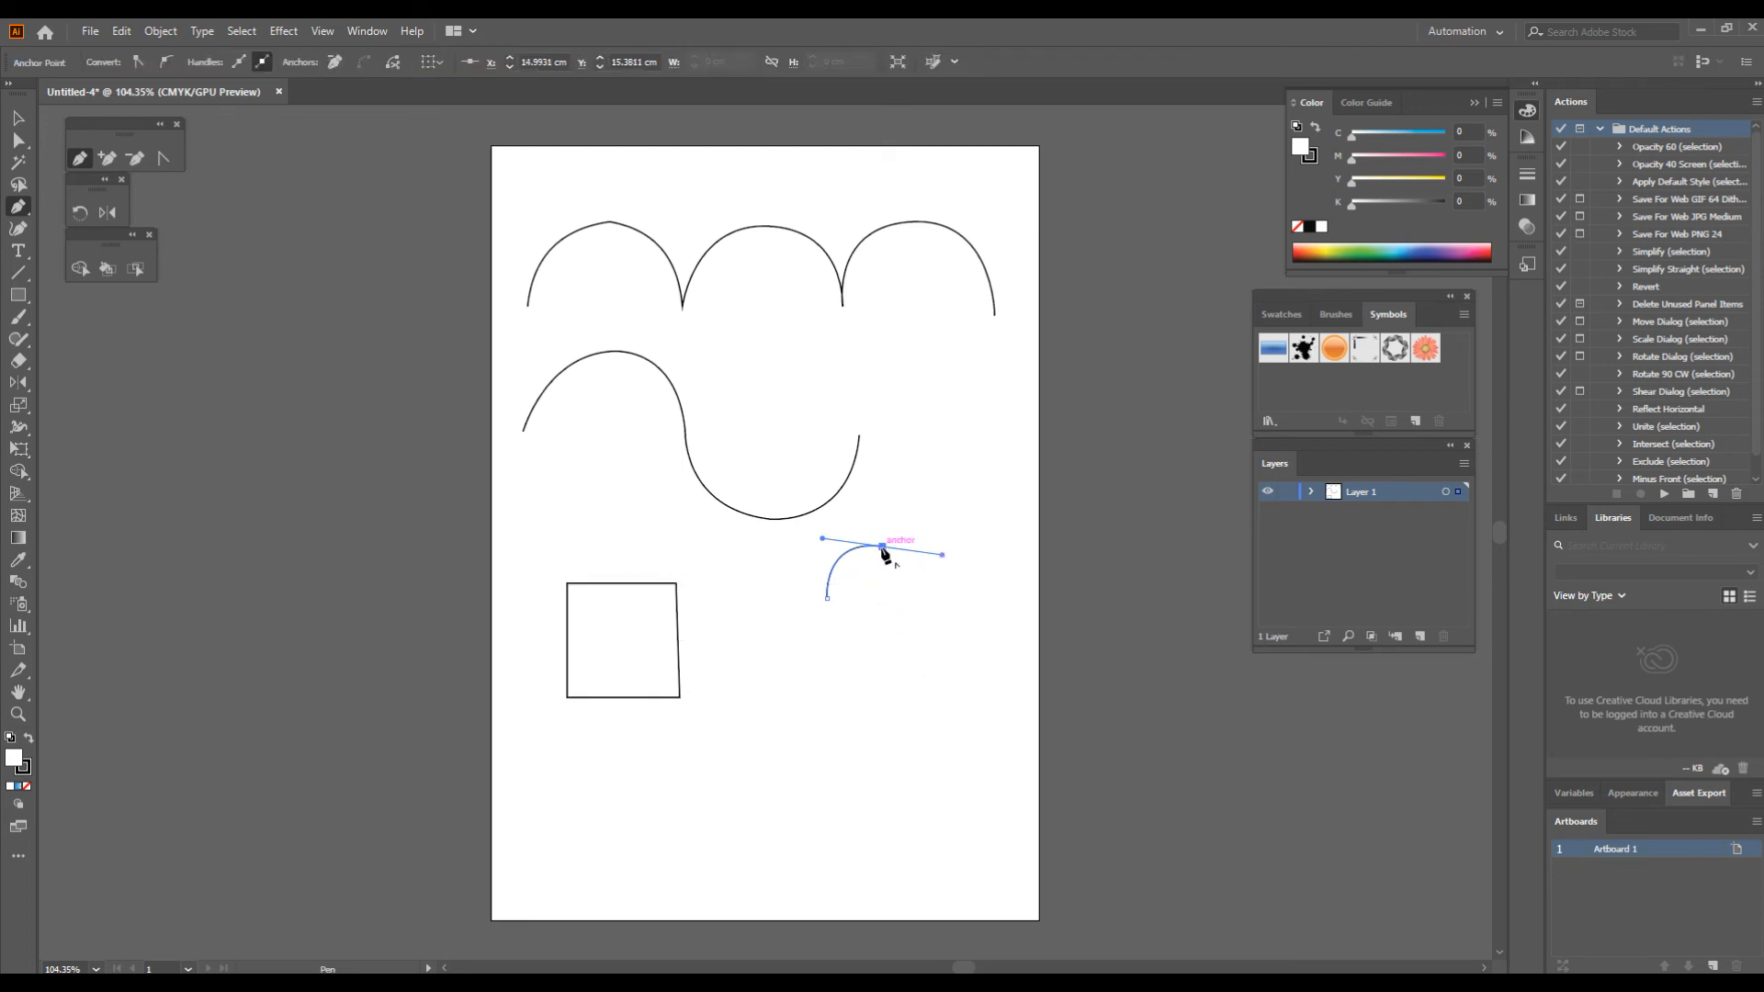
drag(881, 547, 933, 655)
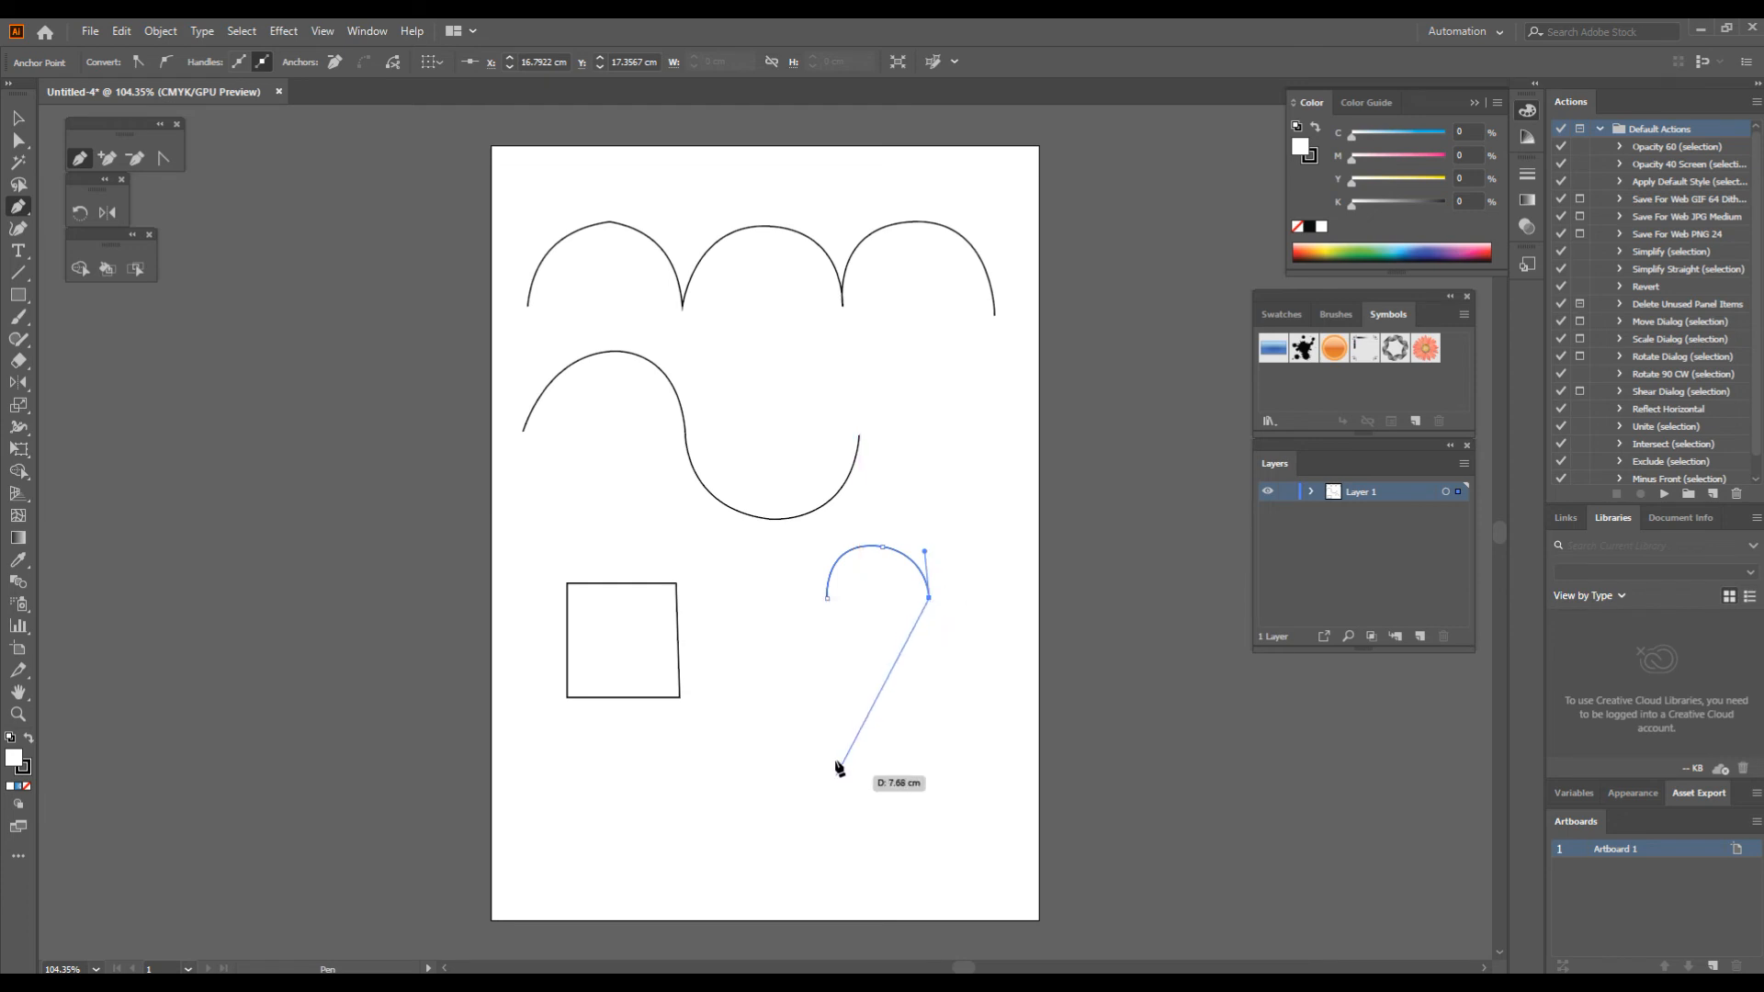
drag(843, 725, 757, 766)
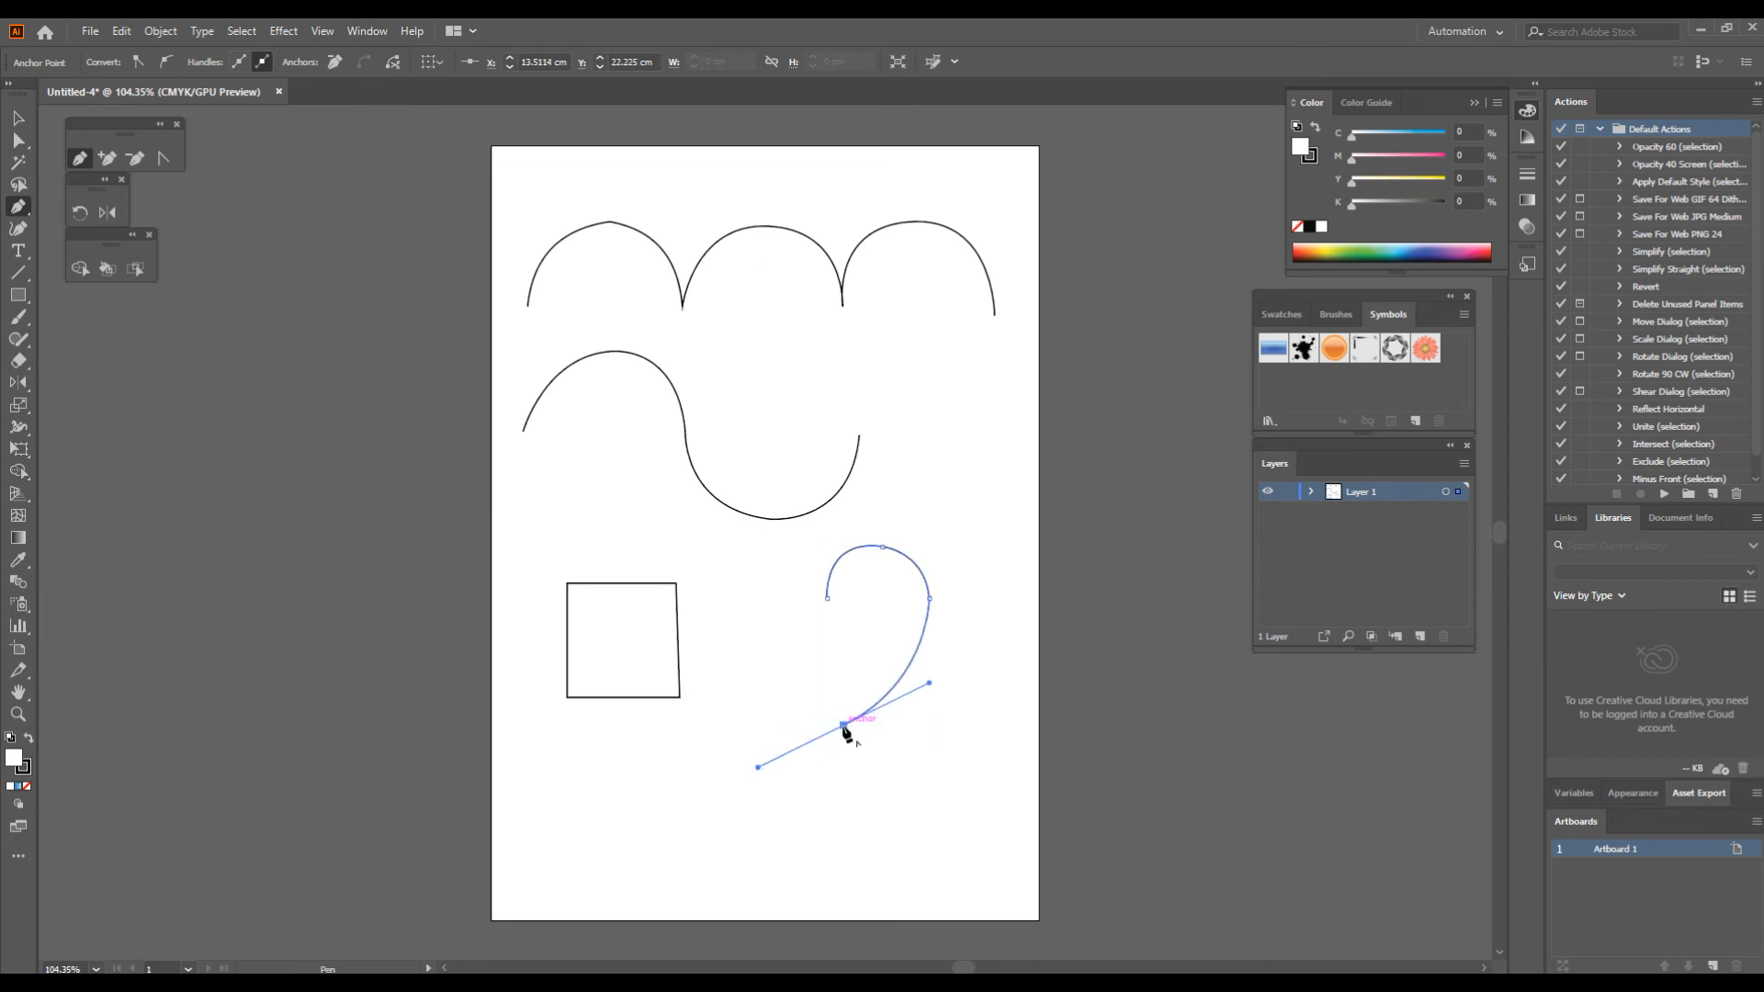
Step: Make the heart's bottom tip a corner, draw its left side and lobe, and close the path at the top notch
drag(845, 727, 737, 530)
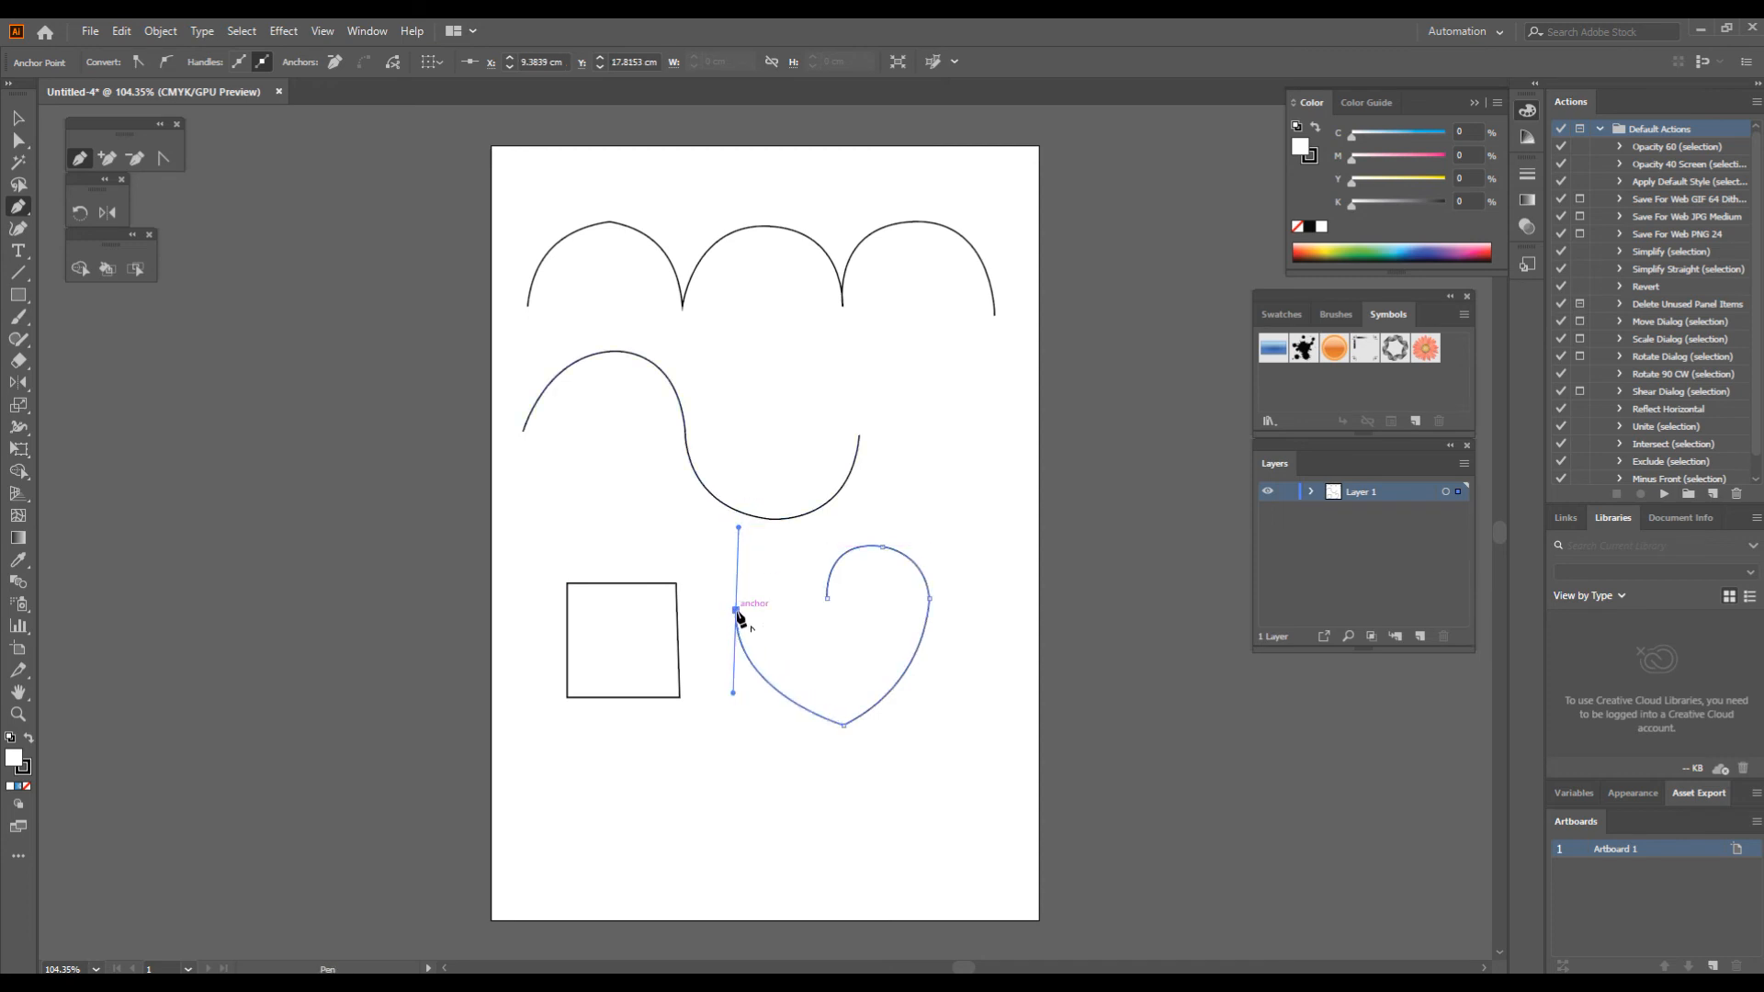
click(777, 547)
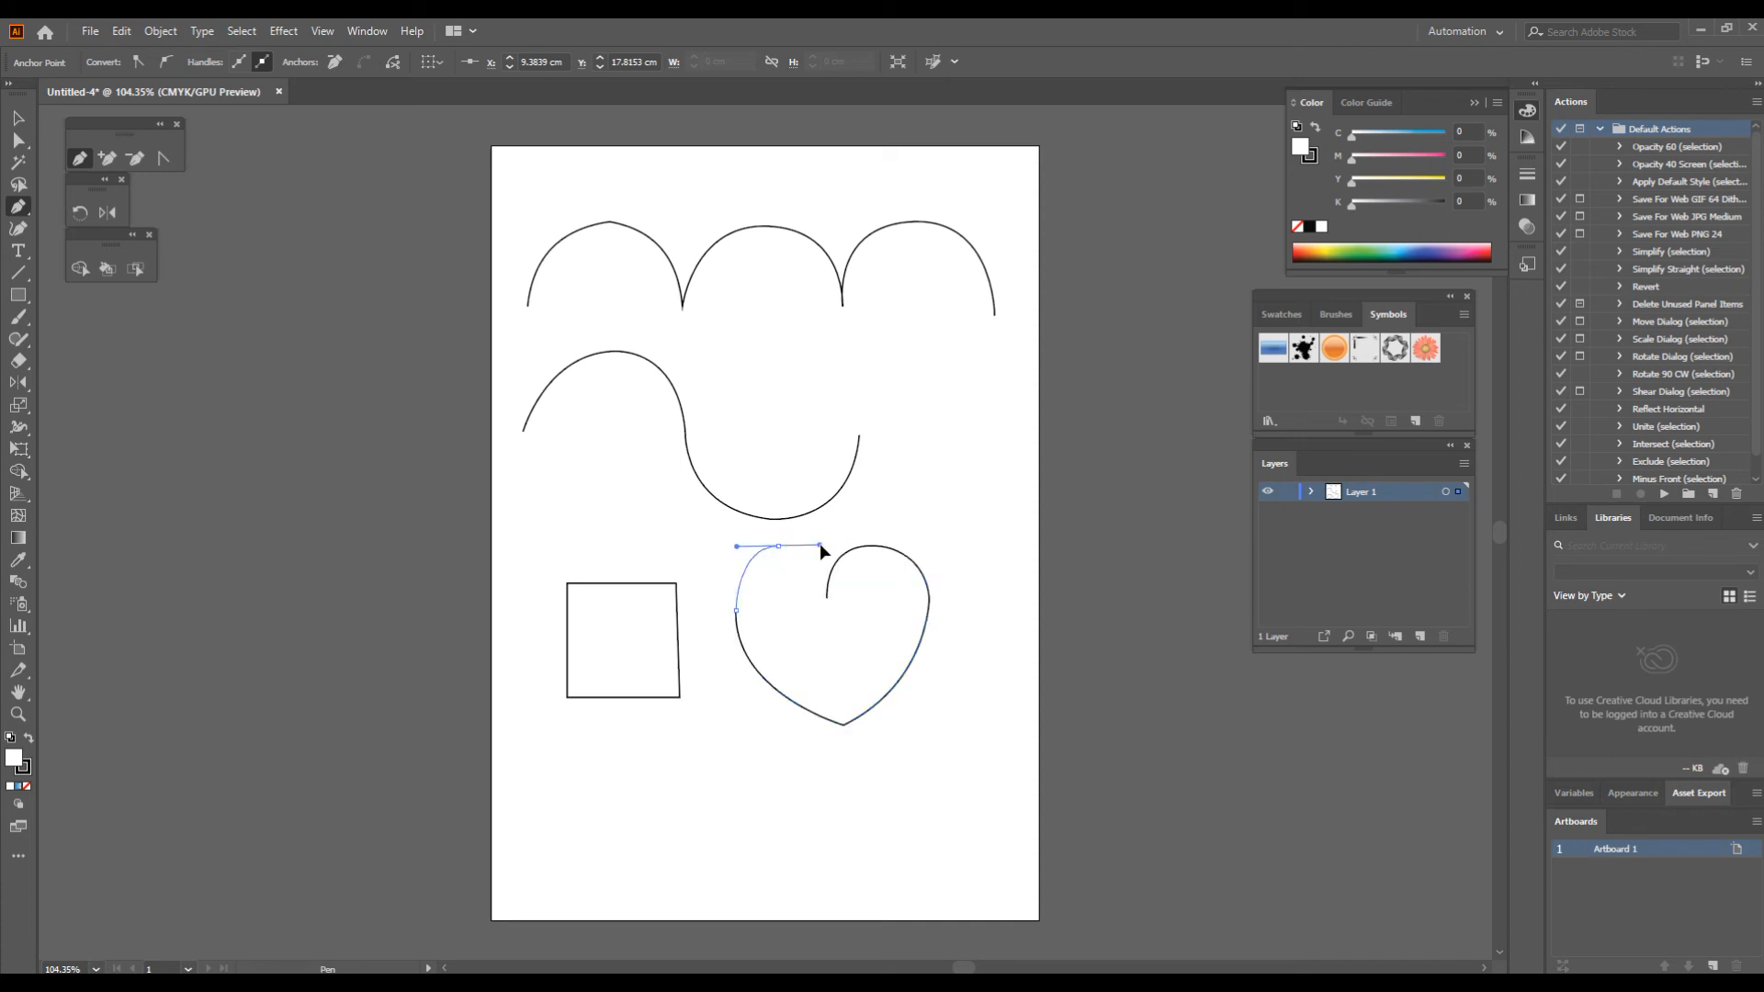
drag(821, 551, 819, 549)
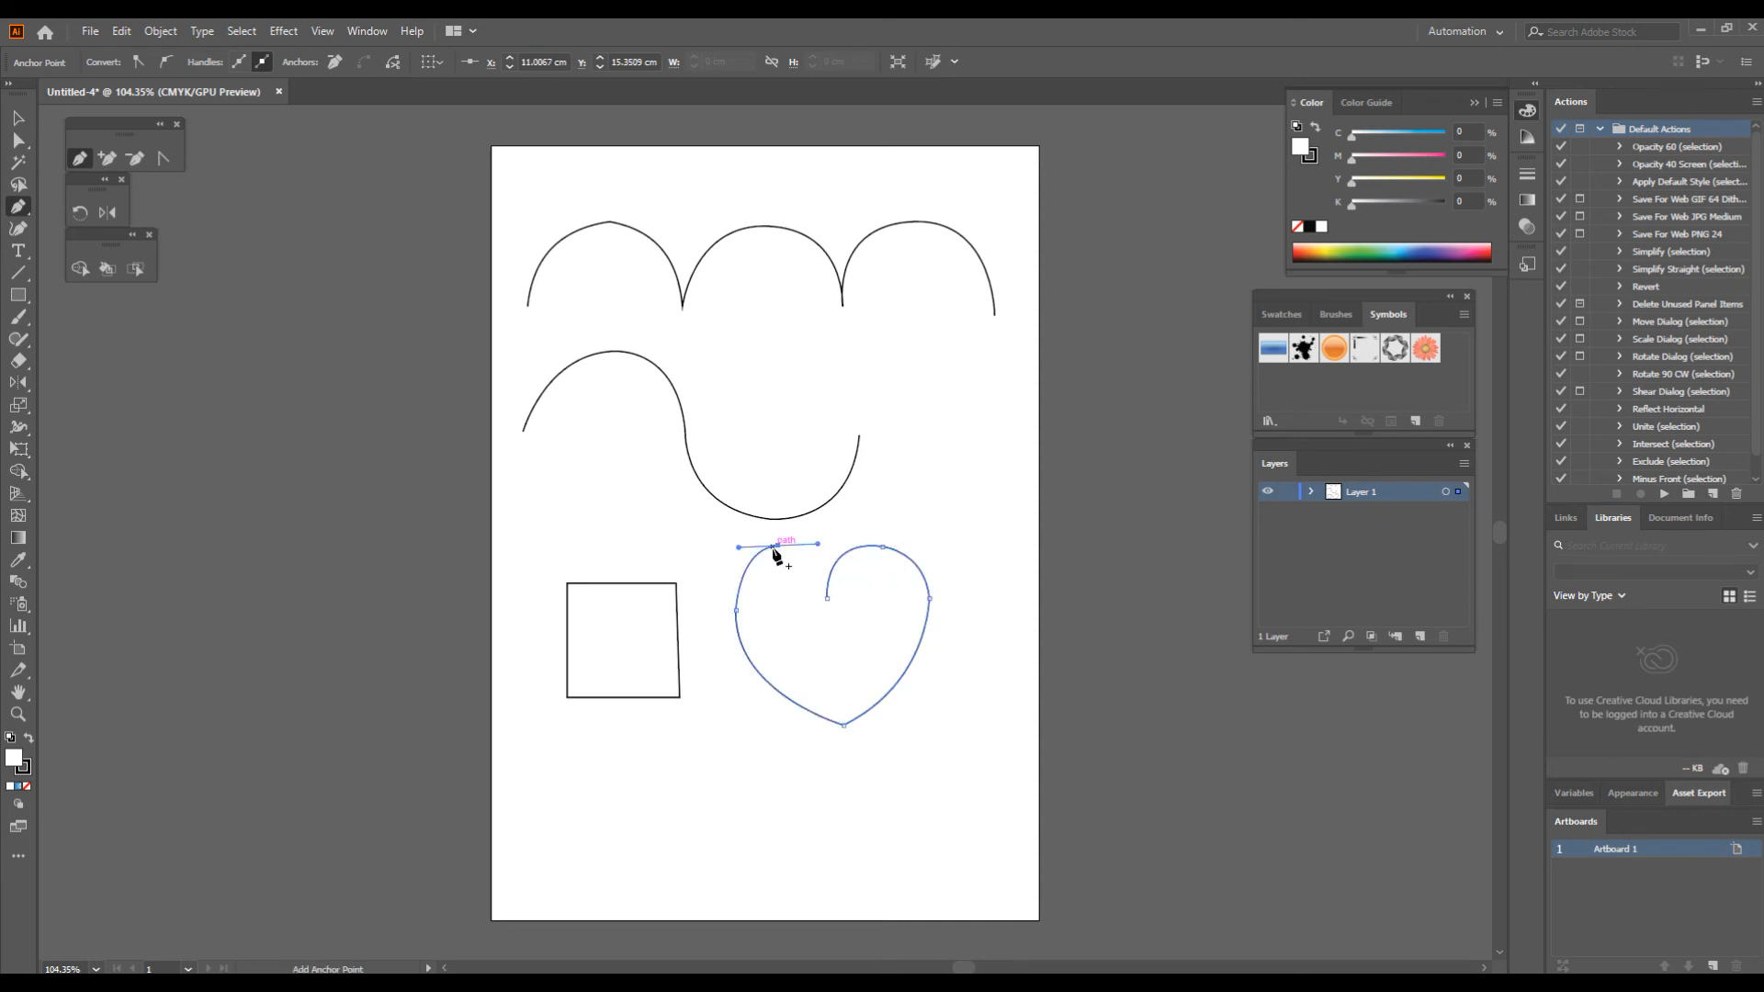
click(779, 547)
drag(828, 605, 833, 660)
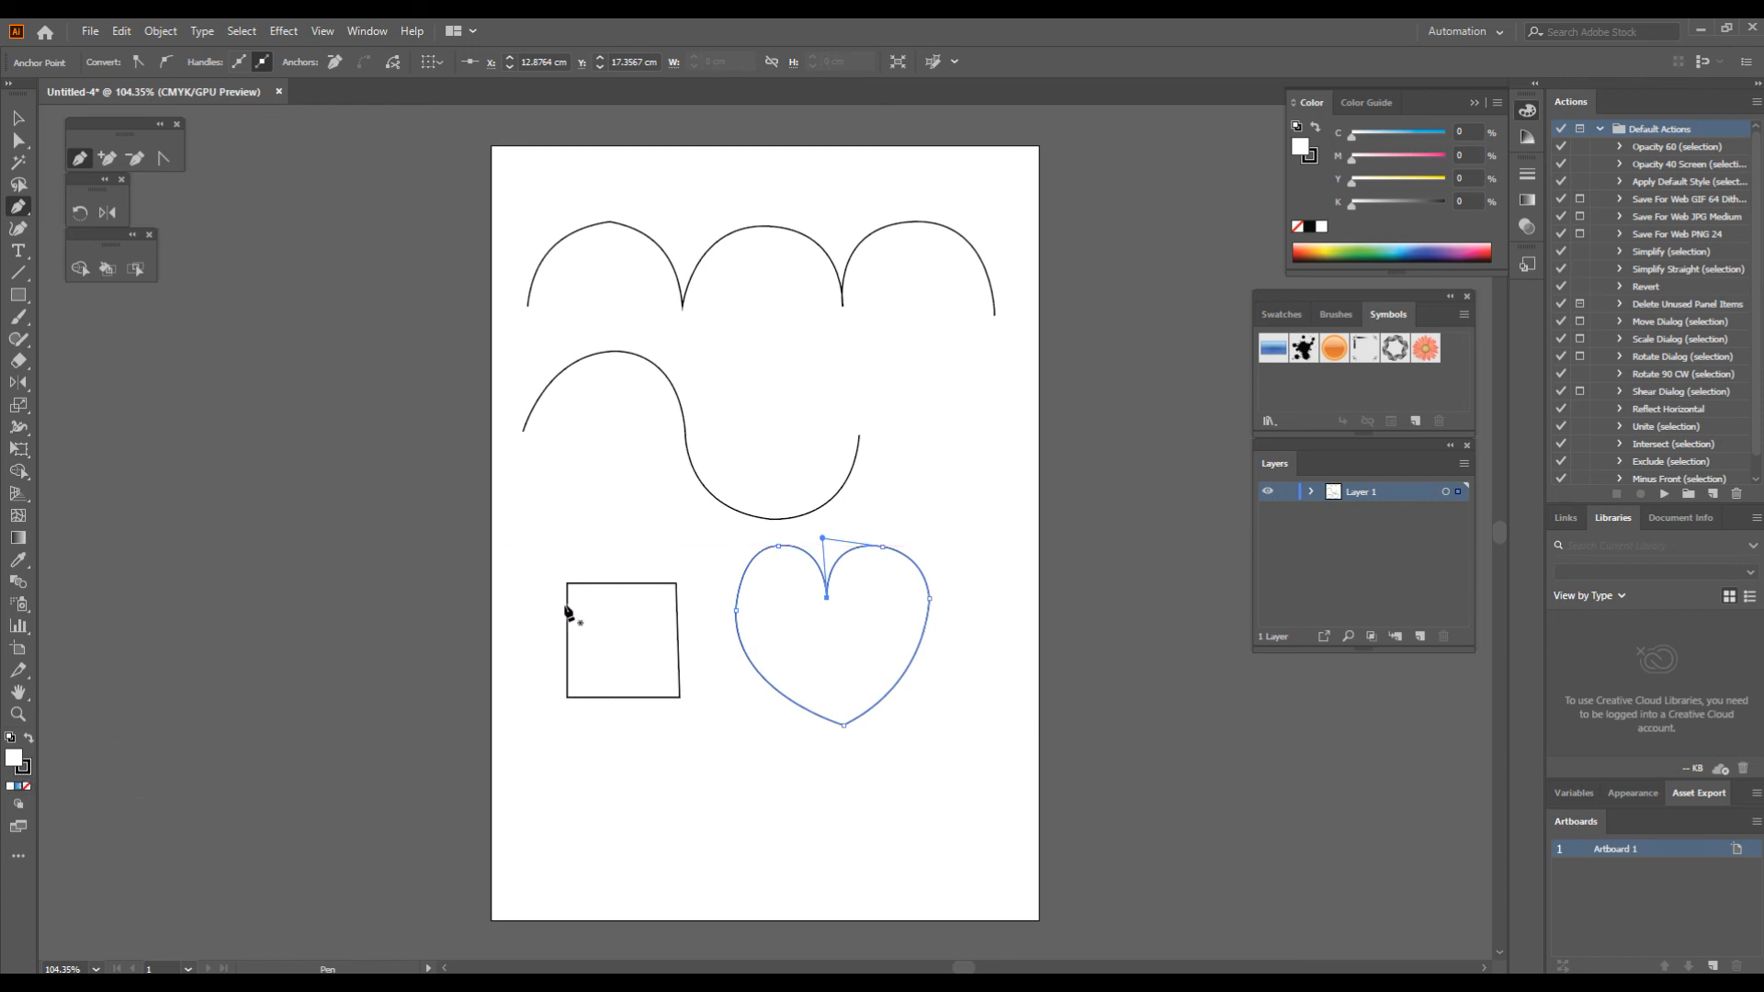
Step: Select all drawn paths, move them across the artboard's left edge, and remove their fill
click(16, 124)
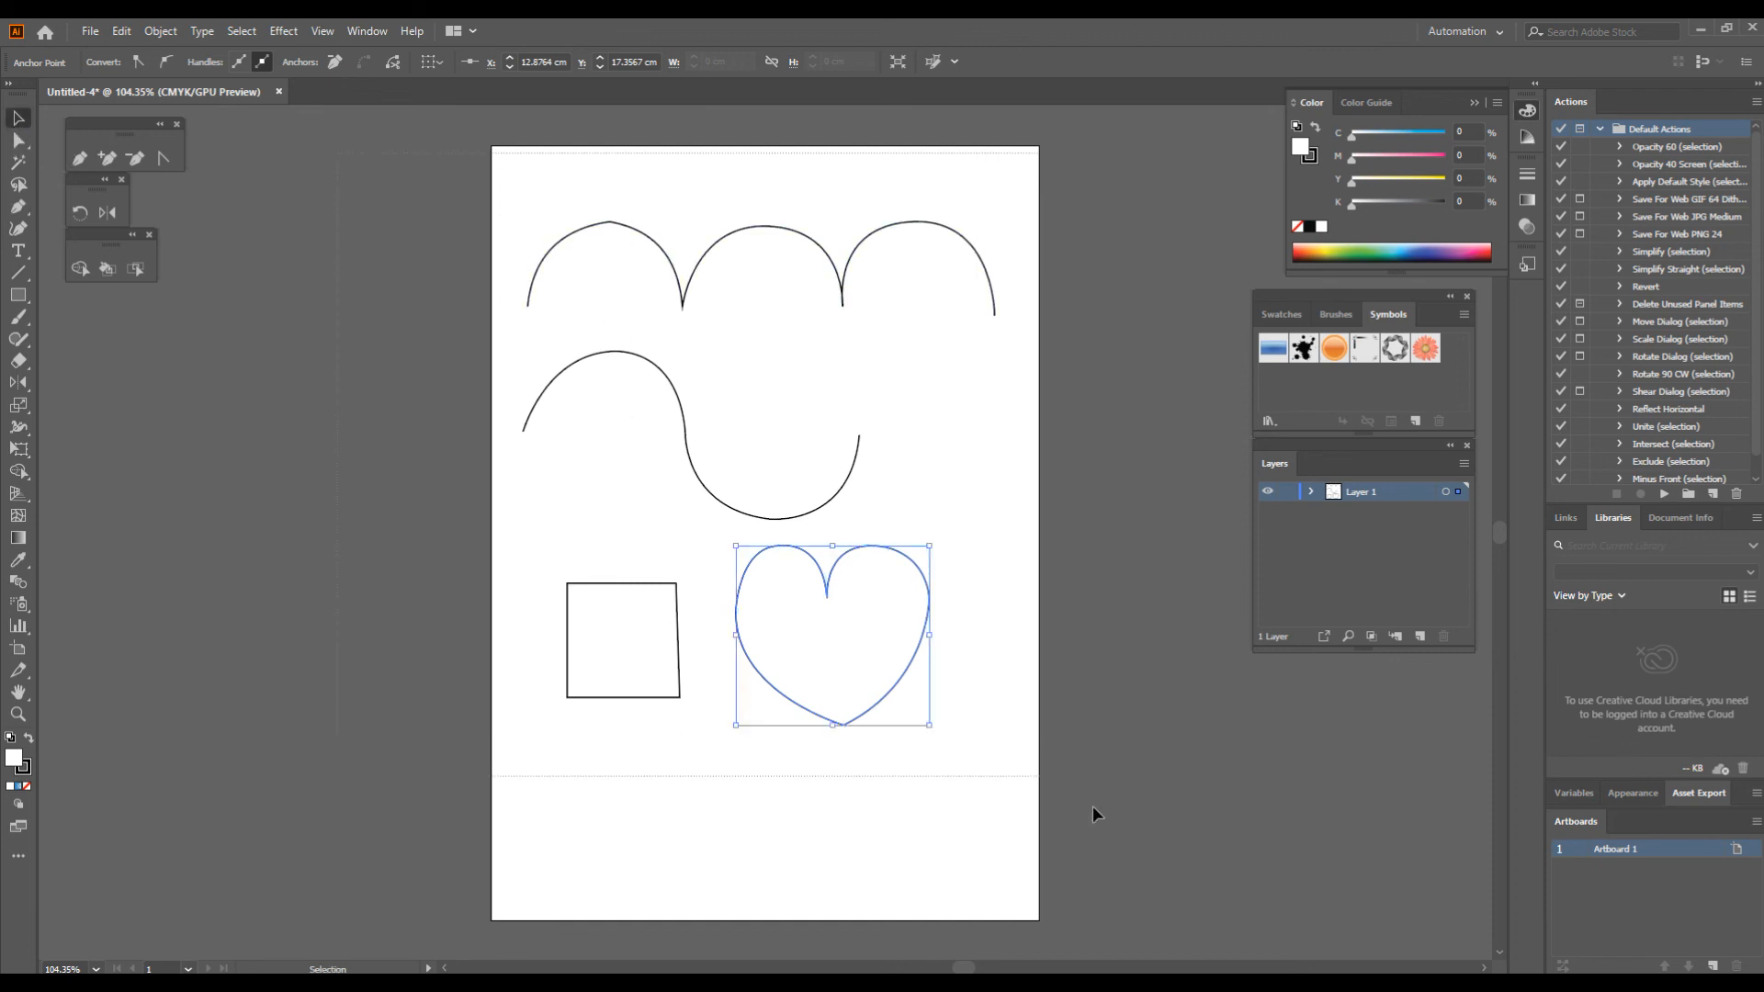
key(ctrl+a)
drag(929, 593, 588, 596)
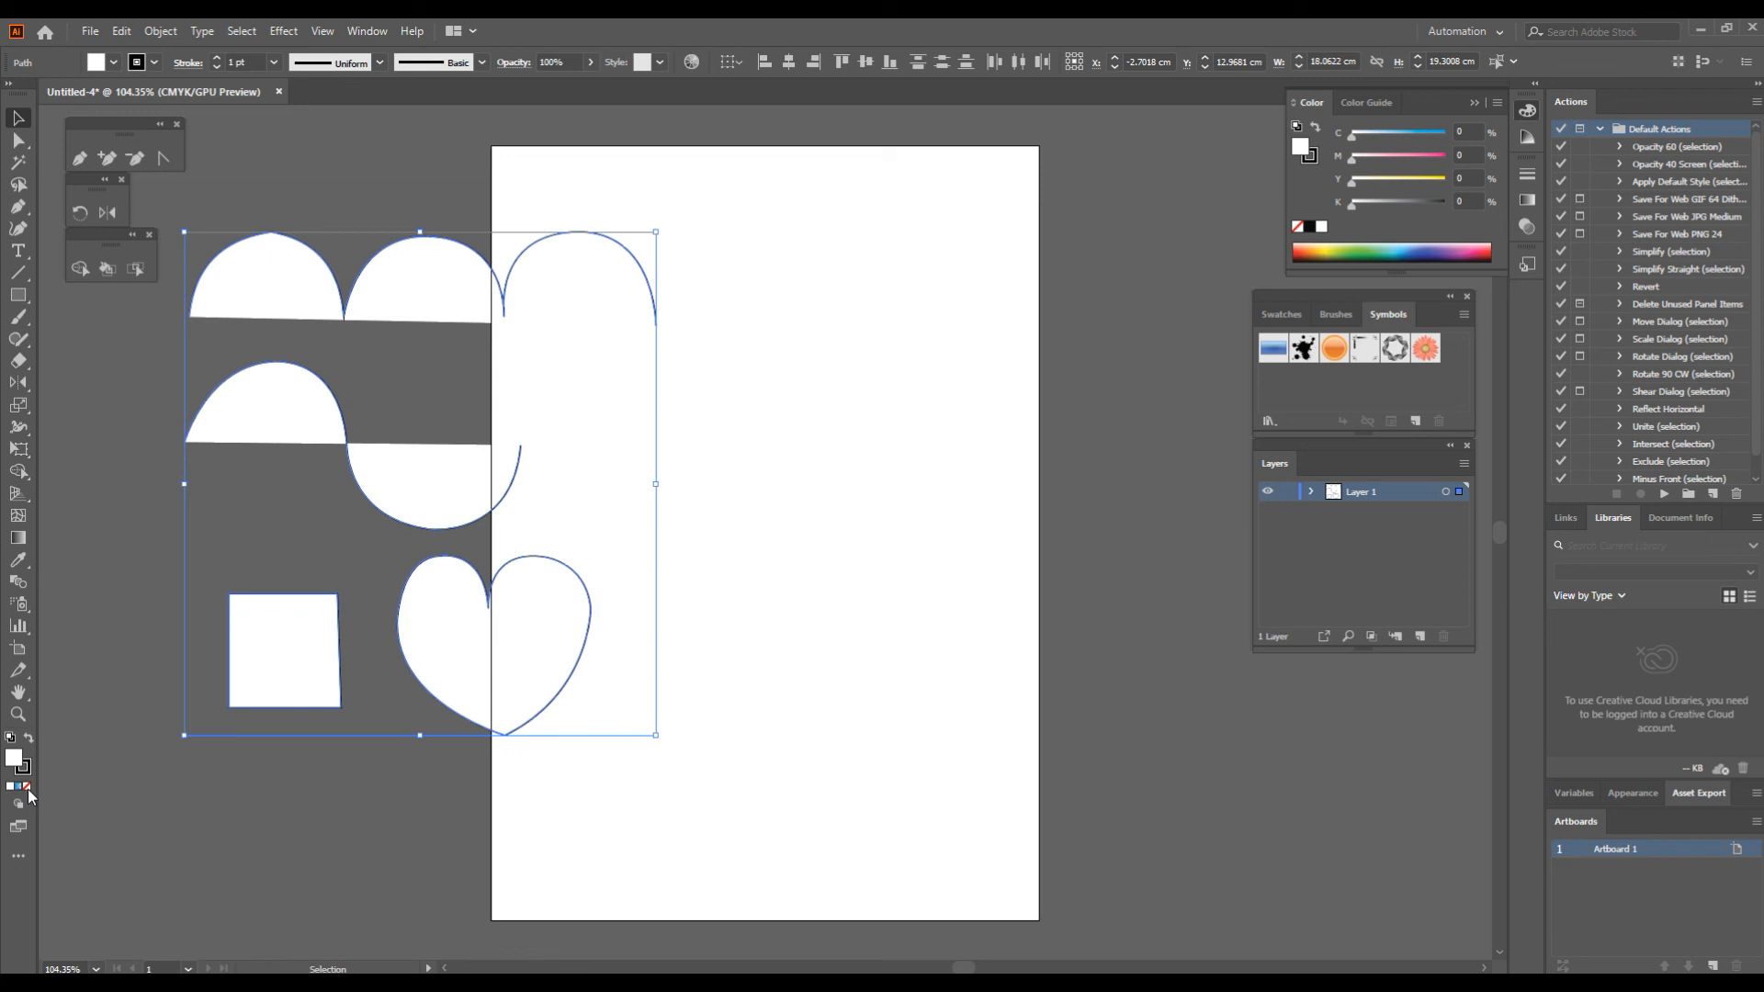
click(28, 790)
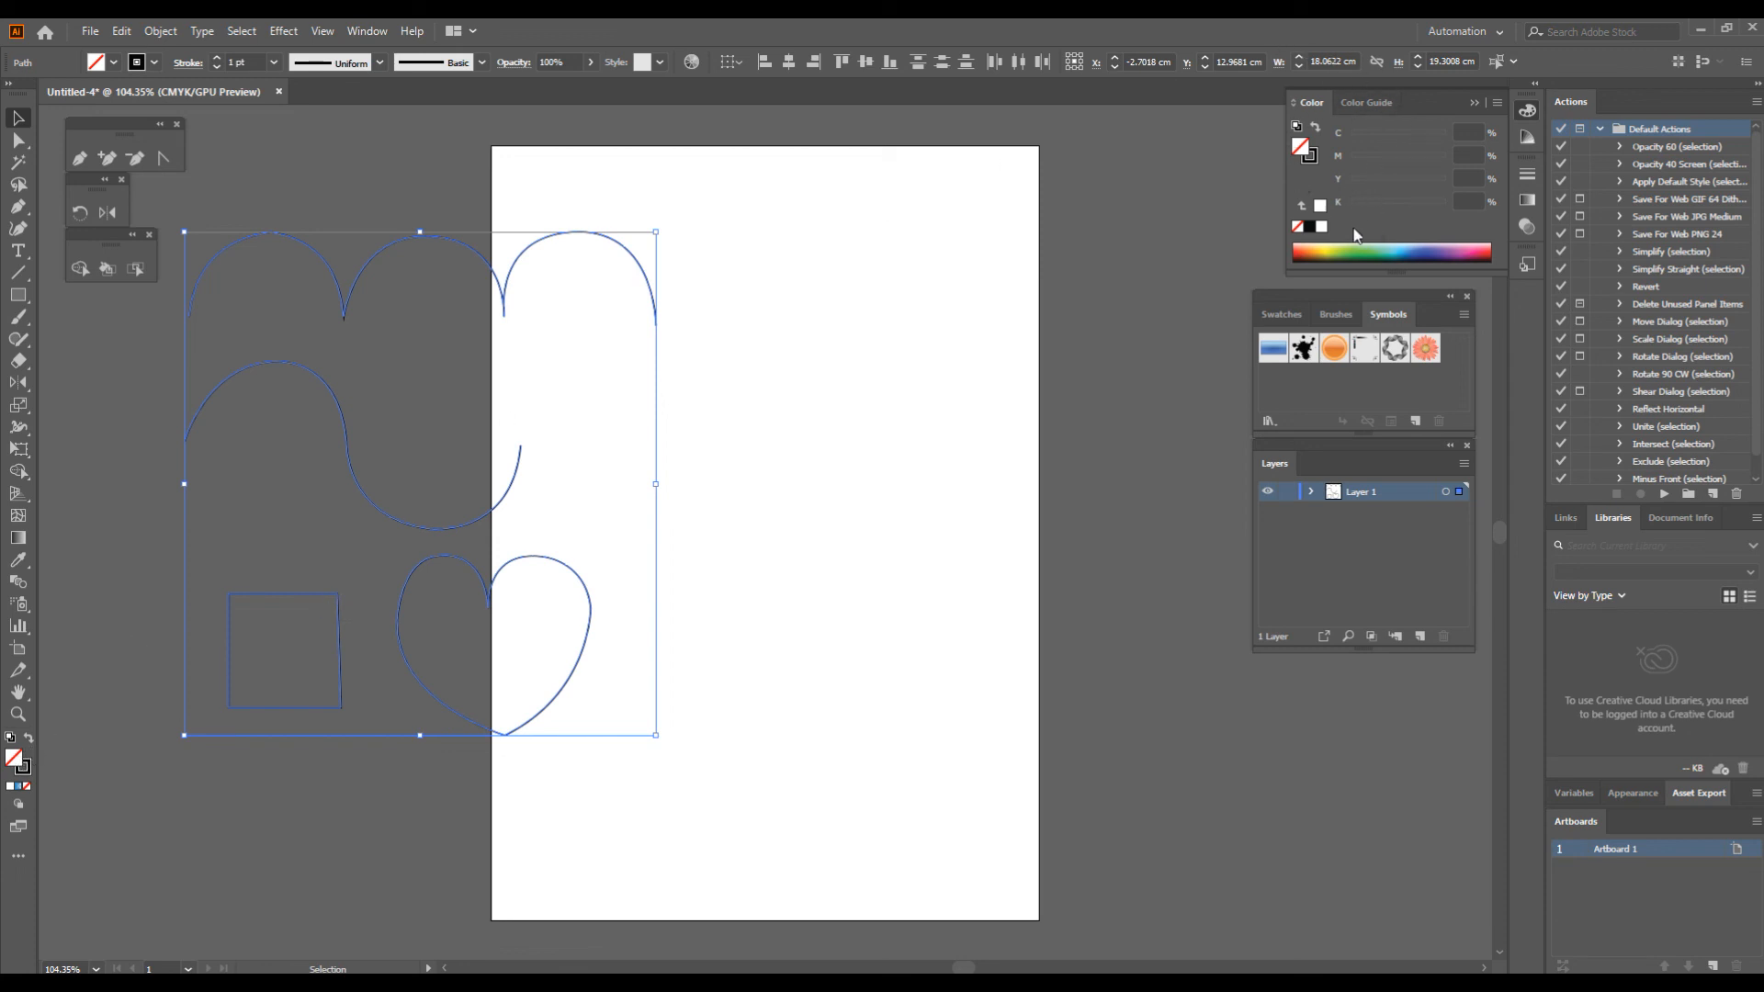
Step: Fill all selected paths with yellow F3FF06 and move them back fully onto the artboard
double_click(18, 768)
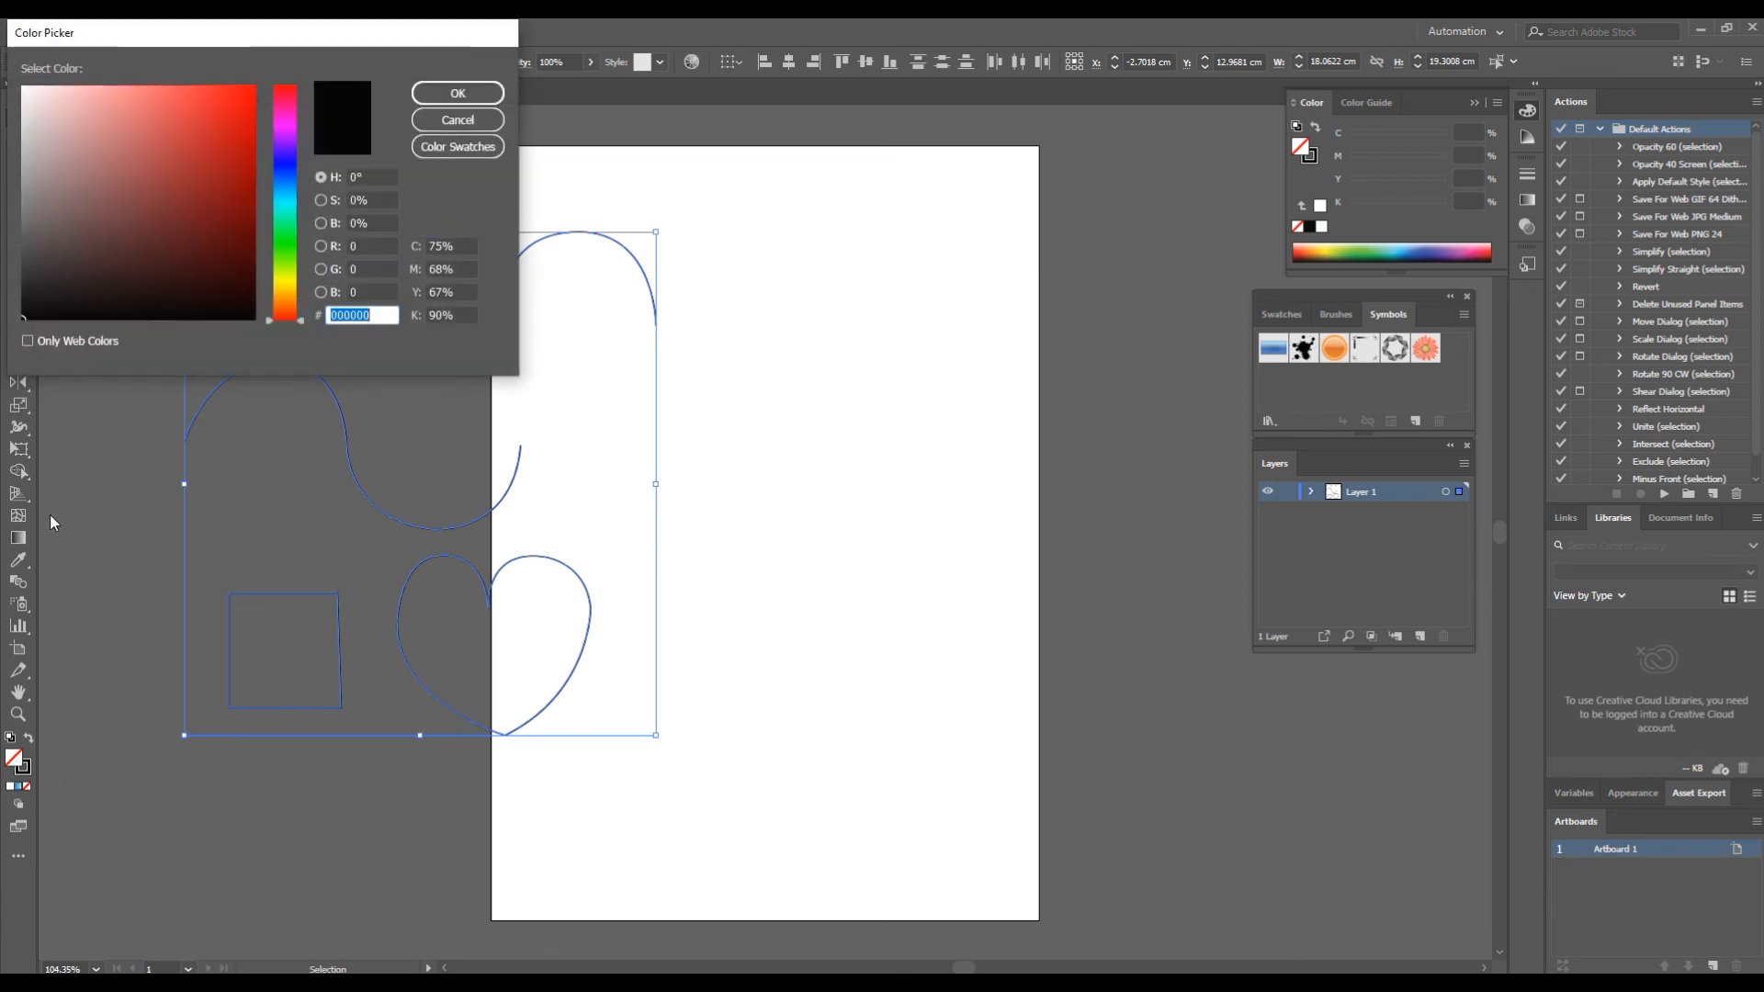
drag(213, 39, 840, 329)
click(919, 465)
click(865, 441)
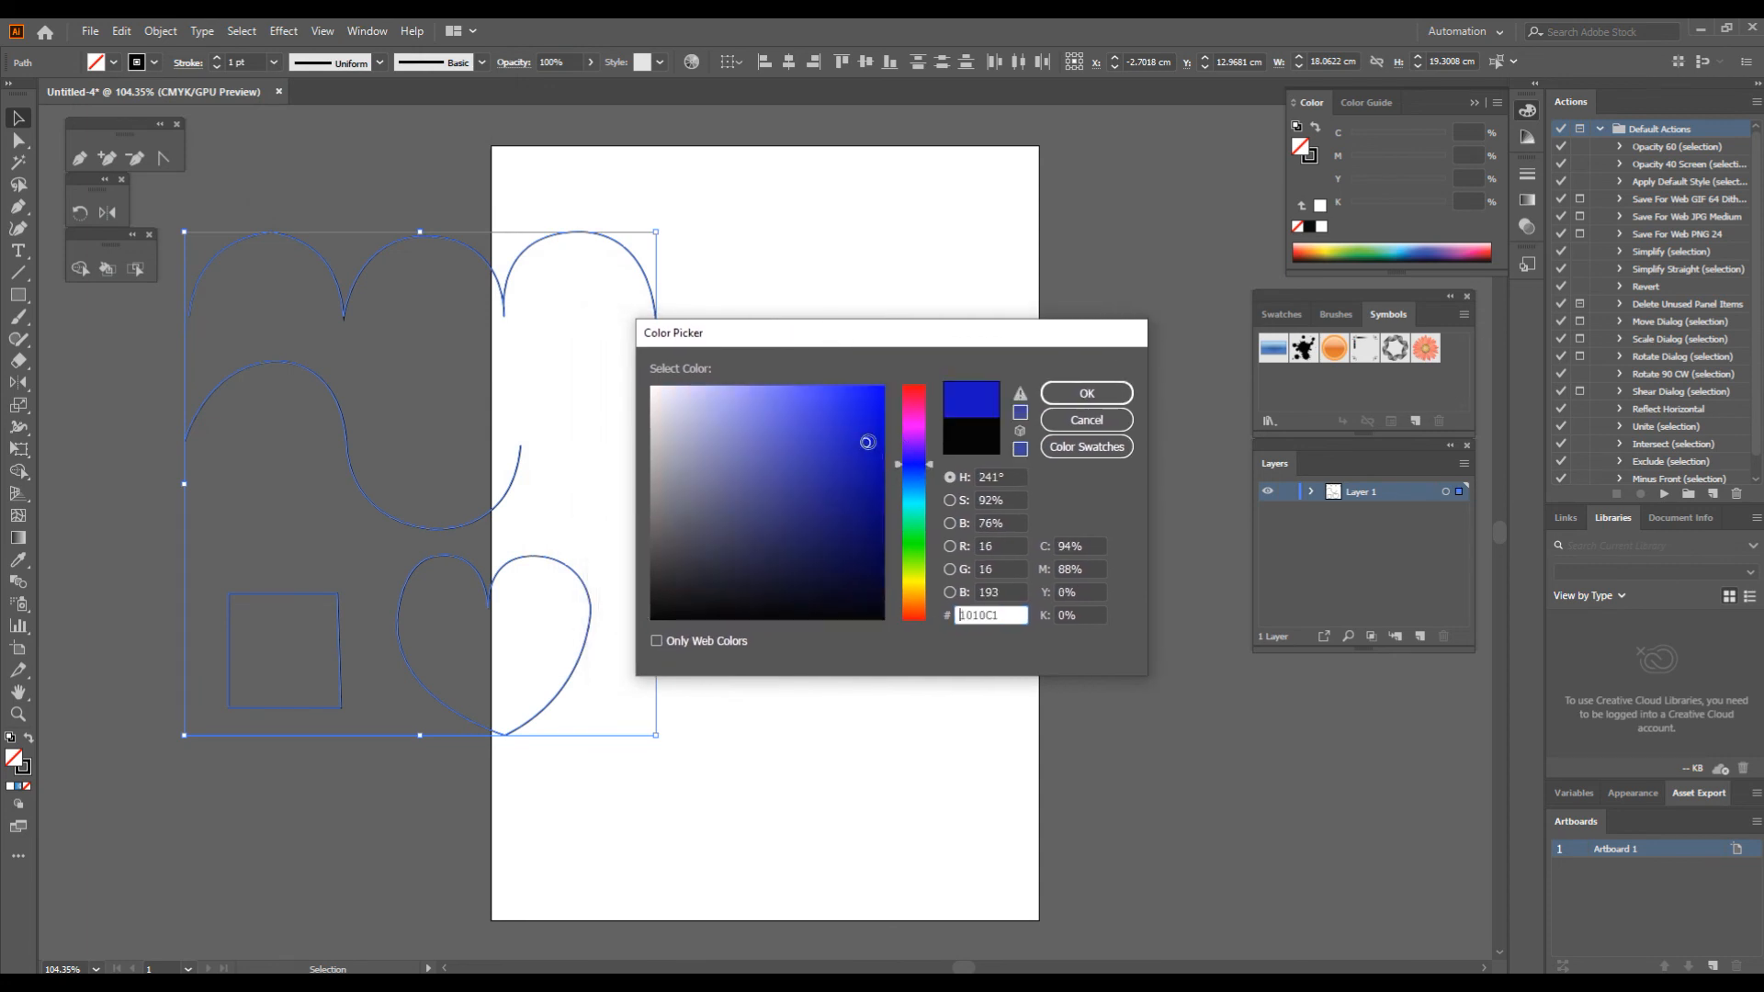
click(830, 417)
click(911, 575)
click(918, 580)
click(870, 393)
click(879, 387)
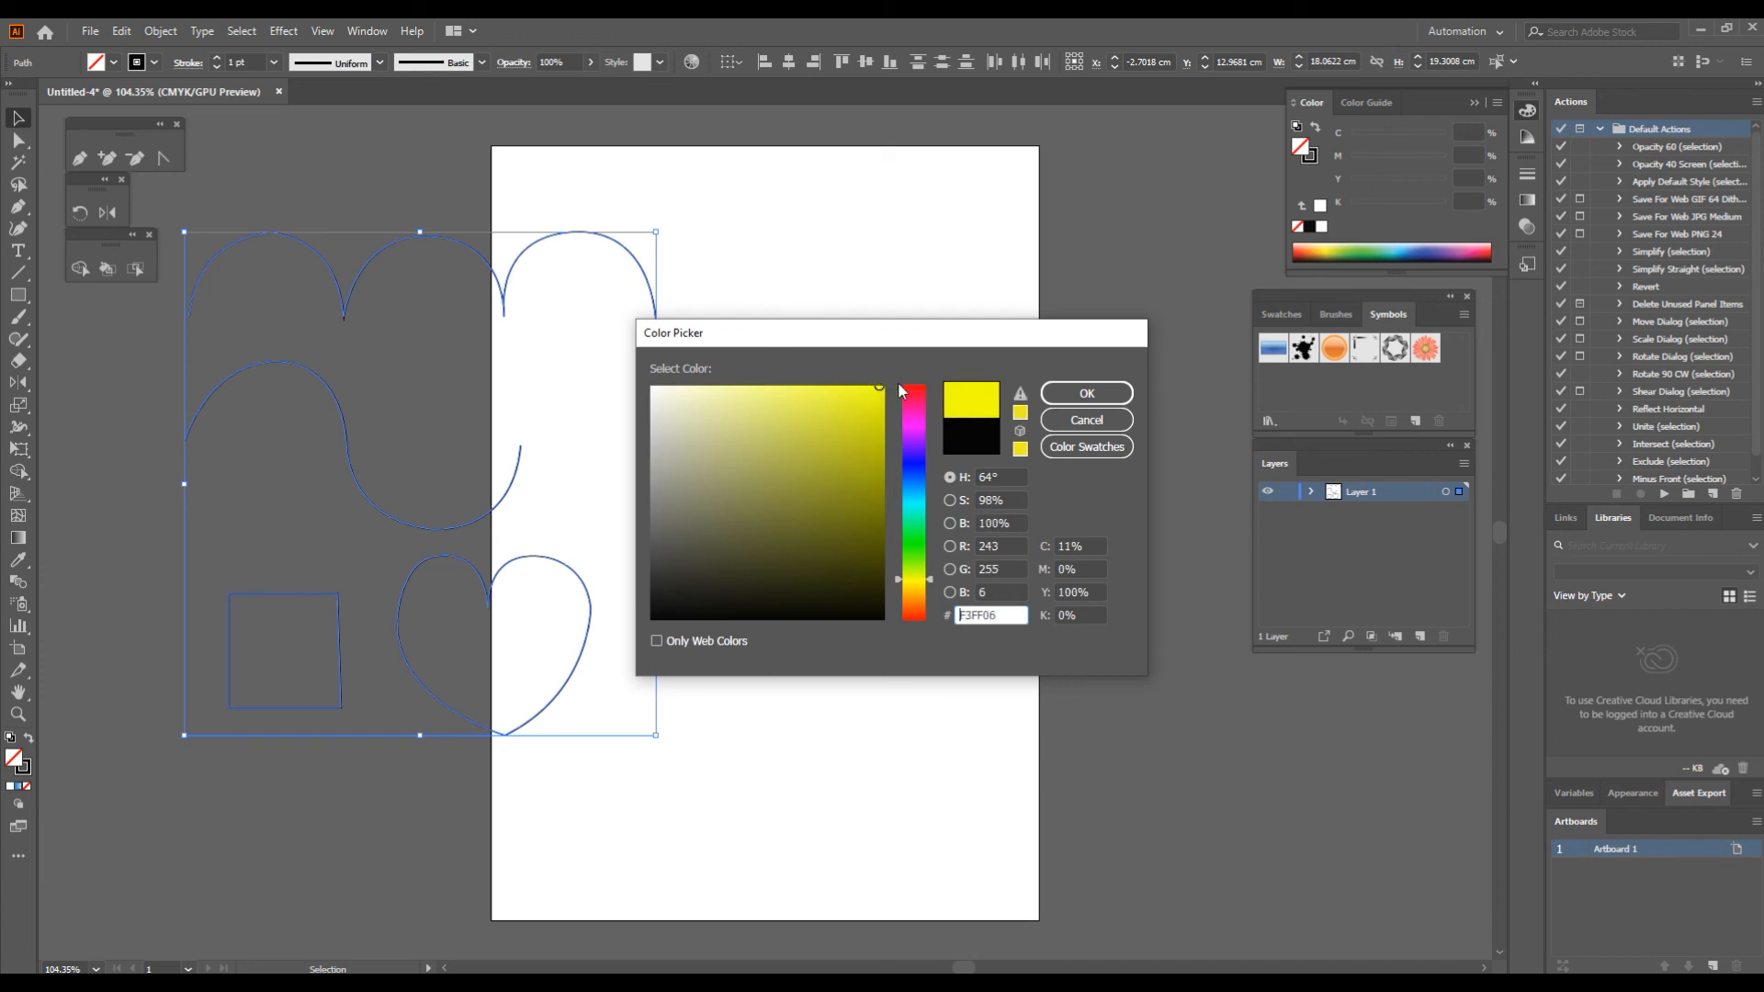
click(1115, 393)
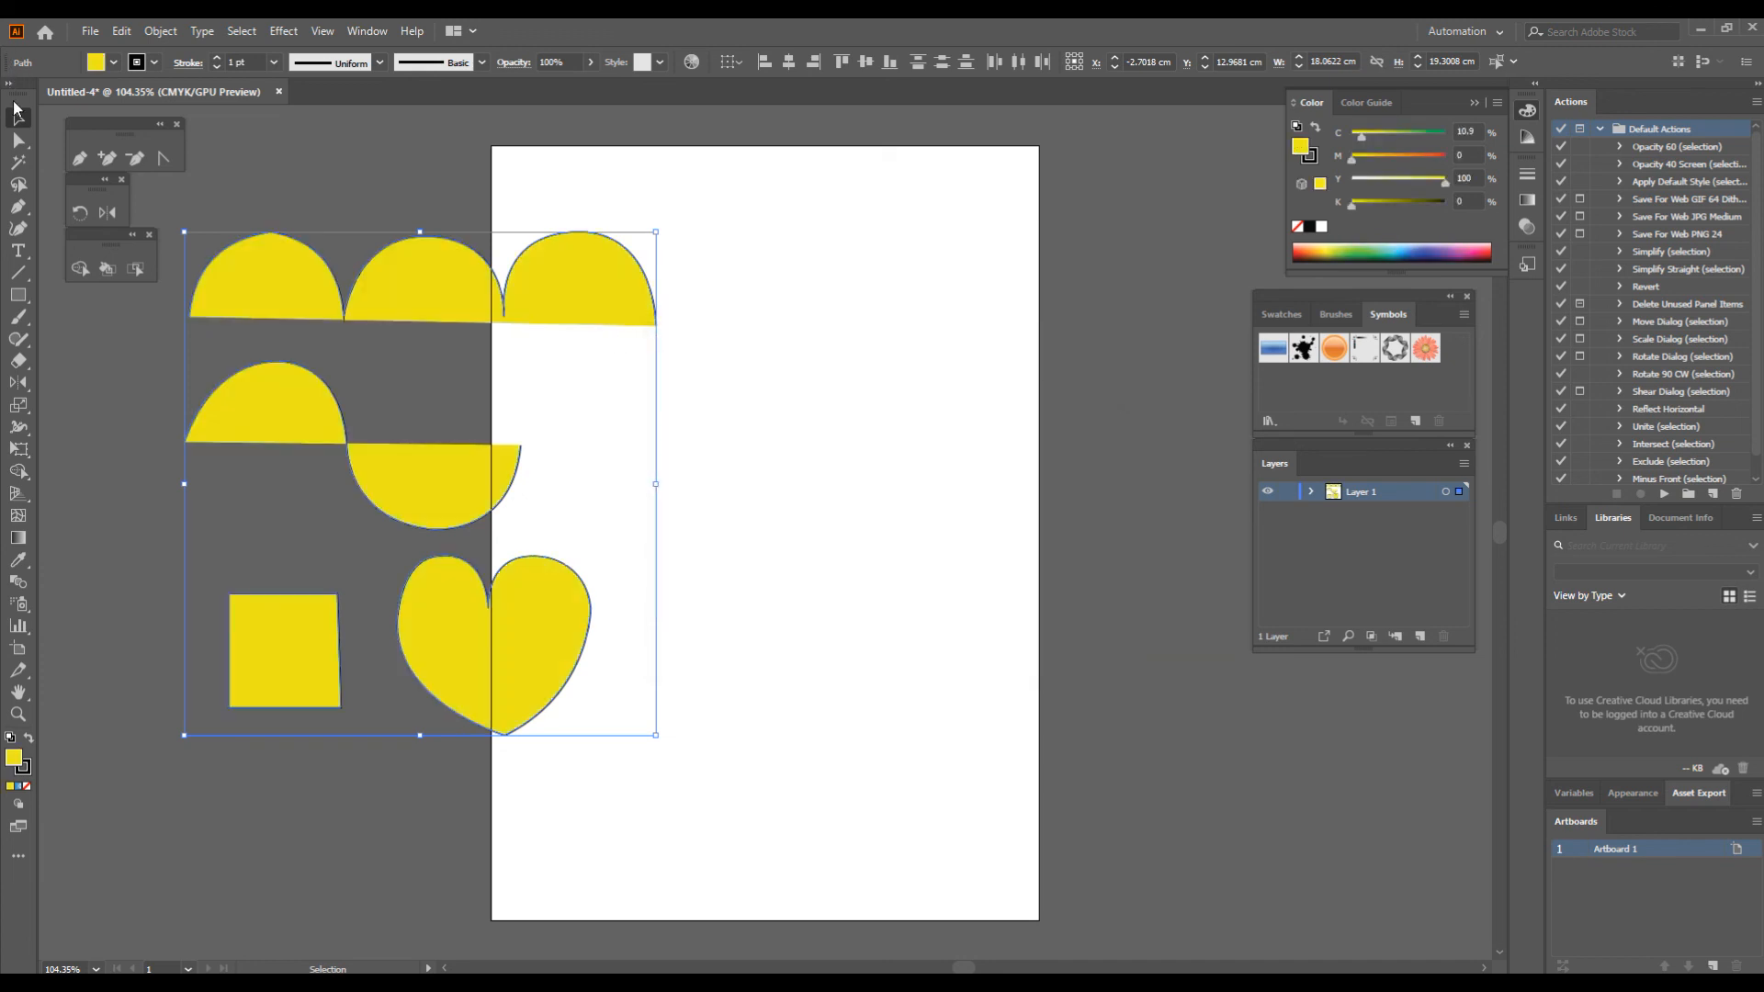
drag(568, 273, 908, 273)
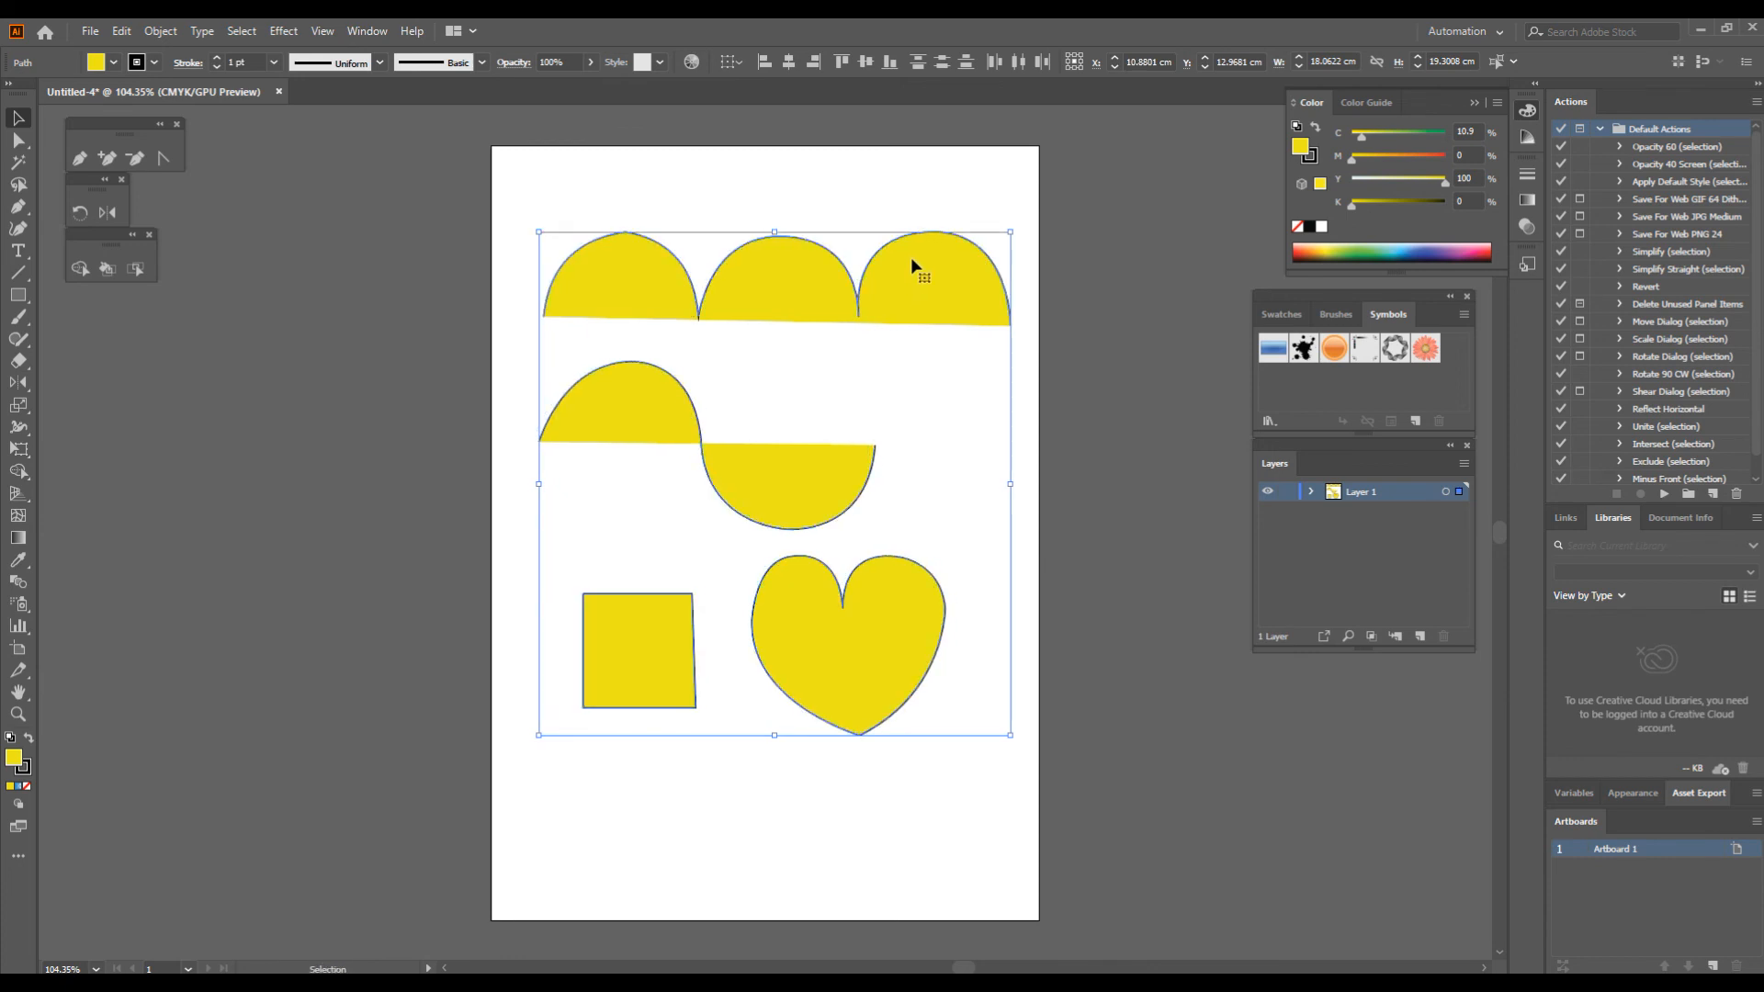